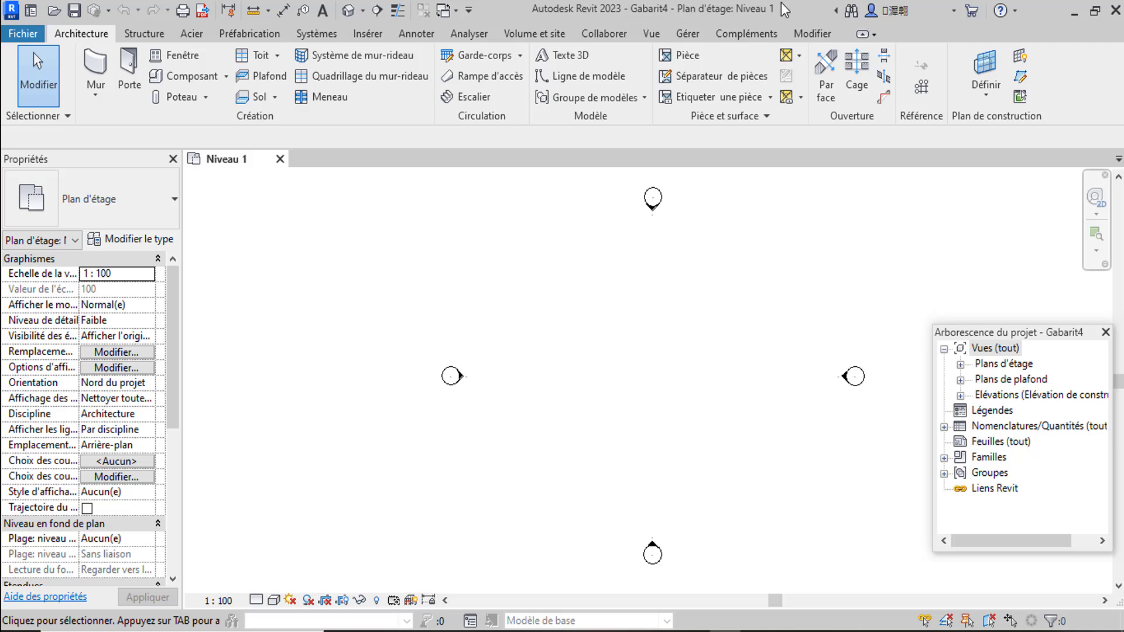
{"action": "scroll", "coordinate": [553, 316], "scroll_direction": "up", "scroll_amount": 2}
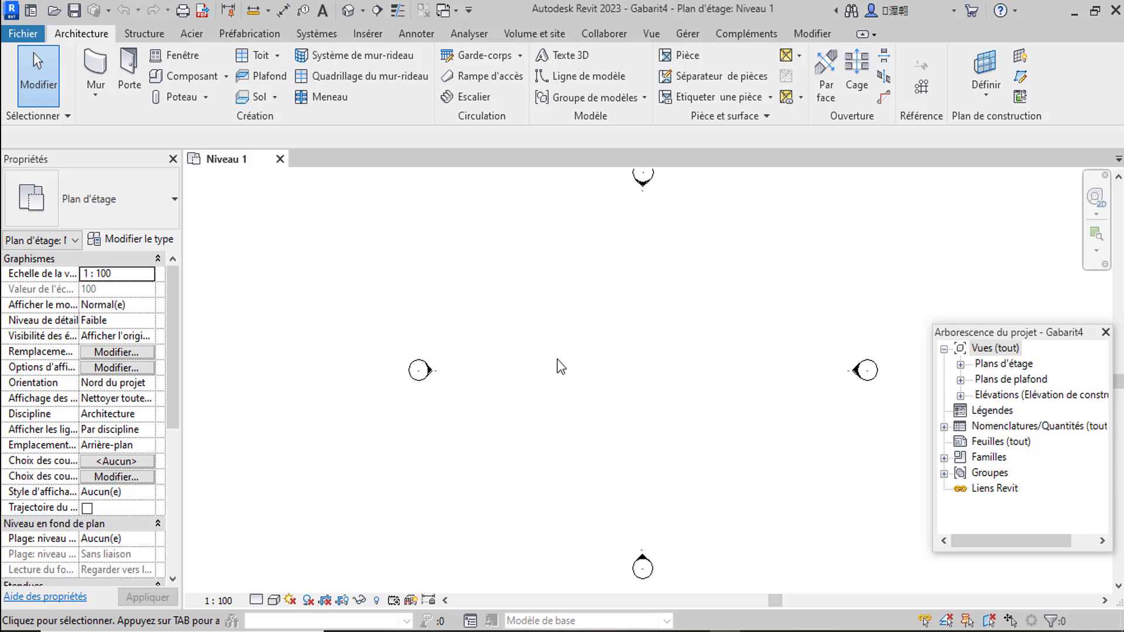
{"action": "scroll", "coordinate": [571, 319], "scroll_direction": "down", "scroll_amount": 4}
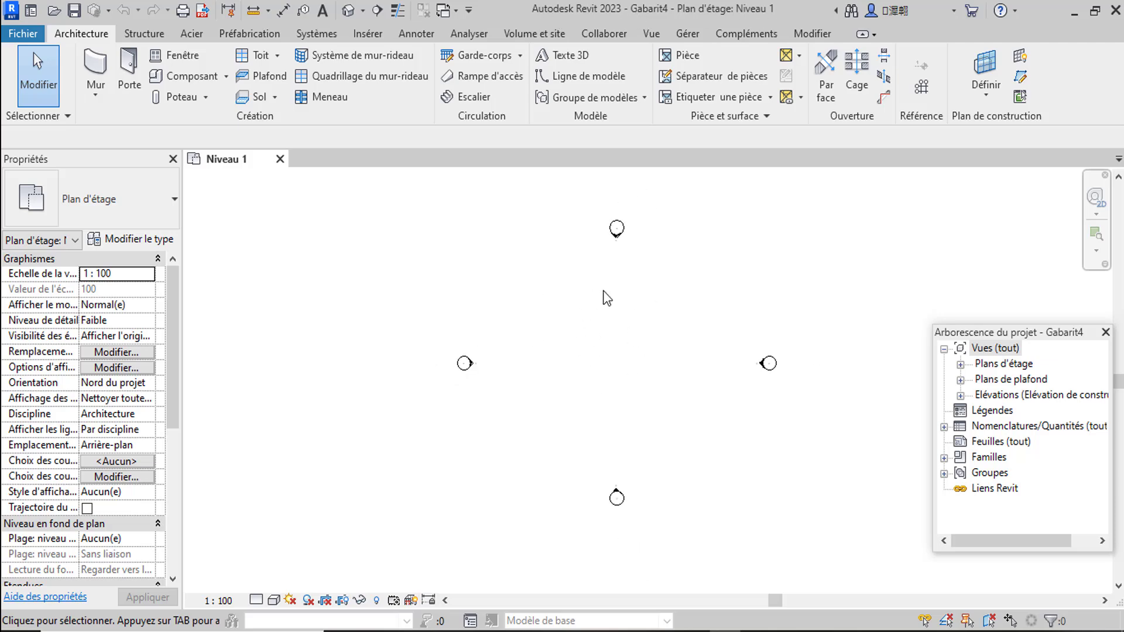
{"action": "scroll", "coordinate": [636, 391], "scroll_direction": "up", "scroll_amount": 1}
{"action": "scroll", "coordinate": [481, 356], "scroll_direction": "down", "scroll_amount": 2}
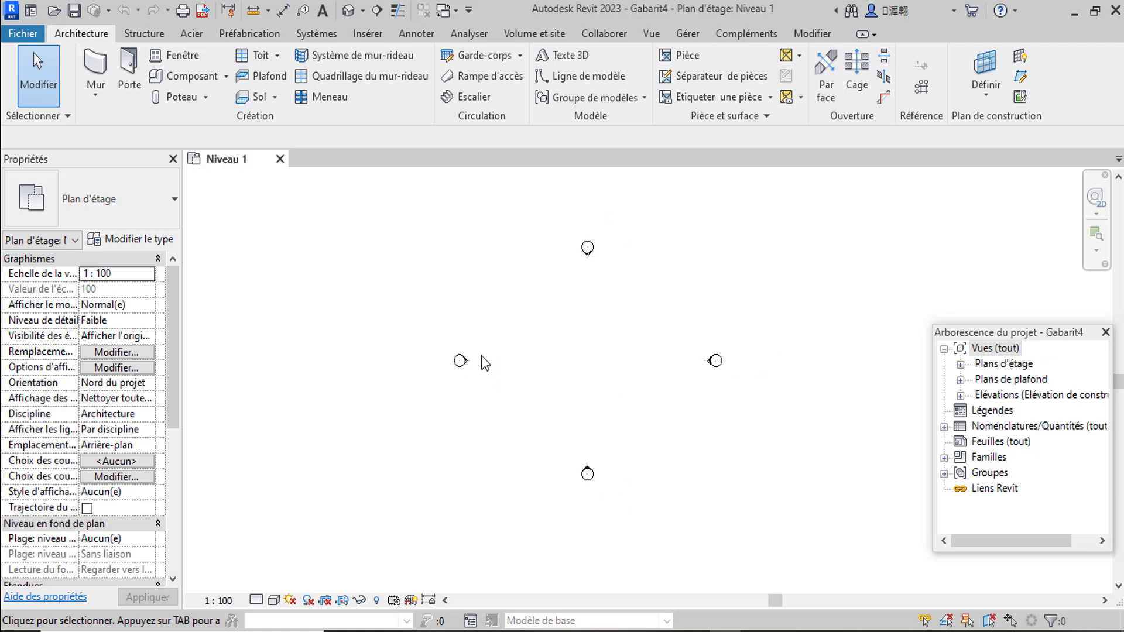
{"action": "scroll", "coordinate": [585, 317], "scroll_direction": "up", "scroll_amount": 1}
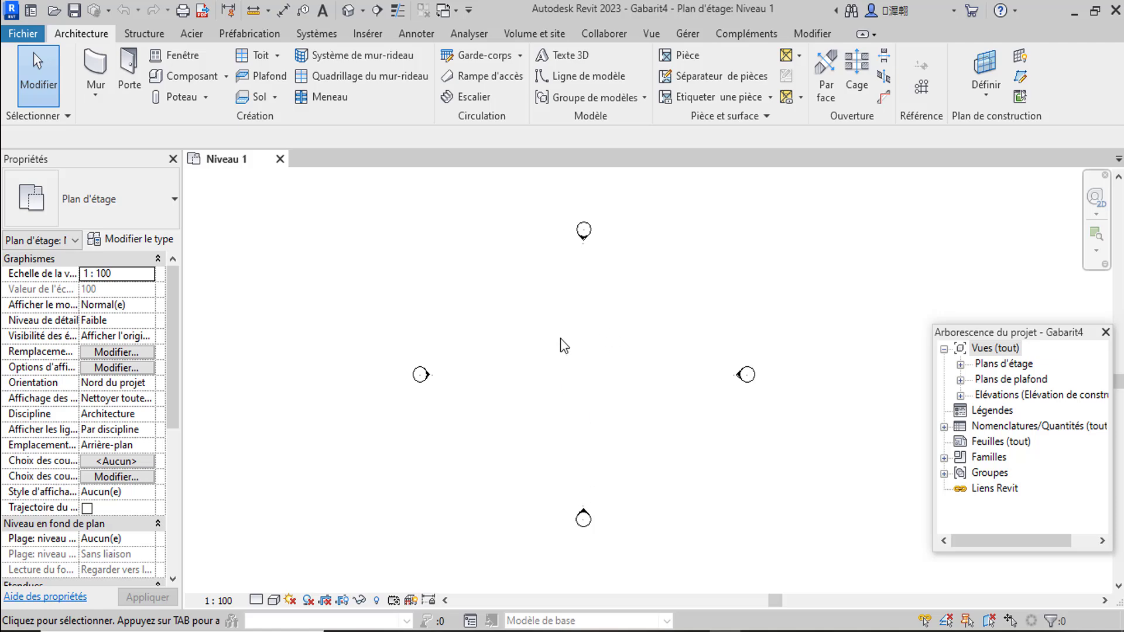
{"action": "scroll", "coordinate": [560, 337], "scroll_direction": "down", "scroll_amount": 1}
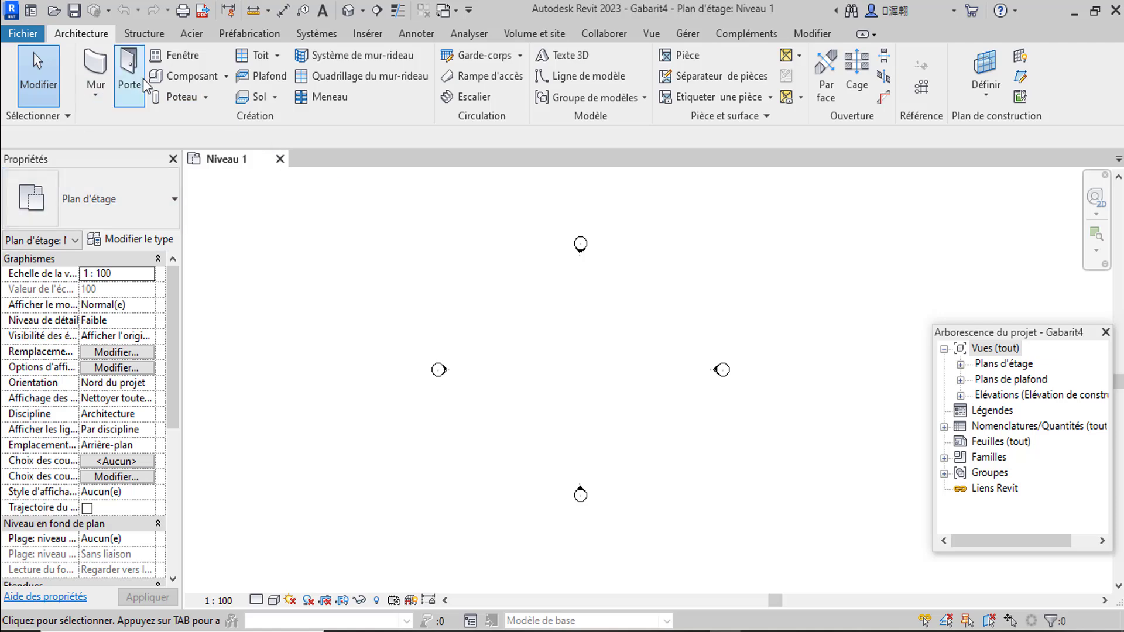
{"action": "left_click", "coordinate": [95, 71]}
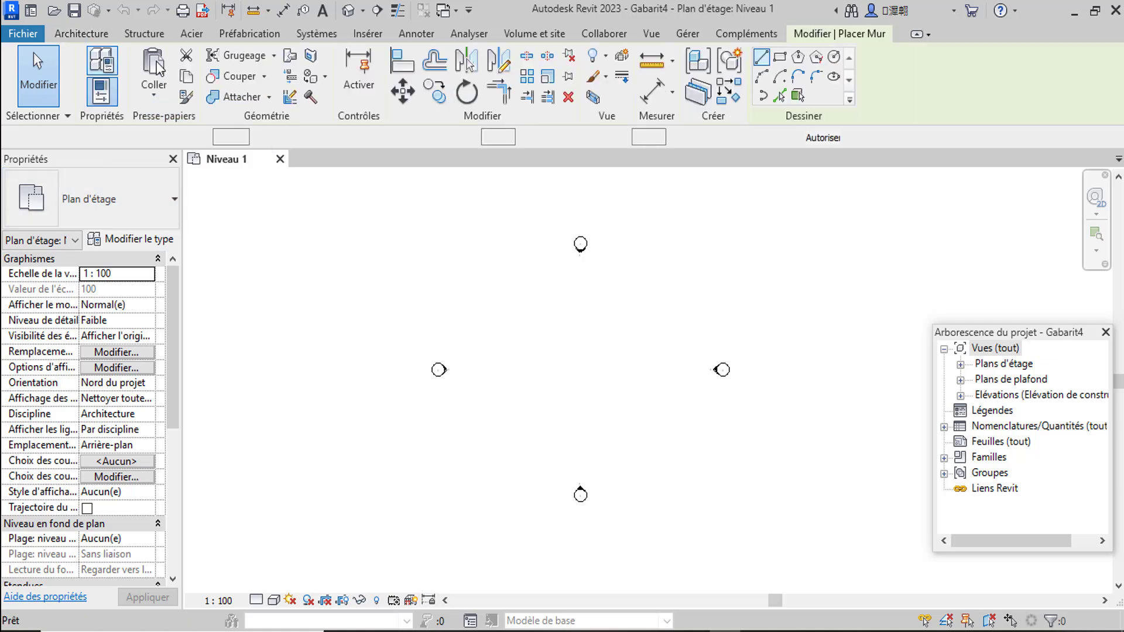
{"action": "left_click", "coordinate": [172, 204]}
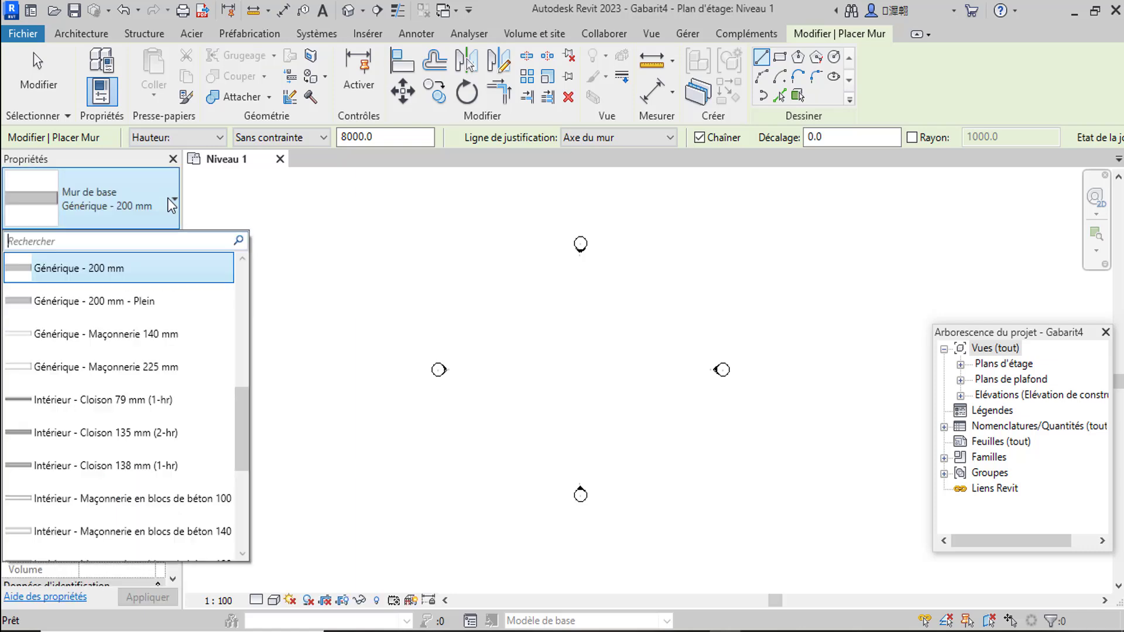
{"action": "left_click", "coordinate": [81, 33]}
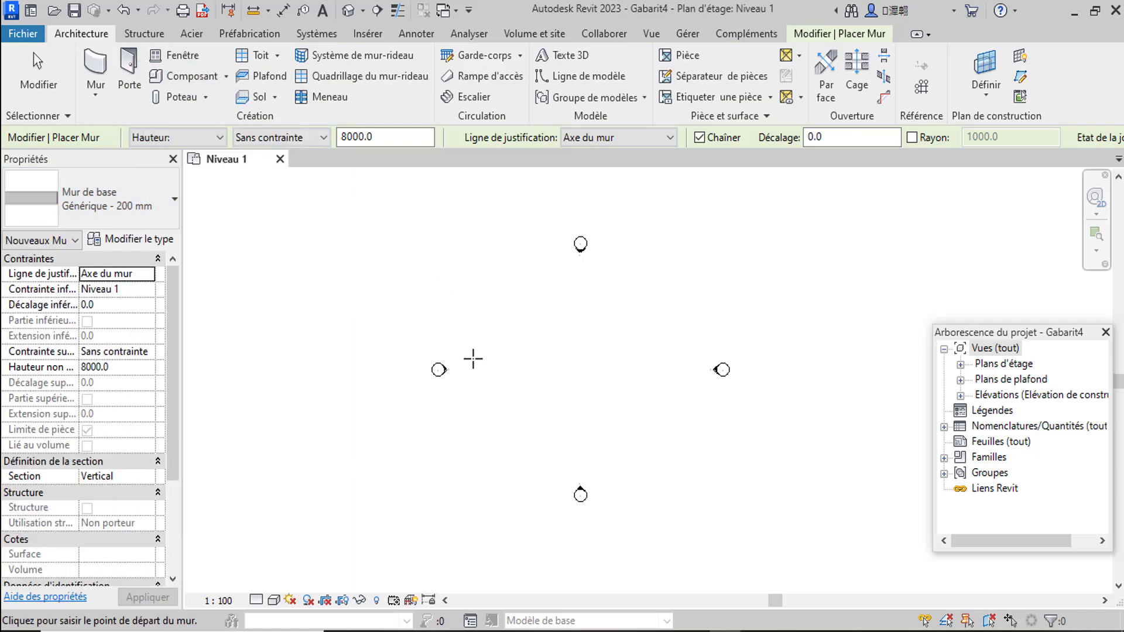
{"action": "right_click", "coordinate": [501, 337]}
{"action": "left_click", "coordinate": [531, 350]}
Open the Sud elevation view from its marker in the Niveau 1 floor plan and frame the level lines
{"action": "scroll", "coordinate": [586, 498], "scroll_direction": "up", "scroll_amount": 2}
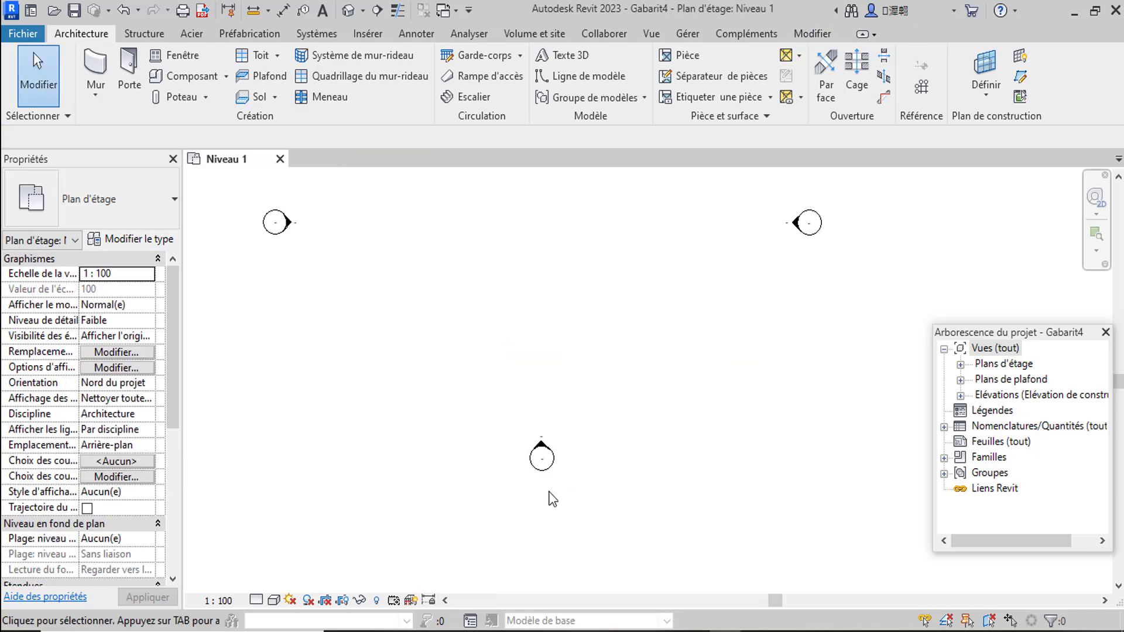
{"action": "scroll", "coordinate": [552, 498], "scroll_direction": "up", "scroll_amount": 1}
{"action": "double_click", "coordinate": [541, 436]}
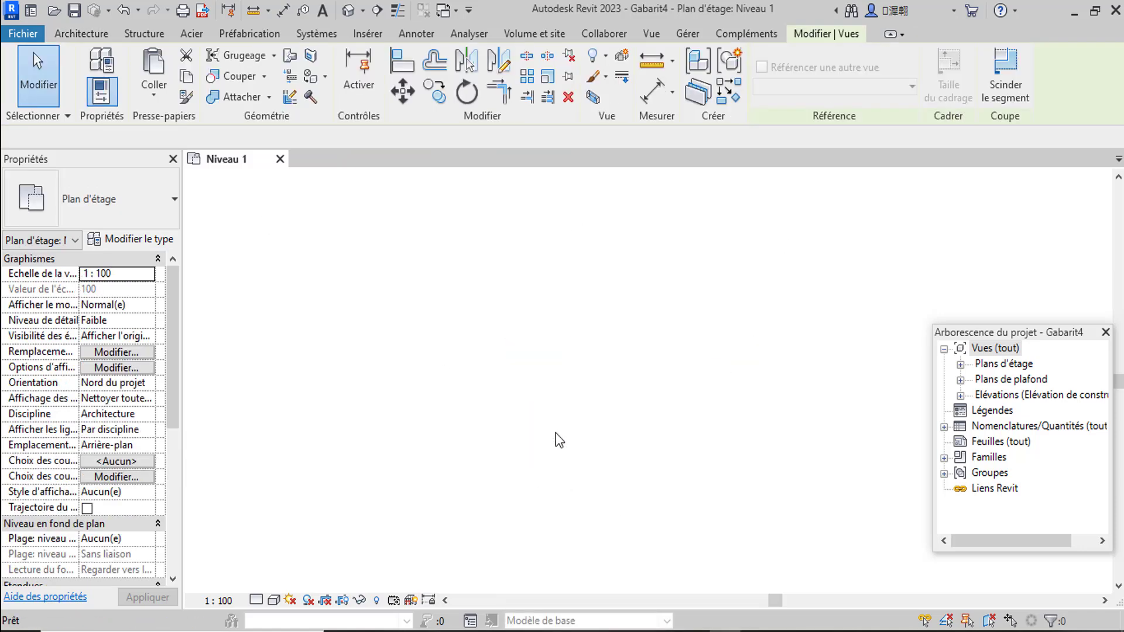
{"action": "scroll", "coordinate": [554, 433], "scroll_direction": "down", "scroll_amount": 3}
{"action": "scroll", "coordinate": [581, 464], "scroll_direction": "up", "scroll_amount": 1}
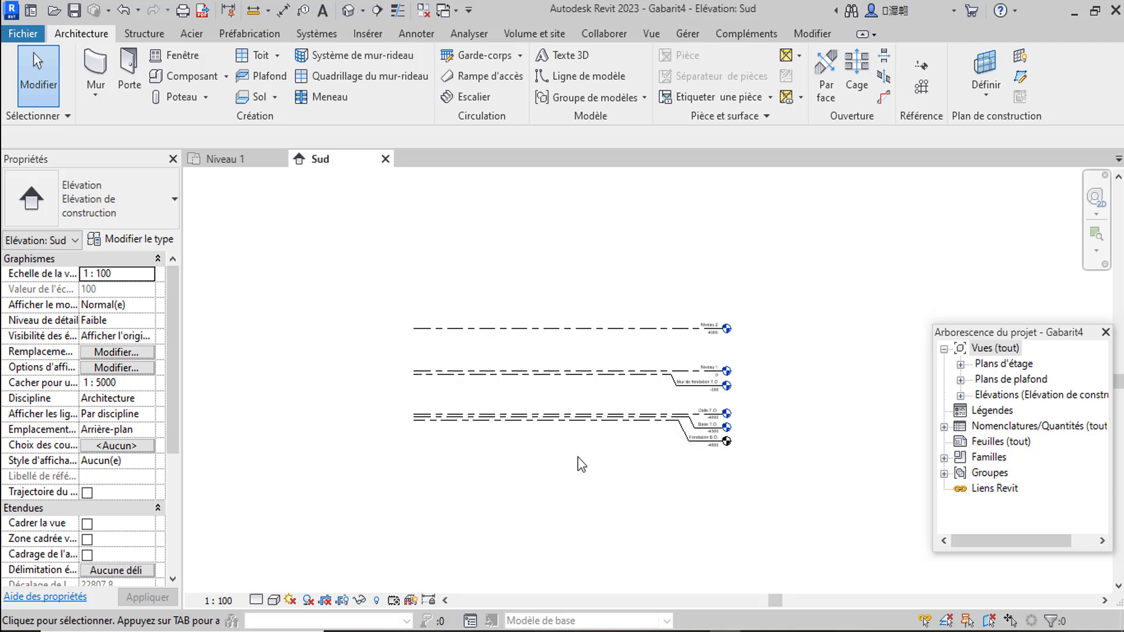
{"action": "scroll", "coordinate": [619, 429], "scroll_direction": "up", "scroll_amount": 2}
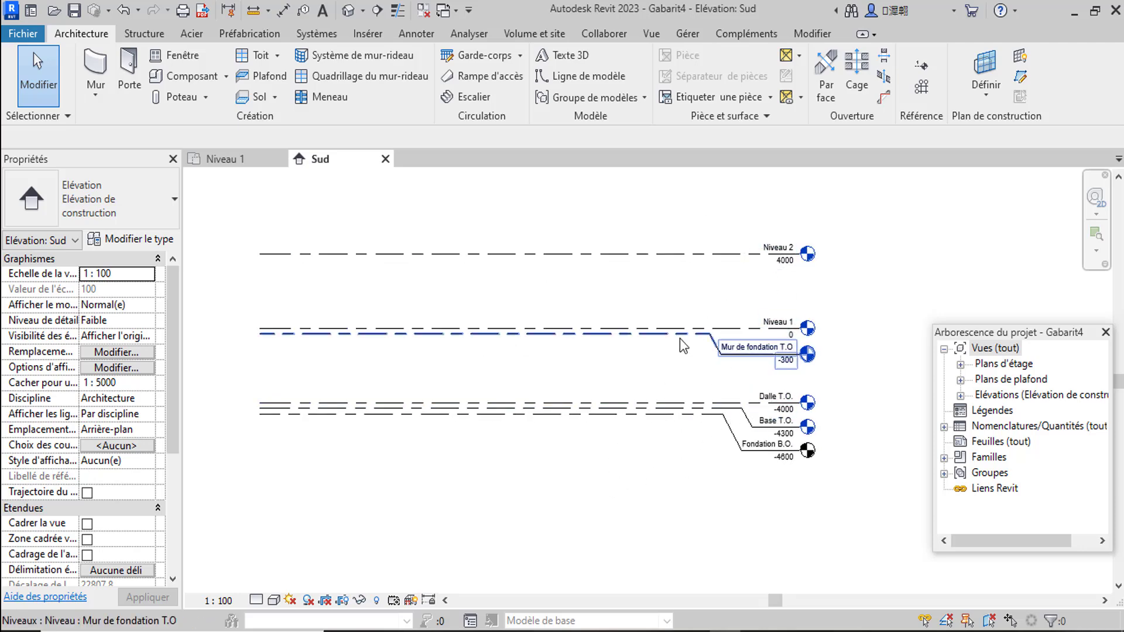
{"action": "scroll", "coordinate": [665, 392], "scroll_direction": "down", "scroll_amount": 2}
{"action": "scroll", "coordinate": [673, 311], "scroll_direction": "up", "scroll_amount": 3}
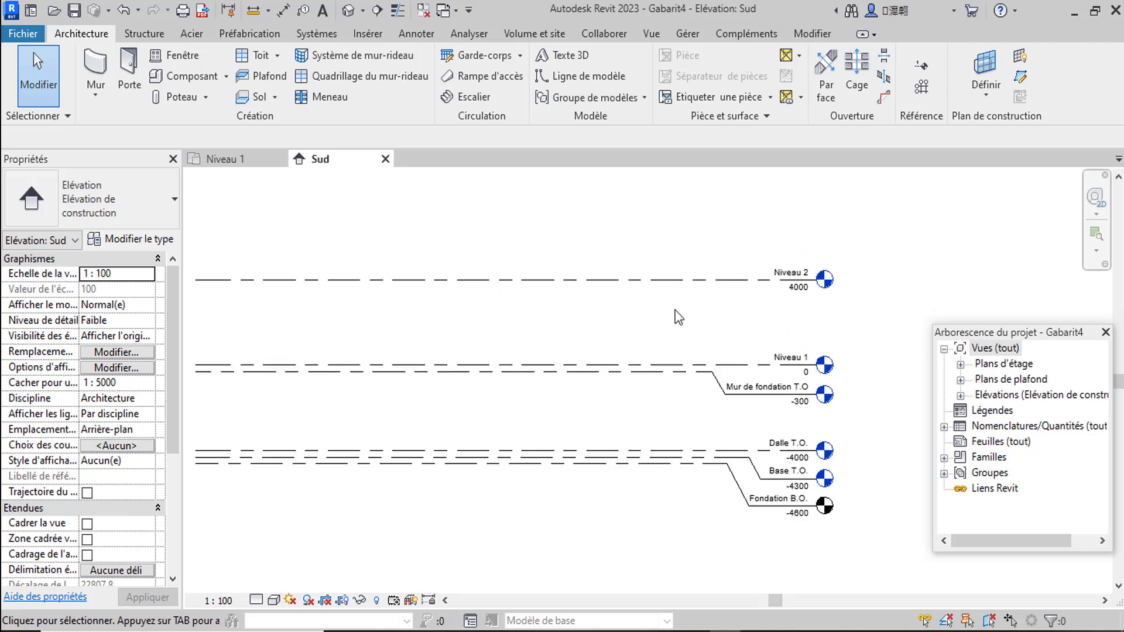
{"action": "scroll", "coordinate": [759, 304], "scroll_direction": "down", "scroll_amount": 2}
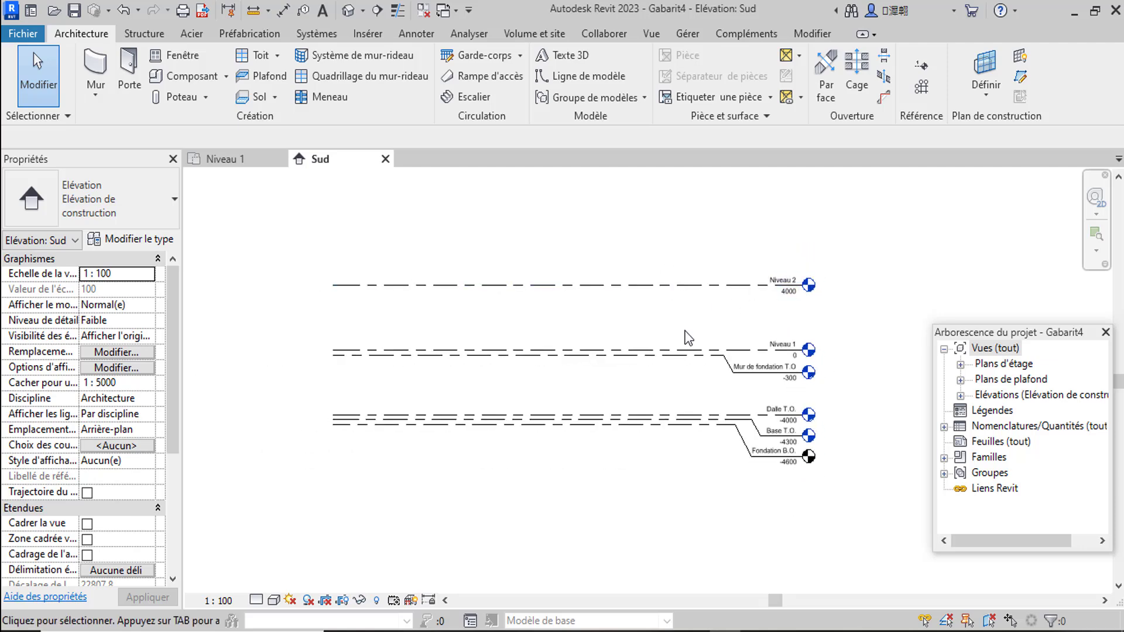
{"action": "scroll", "coordinate": [689, 351], "scroll_direction": "up", "scroll_amount": 1}
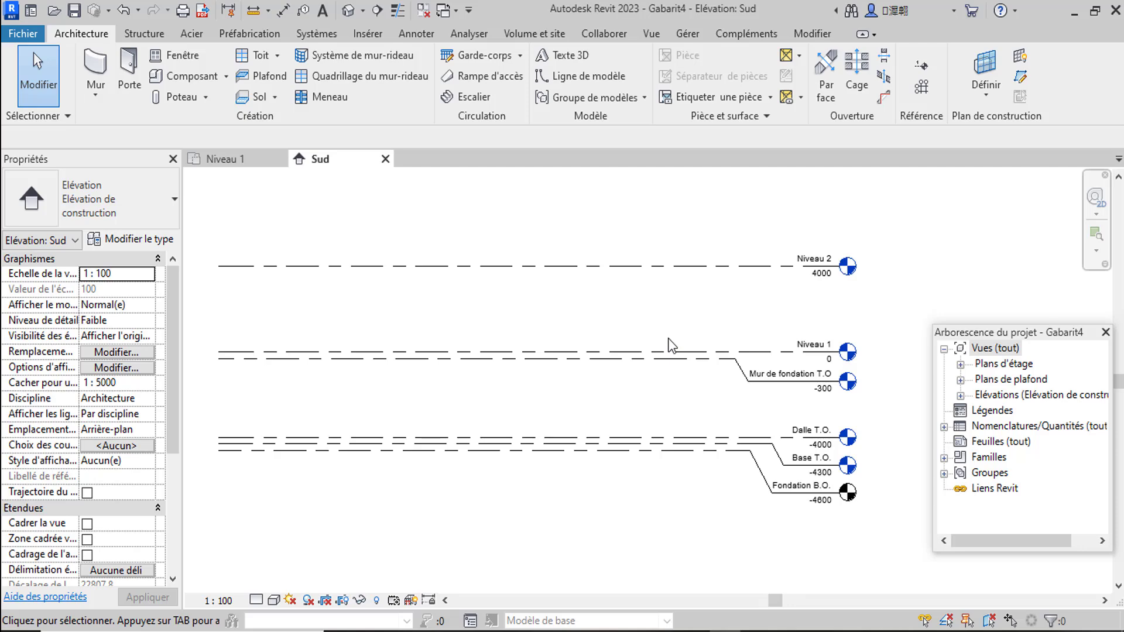
Set the project's Distance unit format to Mètres with rounding to 2 décimales
{"action": "key", "text": "u"}
{"action": "key", "text": "n"}
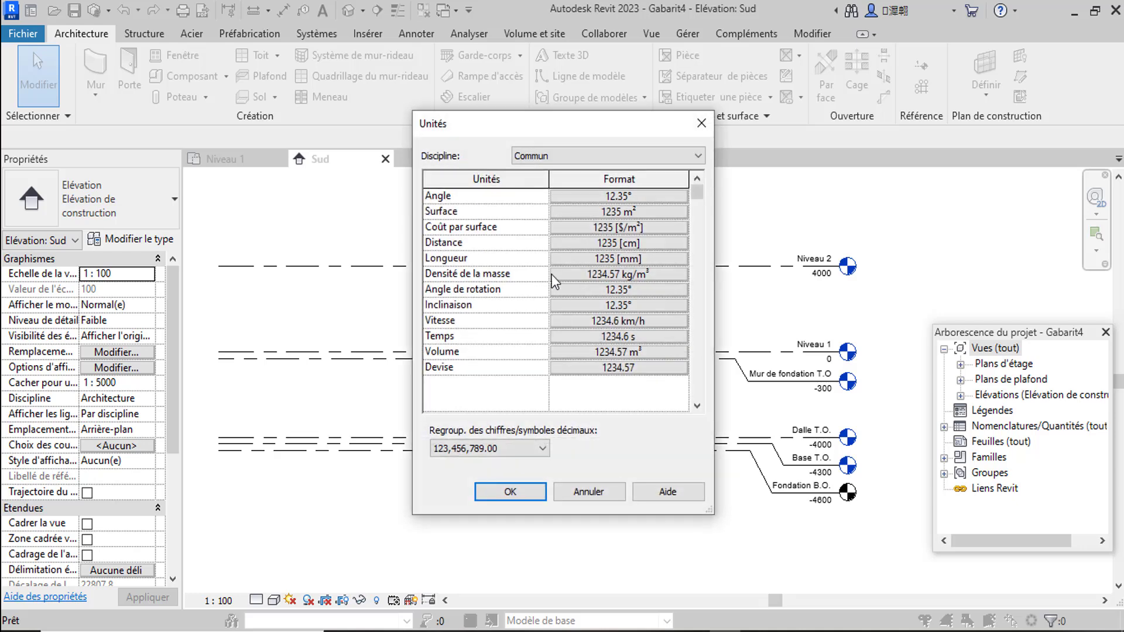
{"action": "left_click", "coordinate": [678, 241]}
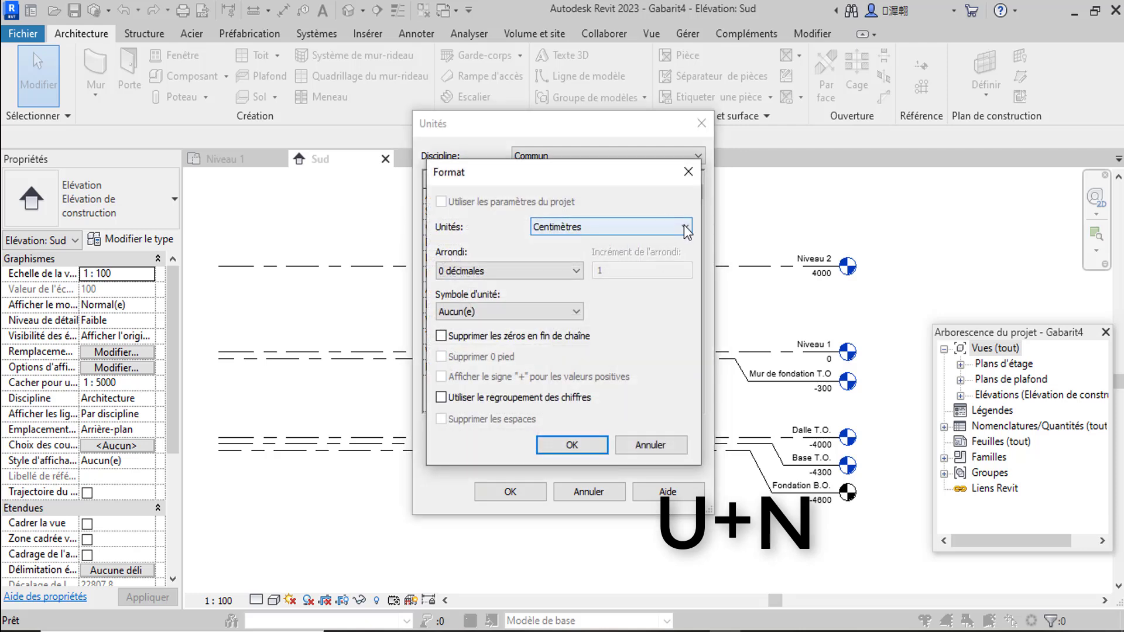
{"action": "left_click", "coordinate": [683, 226]}
{"action": "left_click", "coordinate": [553, 287]}
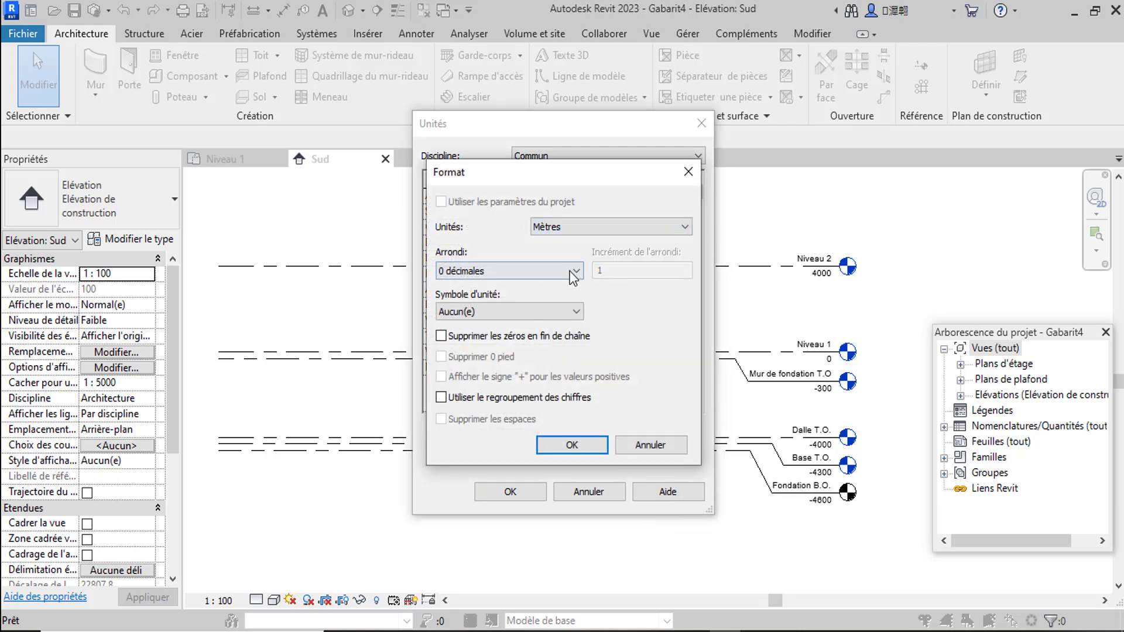
{"action": "left_click", "coordinate": [571, 271]}
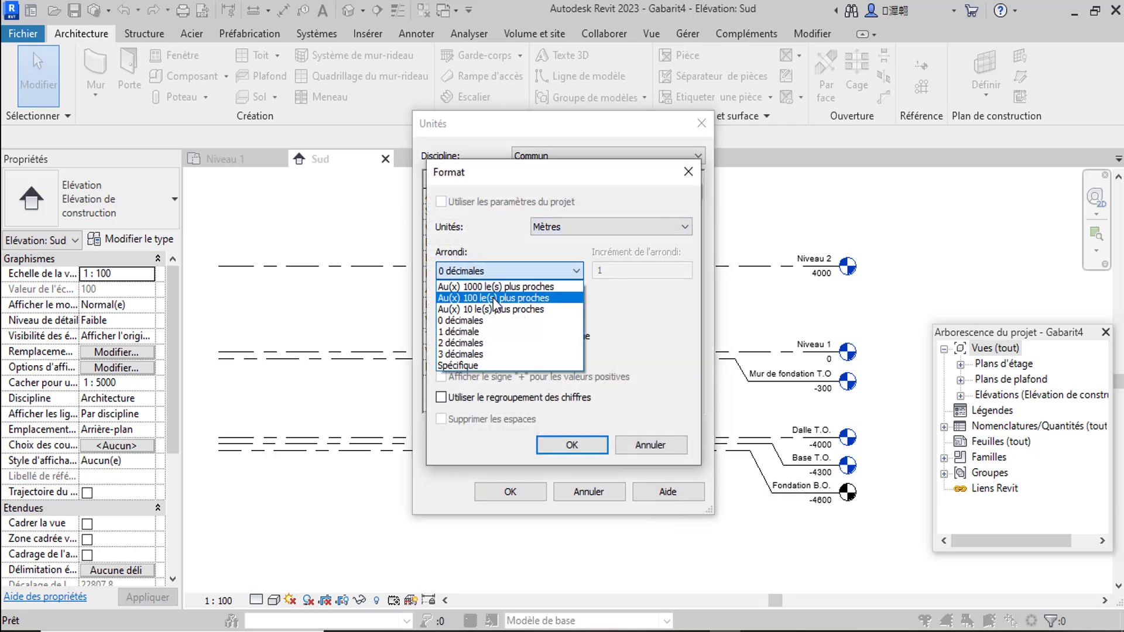
{"action": "left_click", "coordinate": [460, 343]}
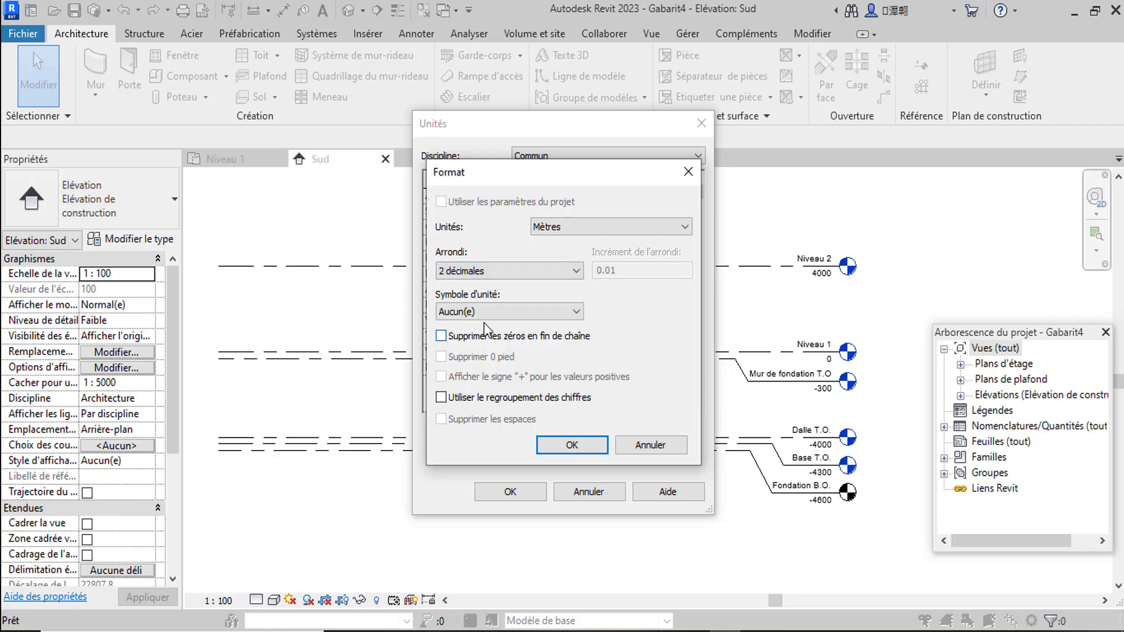
{"action": "left_click", "coordinate": [572, 445]}
Set the Longueur unit format to Mètres with 2 décimales and apply the project units
{"action": "left_click", "coordinate": [636, 259]}
{"action": "left_click", "coordinate": [664, 227]}
{"action": "left_click", "coordinate": [550, 286]}
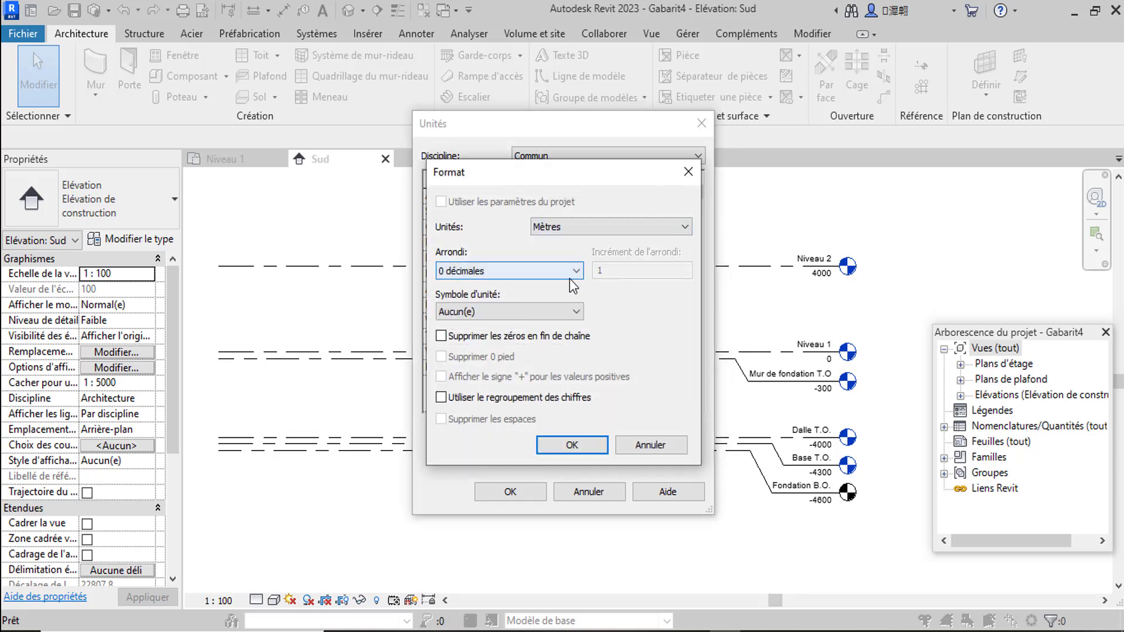
{"action": "left_click", "coordinate": [510, 270]}
{"action": "left_click", "coordinate": [468, 343]}
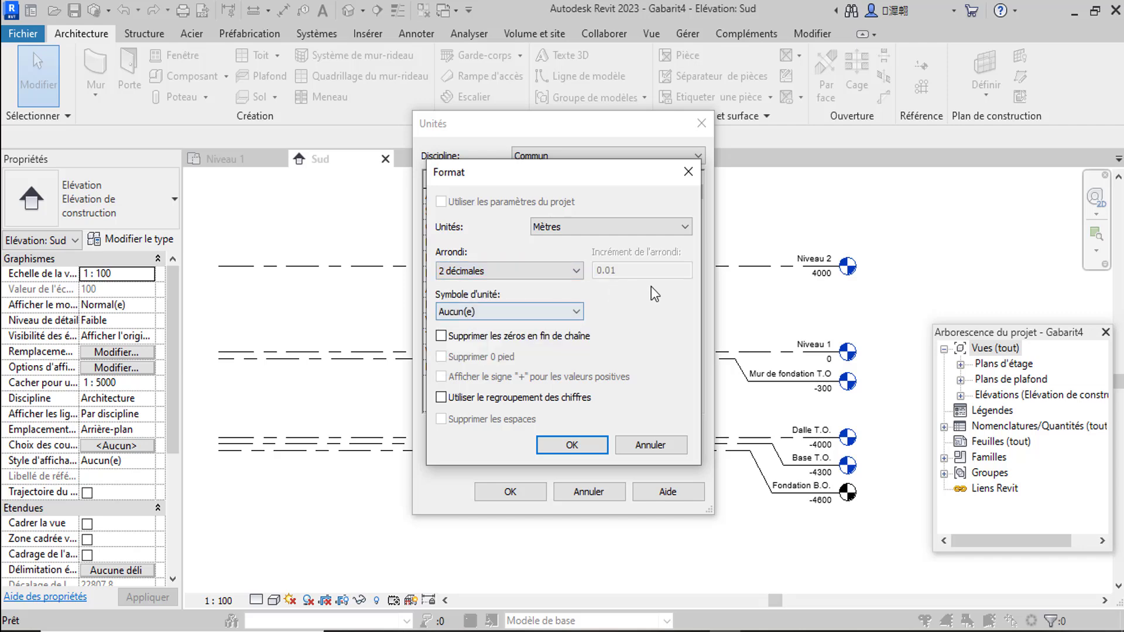
{"action": "left_click", "coordinate": [567, 449]}
{"action": "left_click", "coordinate": [523, 495]}
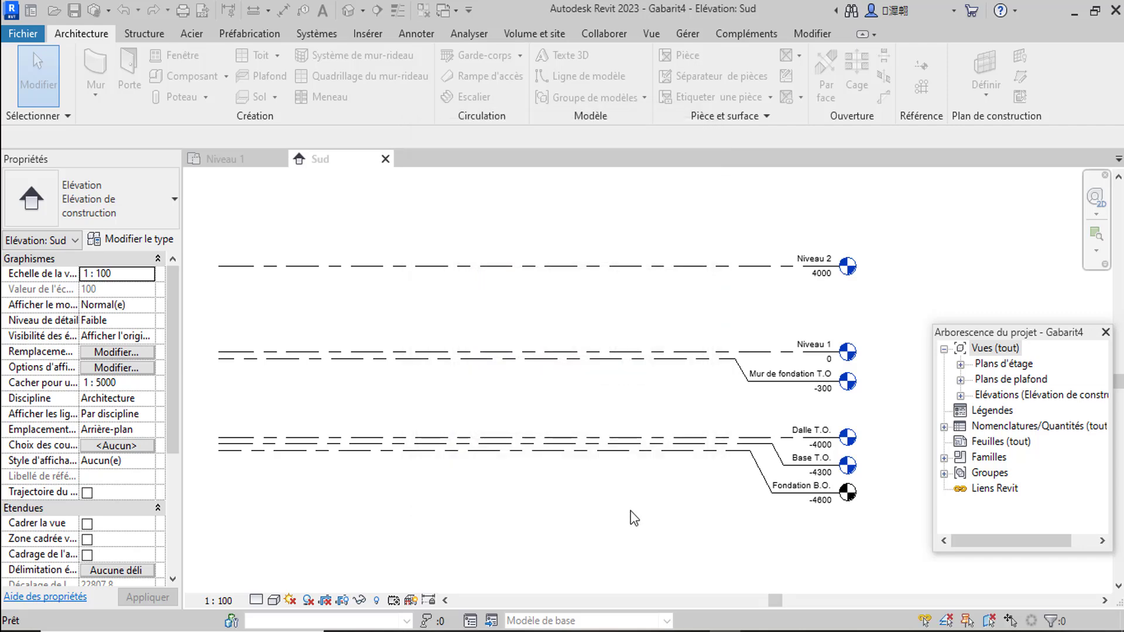
Examine the names and elevations of all the levels in the Sud elevation
{"action": "scroll", "coordinate": [746, 410], "scroll_direction": "up", "scroll_amount": 3}
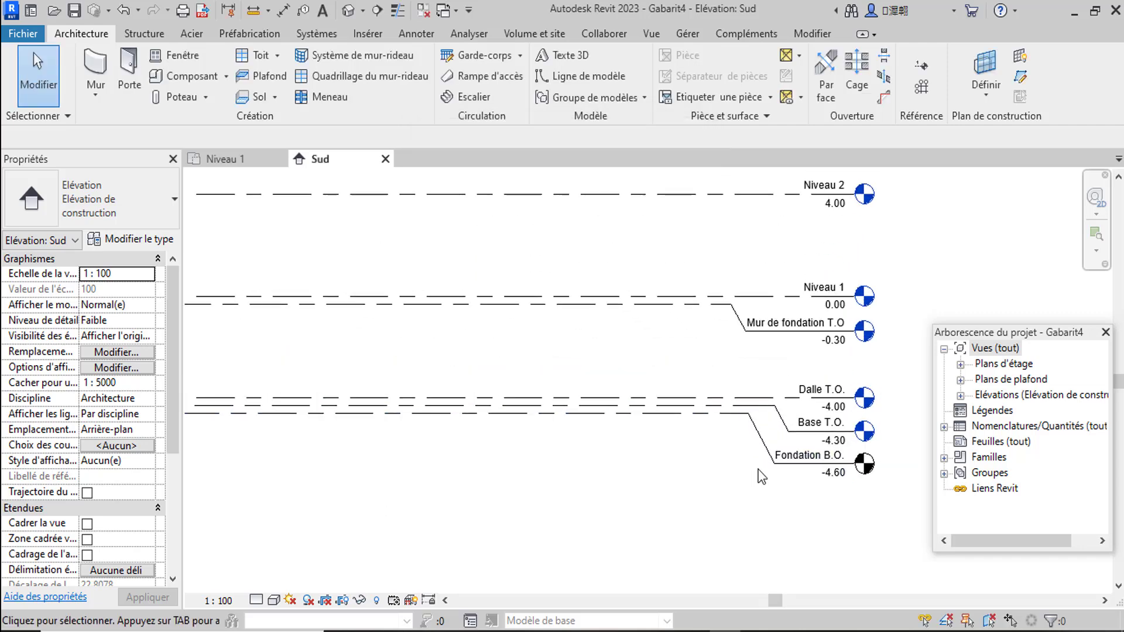
{"action": "scroll", "coordinate": [843, 334], "scroll_direction": "down", "scroll_amount": 1}
{"action": "scroll", "coordinate": [846, 330], "scroll_direction": "down", "scroll_amount": 1}
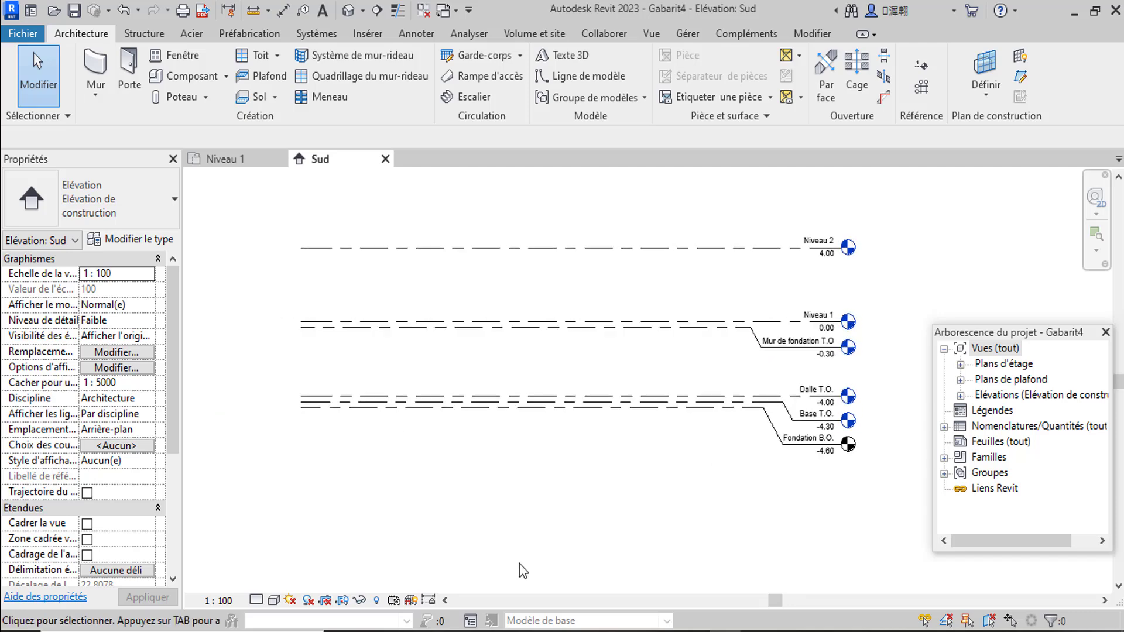
{"action": "scroll", "coordinate": [264, 498], "scroll_direction": "down", "scroll_amount": 1}
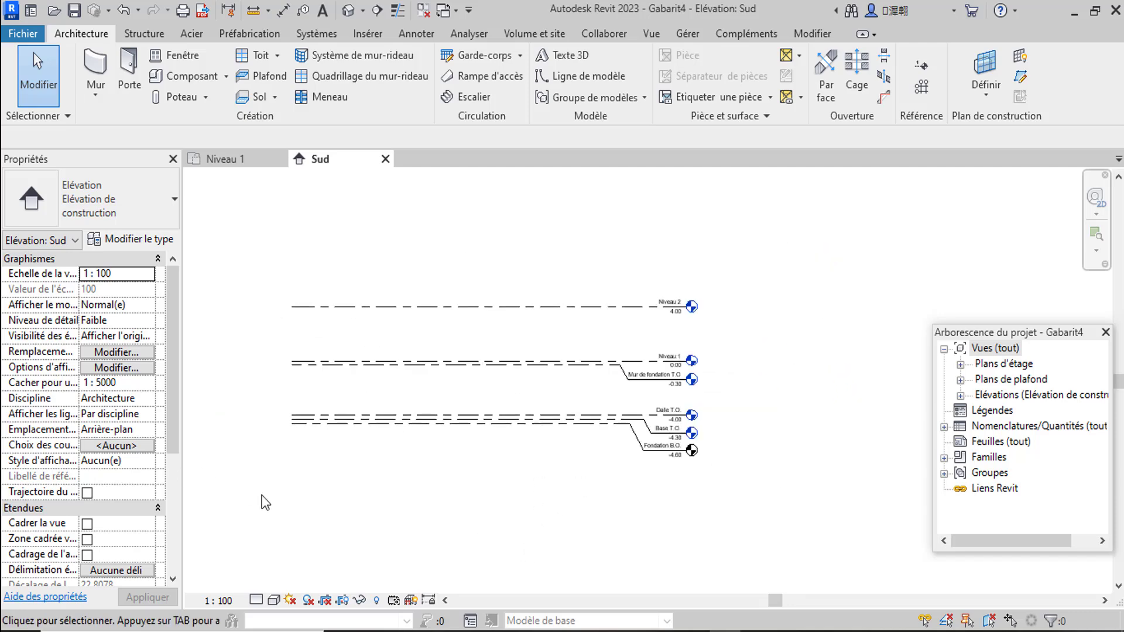
{"action": "left_click_drag", "start_coordinate": [237, 507], "coordinate": [323, 469]}
{"action": "scroll", "coordinate": [642, 410], "scroll_direction": "up", "scroll_amount": 1}
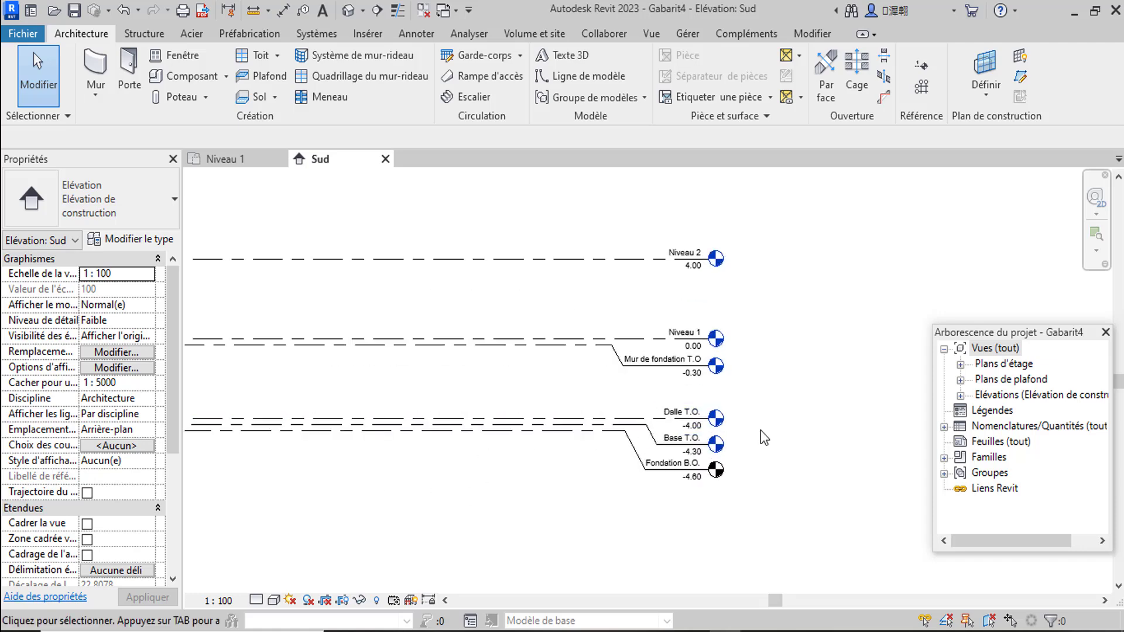
{"action": "scroll", "coordinate": [774, 446], "scroll_direction": "down", "scroll_amount": 1}
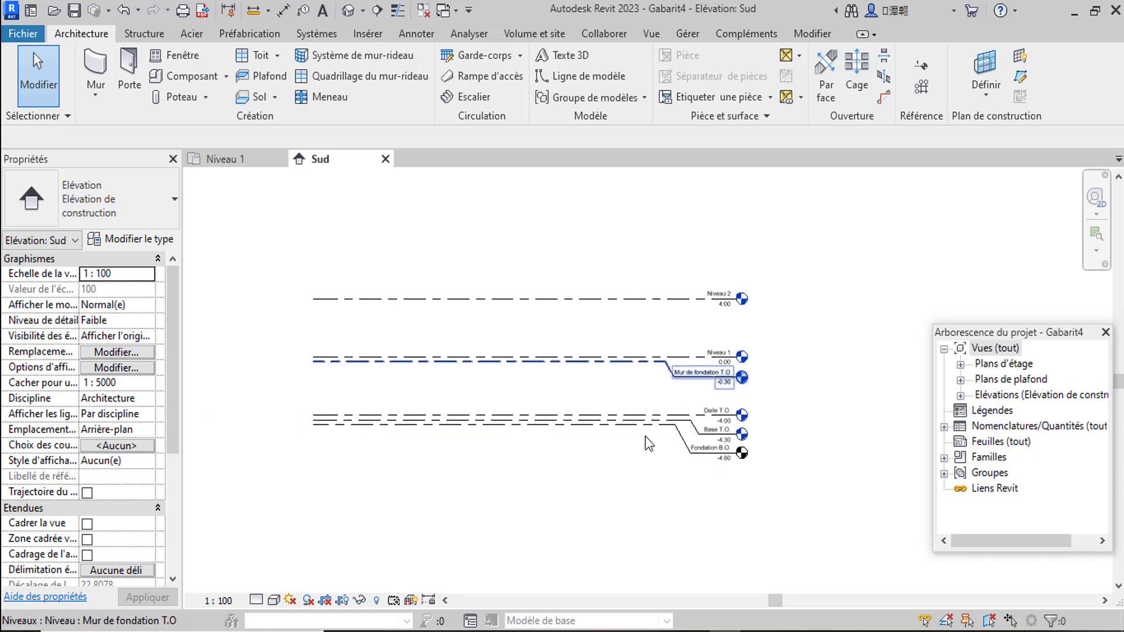
{"action": "scroll", "coordinate": [540, 393], "scroll_direction": "up", "scroll_amount": 2}
{"action": "scroll", "coordinate": [587, 383], "scroll_direction": "down", "scroll_amount": 1}
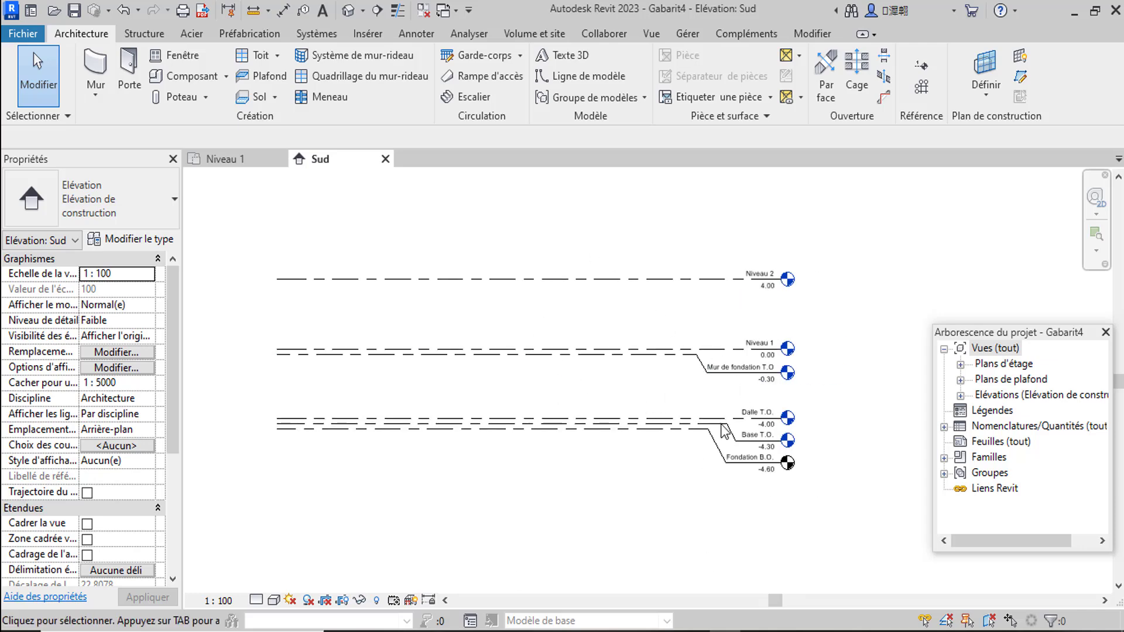
{"action": "scroll", "coordinate": [729, 433], "scroll_direction": "up", "scroll_amount": 1}
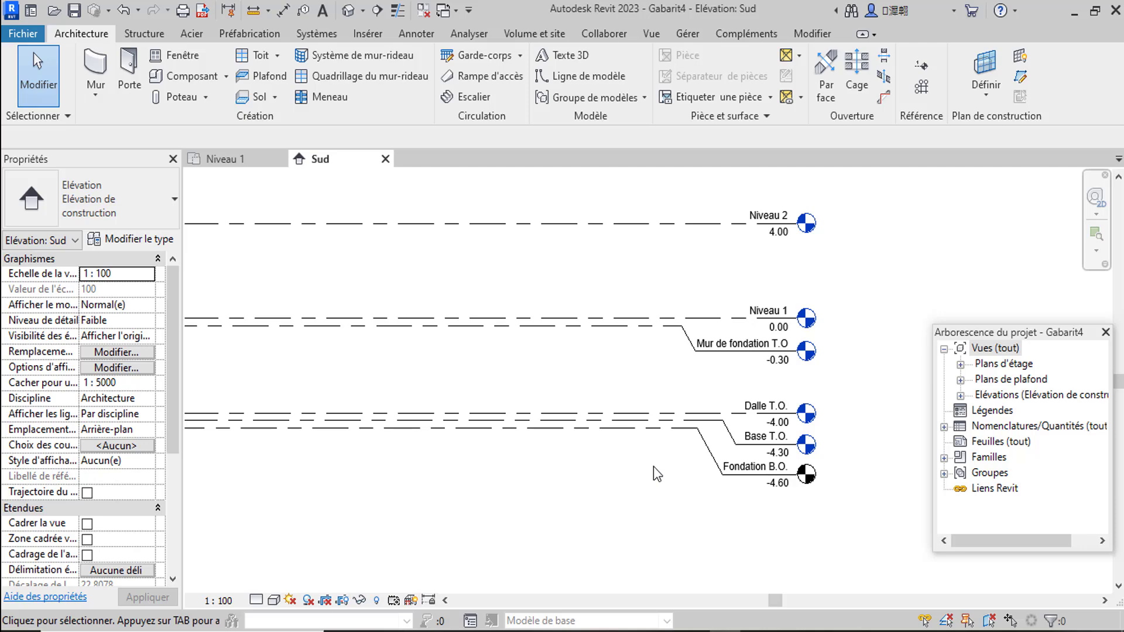
{"action": "scroll", "coordinate": [654, 467], "scroll_direction": "down", "scroll_amount": 1}
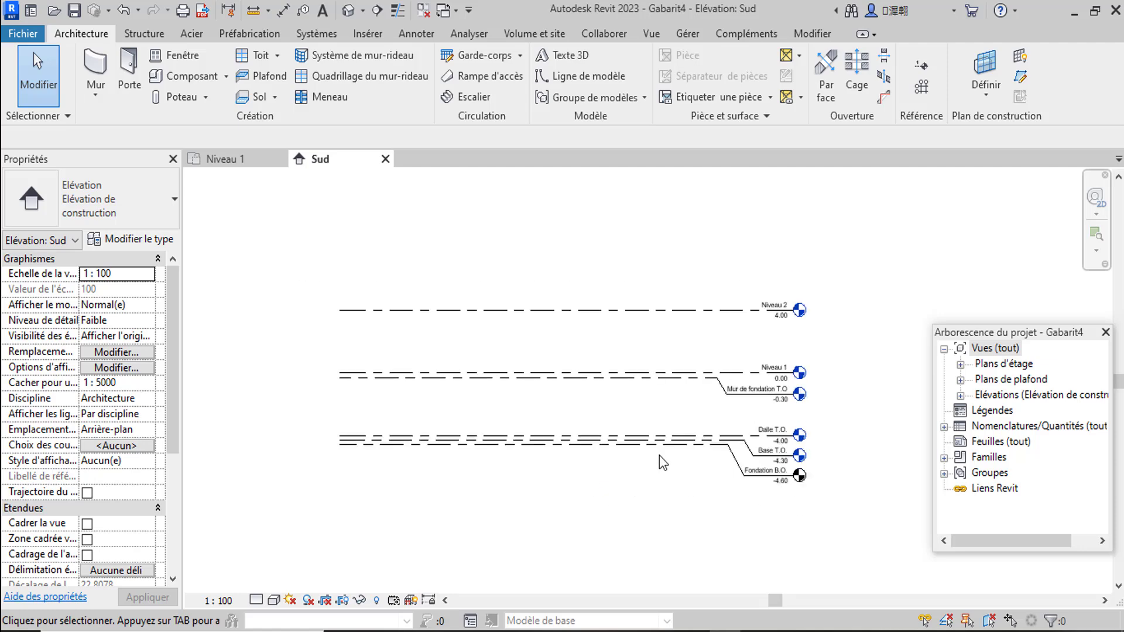
Select the Fondation B.O. level to inspect its name and elevation, and deselect it
{"action": "scroll", "coordinate": [659, 455], "scroll_direction": "up", "scroll_amount": 1}
{"action": "scroll", "coordinate": [805, 501], "scroll_direction": "up", "scroll_amount": 5}
{"action": "left_click", "coordinate": [805, 500]}
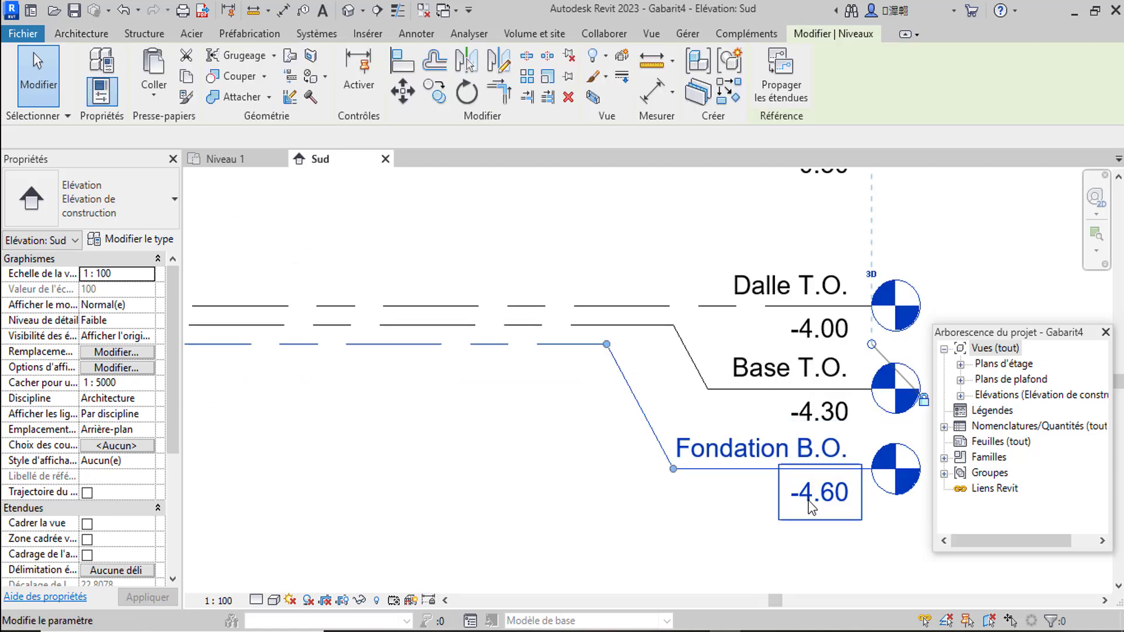
{"action": "scroll", "coordinate": [796, 475], "scroll_direction": "down", "scroll_amount": 3}
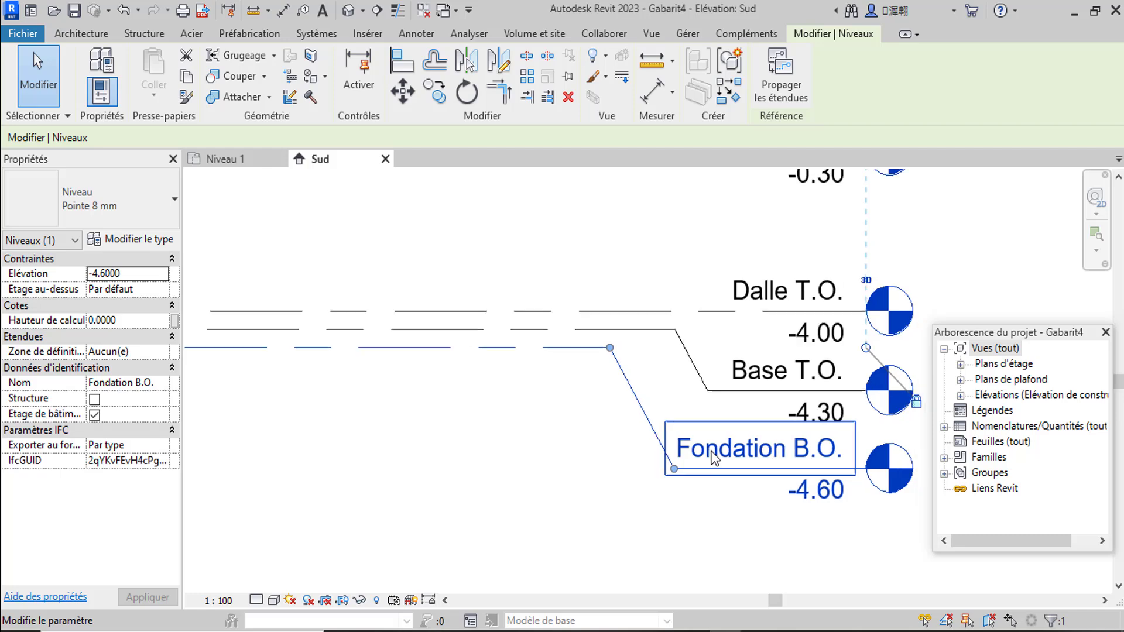
{"action": "left_click", "coordinate": [619, 391]}
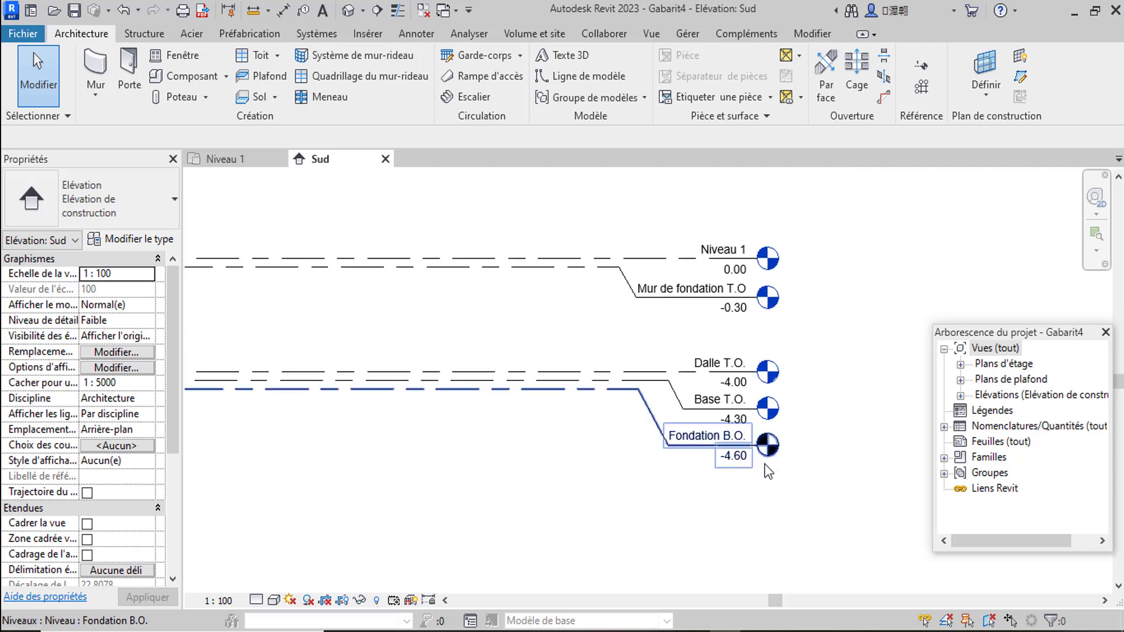
{"action": "scroll", "coordinate": [666, 436], "scroll_direction": "down", "scroll_amount": 2}
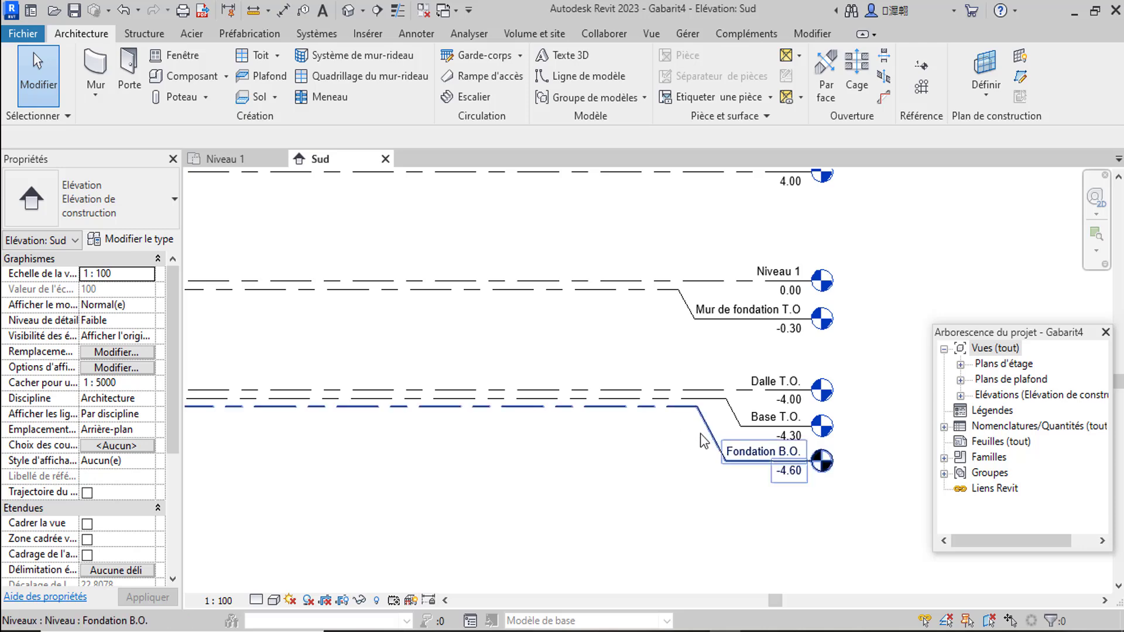
Delete the Dalle T.O., Base T.O. and Fondation B.O. levels together with their associated views
{"action": "scroll", "coordinate": [749, 471], "scroll_direction": "down", "scroll_amount": 1}
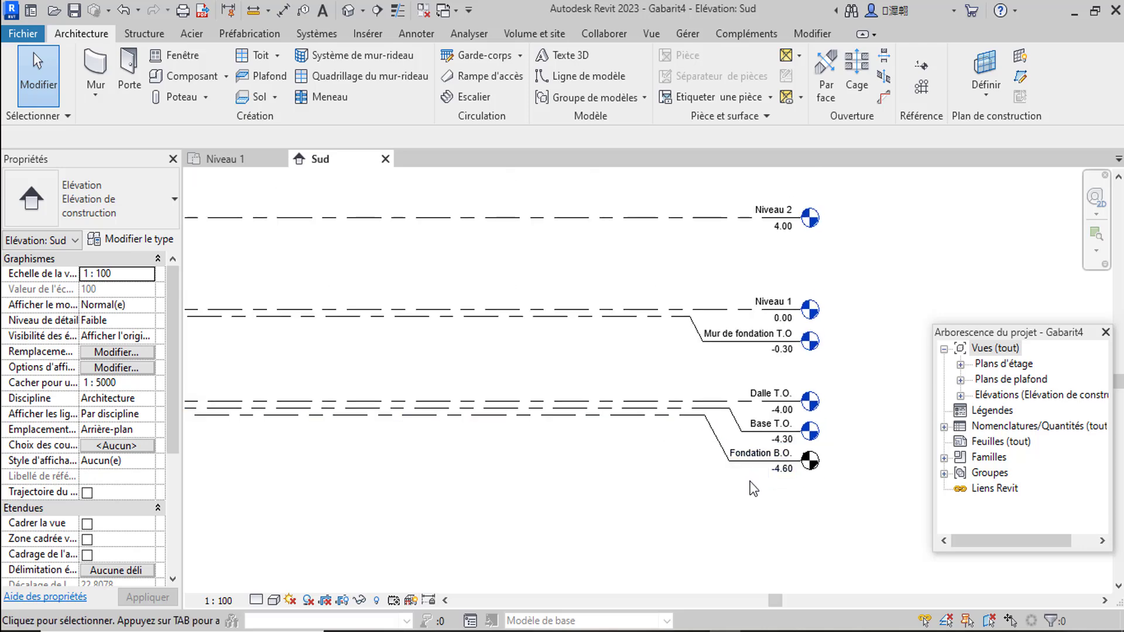
{"action": "scroll", "coordinate": [768, 491], "scroll_direction": "down", "scroll_amount": 1}
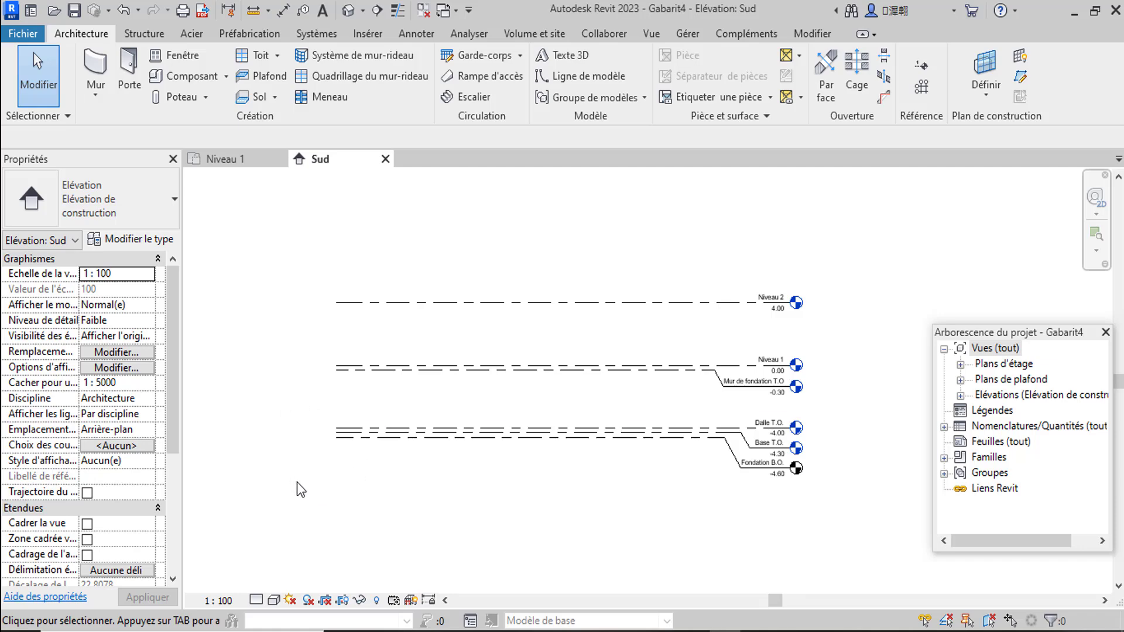
{"action": "left_click_drag", "start_coordinate": [286, 484], "coordinate": [813, 411]}
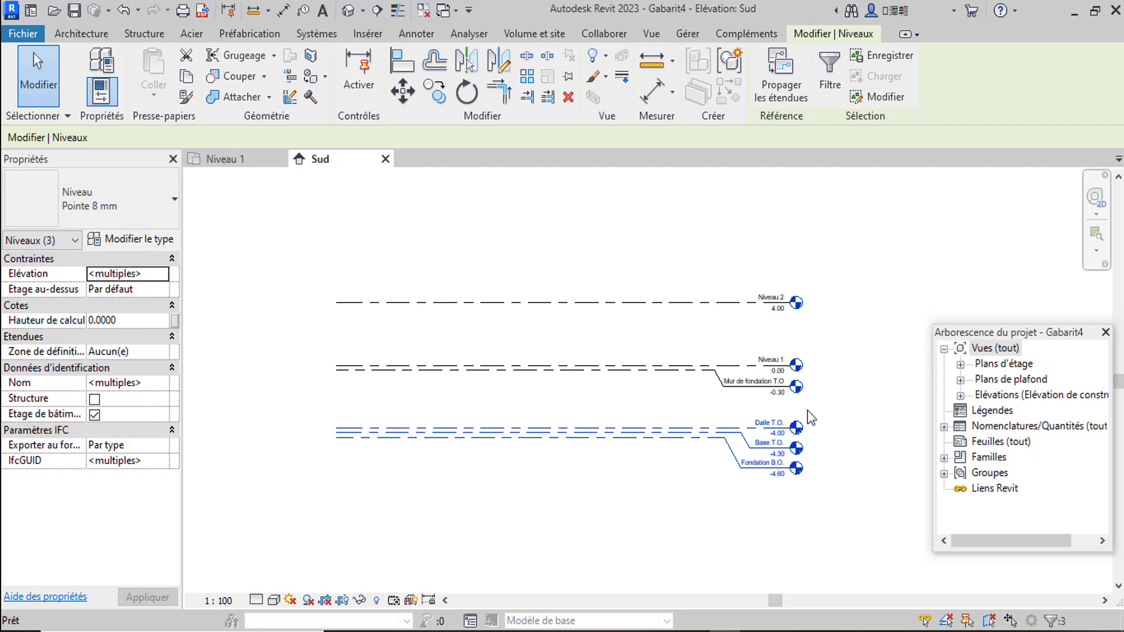
{"action": "key", "text": "Delete"}
{"action": "left_click", "coordinate": [624, 381]}
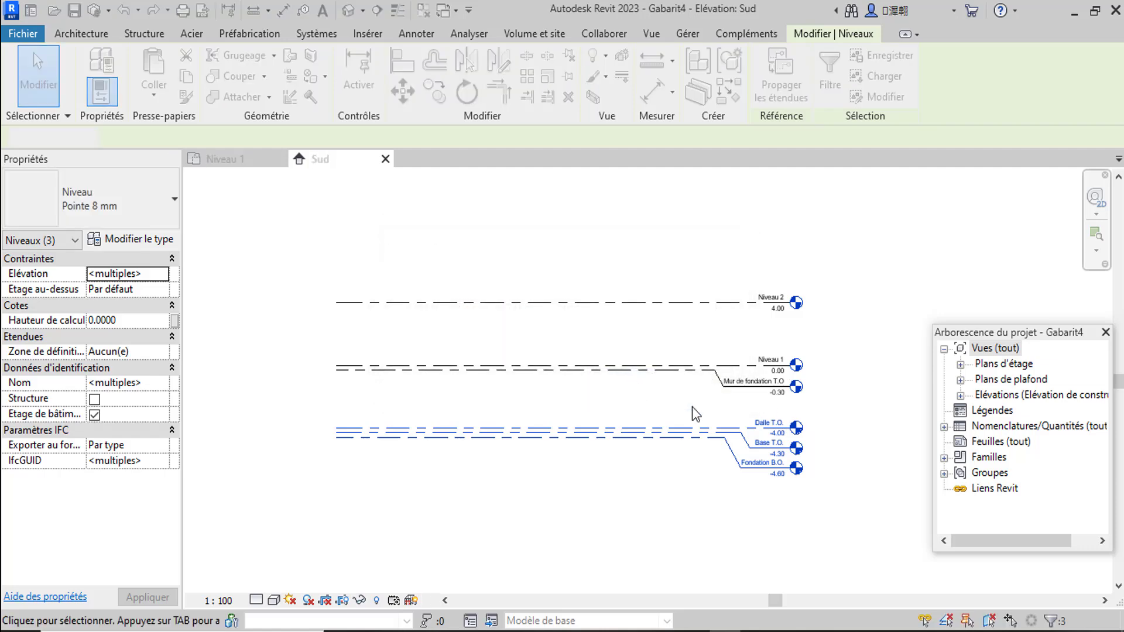
Delete the Mur de fondation T.O level together with its floor plan view
{"action": "scroll", "coordinate": [739, 431], "scroll_direction": "up", "scroll_amount": 3}
{"action": "left_click", "coordinate": [731, 372]}
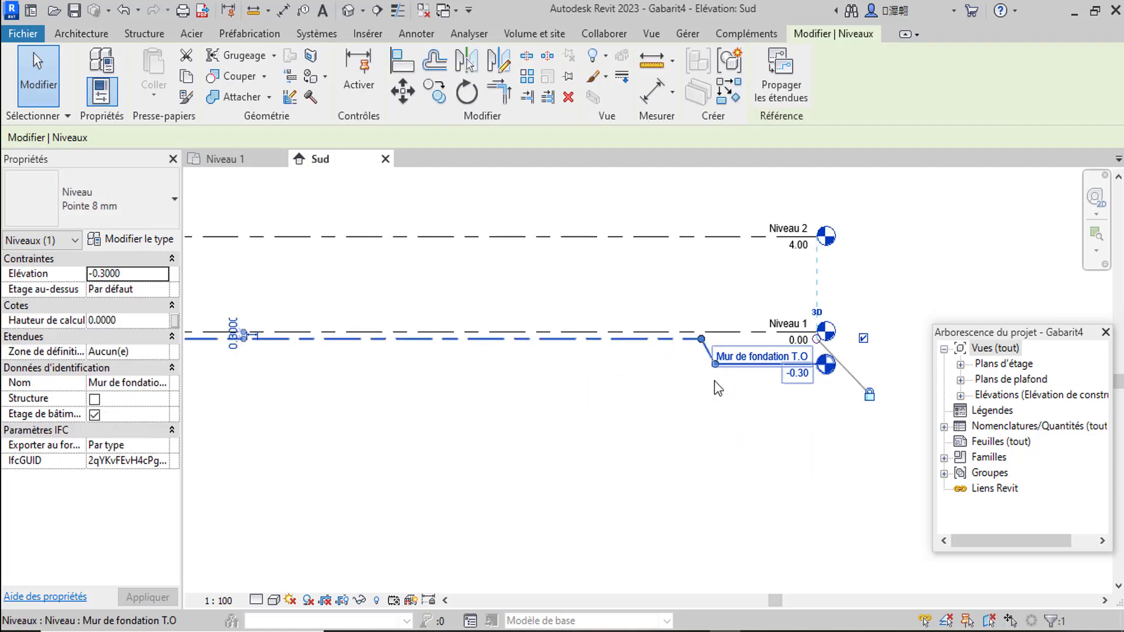
{"action": "key", "text": "Delete"}
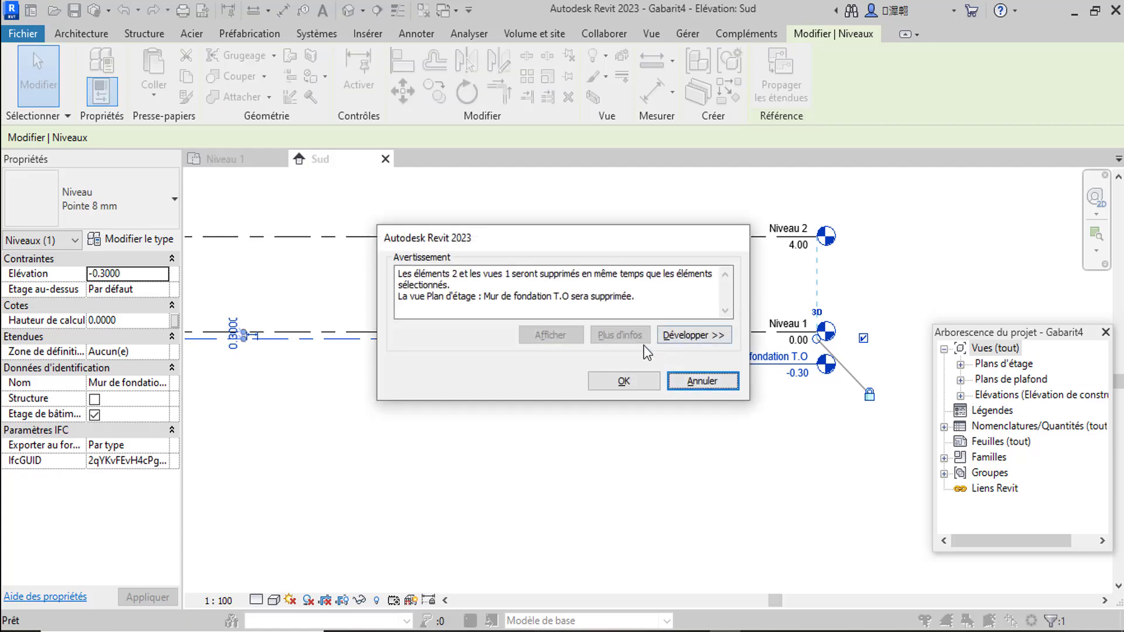
{"action": "left_click", "coordinate": [622, 381]}
{"action": "scroll", "coordinate": [780, 451], "scroll_direction": "down", "scroll_amount": 2}
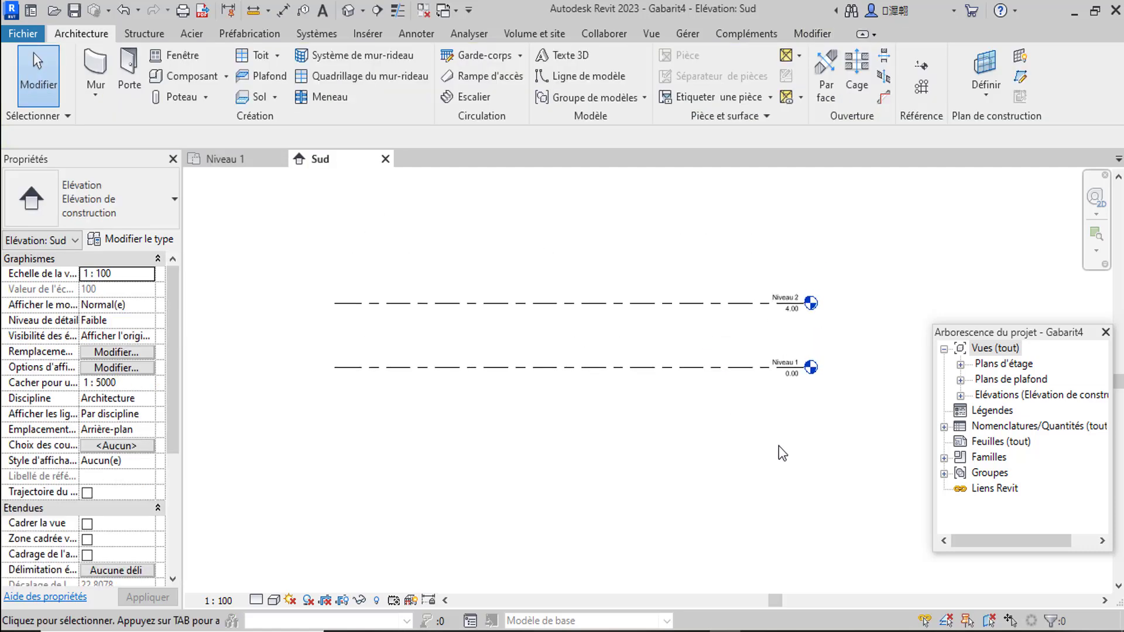
Rename the Niveau 1 level to RDJ and rename its corresponding views as well
{"action": "left_click", "coordinate": [744, 371]}
{"action": "scroll", "coordinate": [784, 372], "scroll_direction": "up", "scroll_amount": 4}
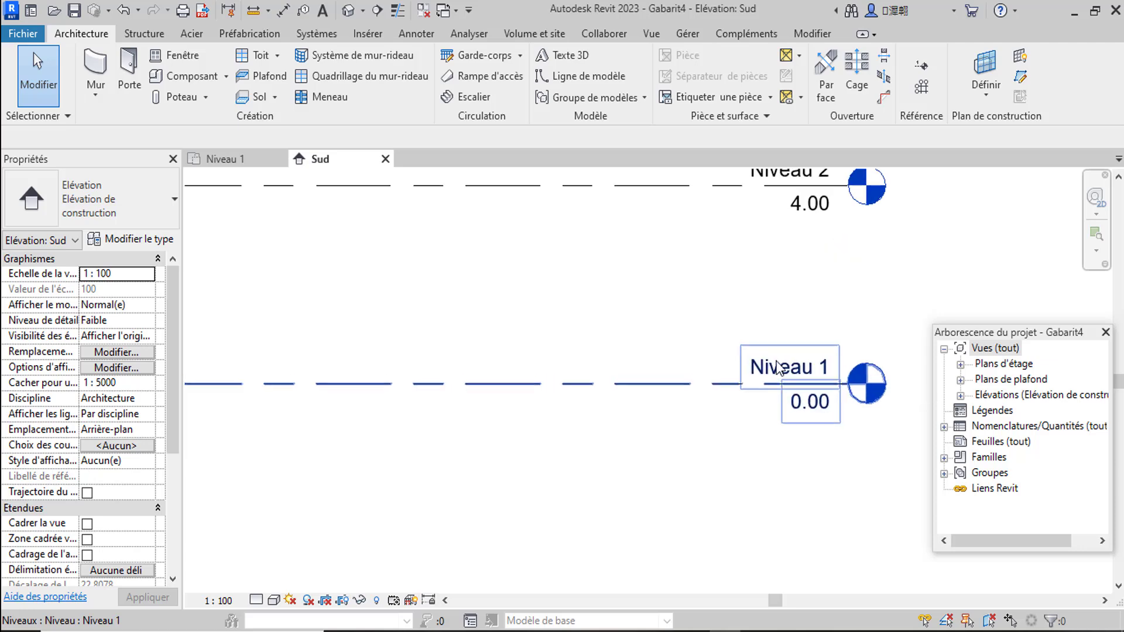
{"action": "left_click", "coordinate": [778, 367]}
{"action": "left_click", "coordinate": [778, 364]}
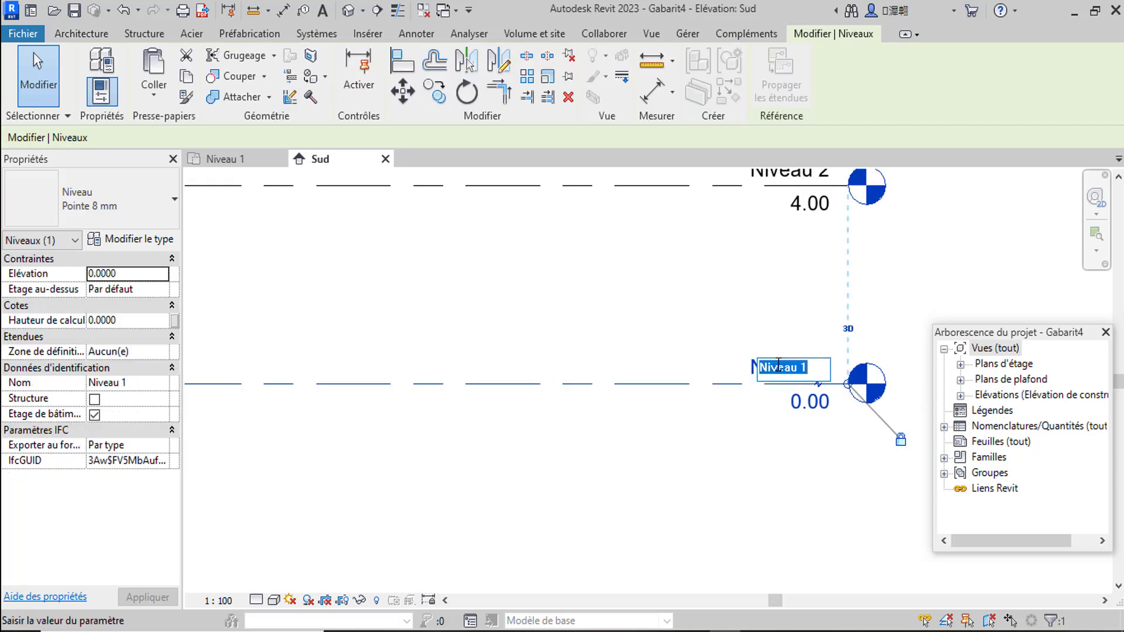
{"action": "type", "text": "RDJ"}
{"action": "key", "text": "Return"}
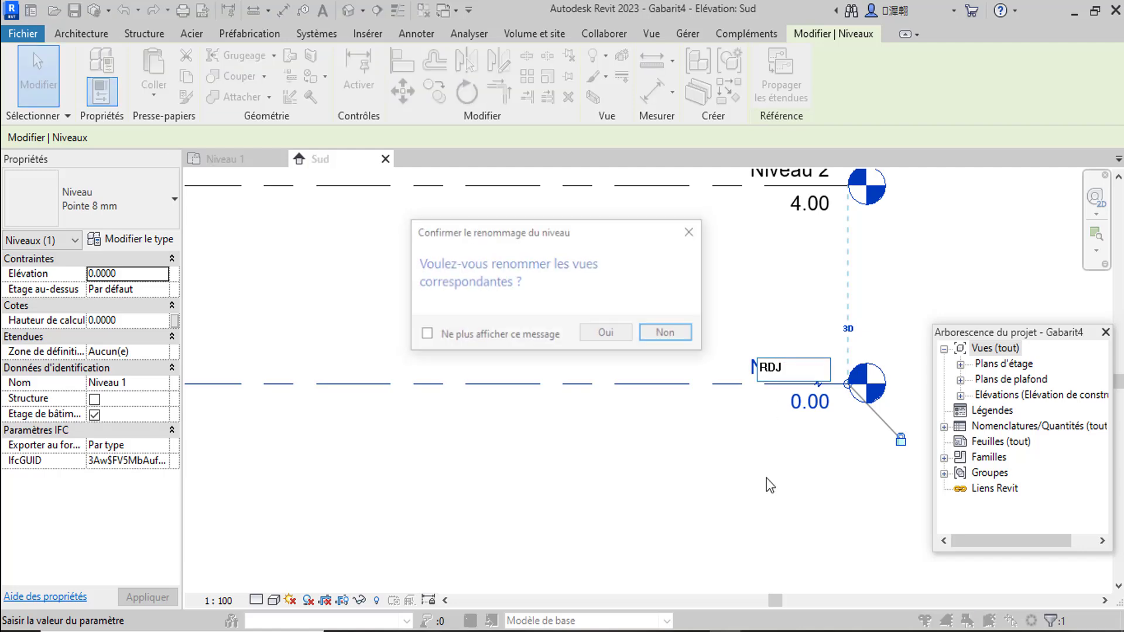
{"action": "left_click", "coordinate": [609, 332]}
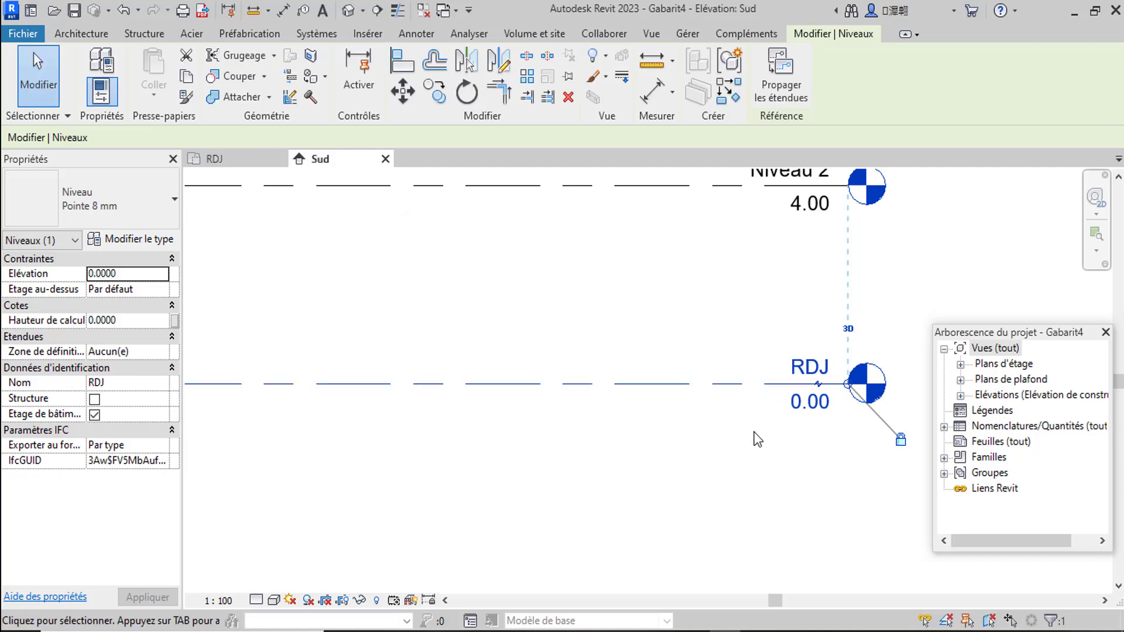
{"action": "left_click", "coordinate": [836, 459]}
Draw a new level about 3 m below RDJ, aligned with both ends of the existing levels
{"action": "scroll", "coordinate": [835, 458], "scroll_direction": "down", "scroll_amount": 5}
{"action": "scroll", "coordinate": [690, 410], "scroll_direction": "down", "scroll_amount": 1}
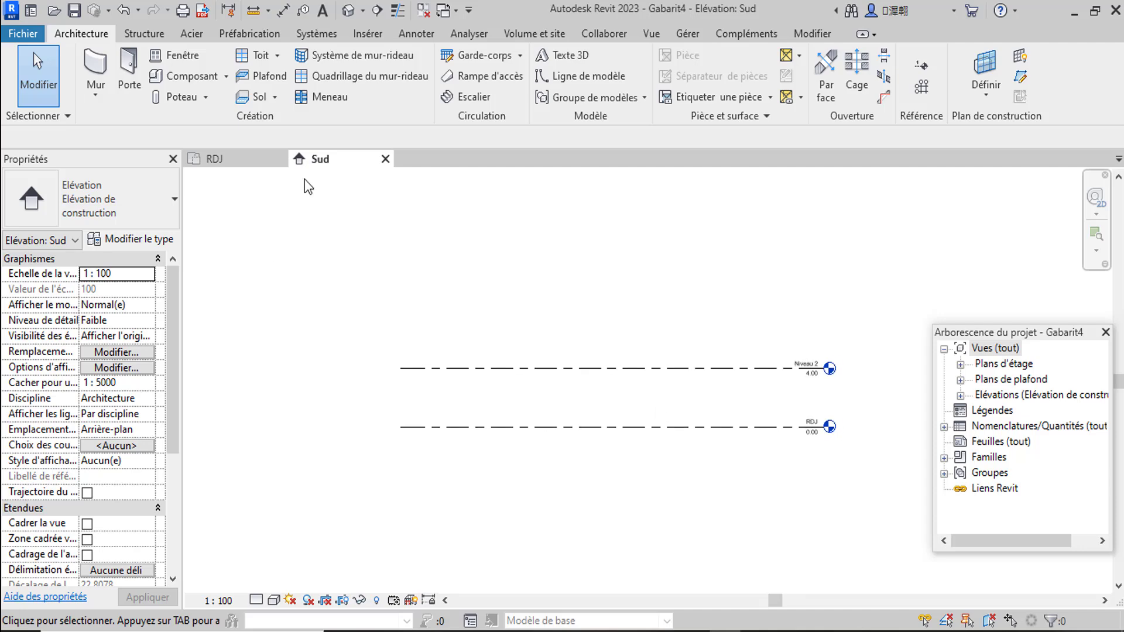
{"action": "left_click", "coordinate": [923, 64]}
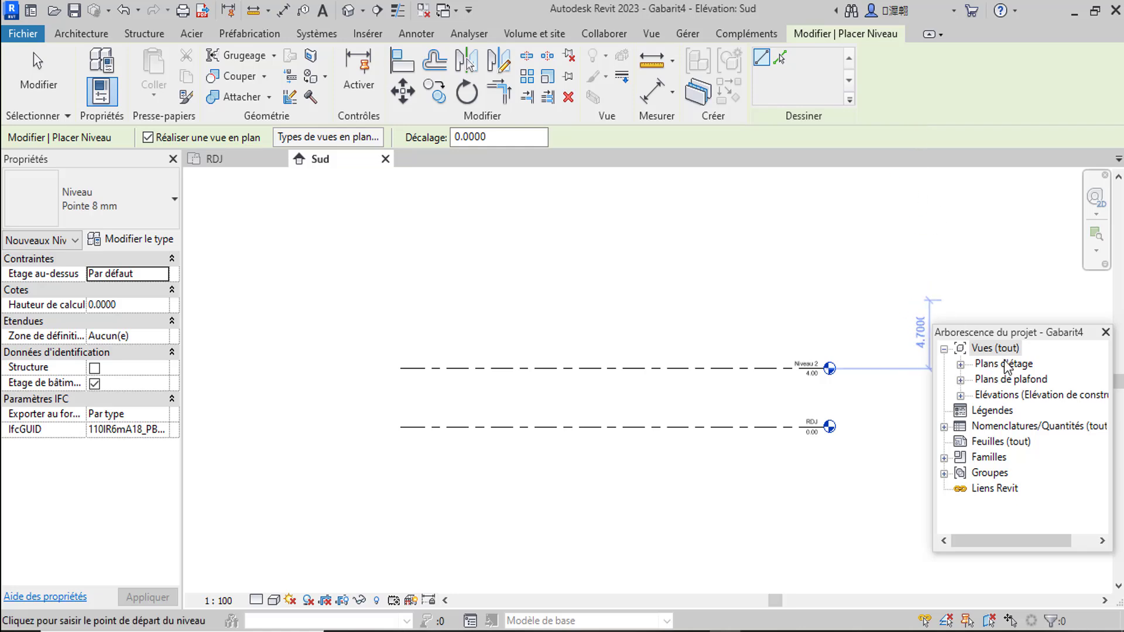
{"action": "left_click", "coordinate": [401, 469]}
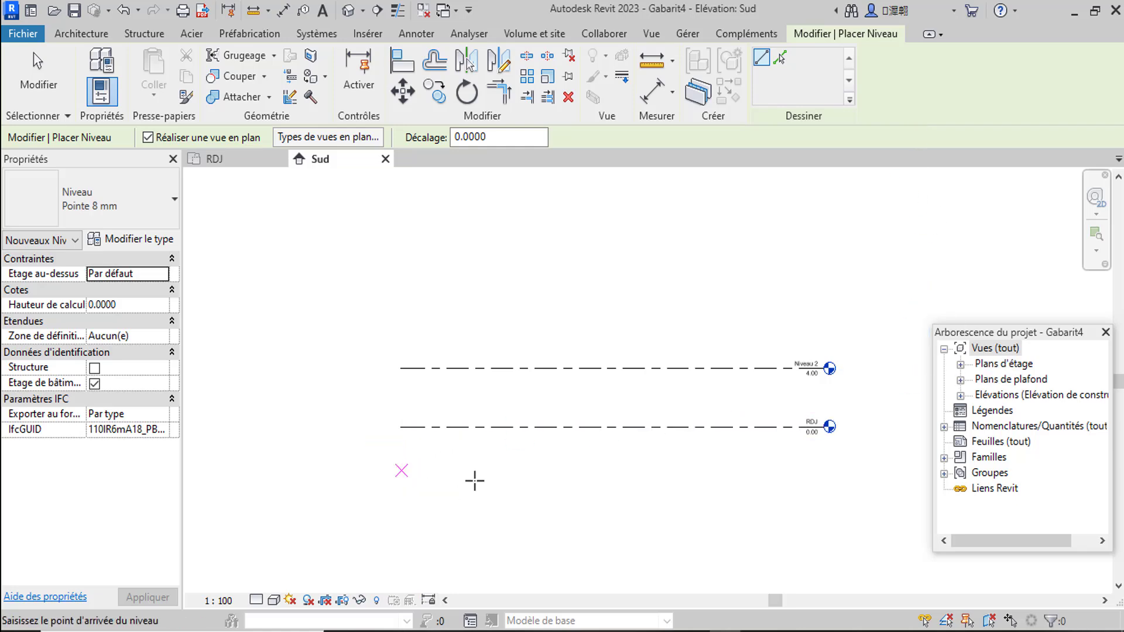
{"action": "left_click", "coordinate": [829, 498]}
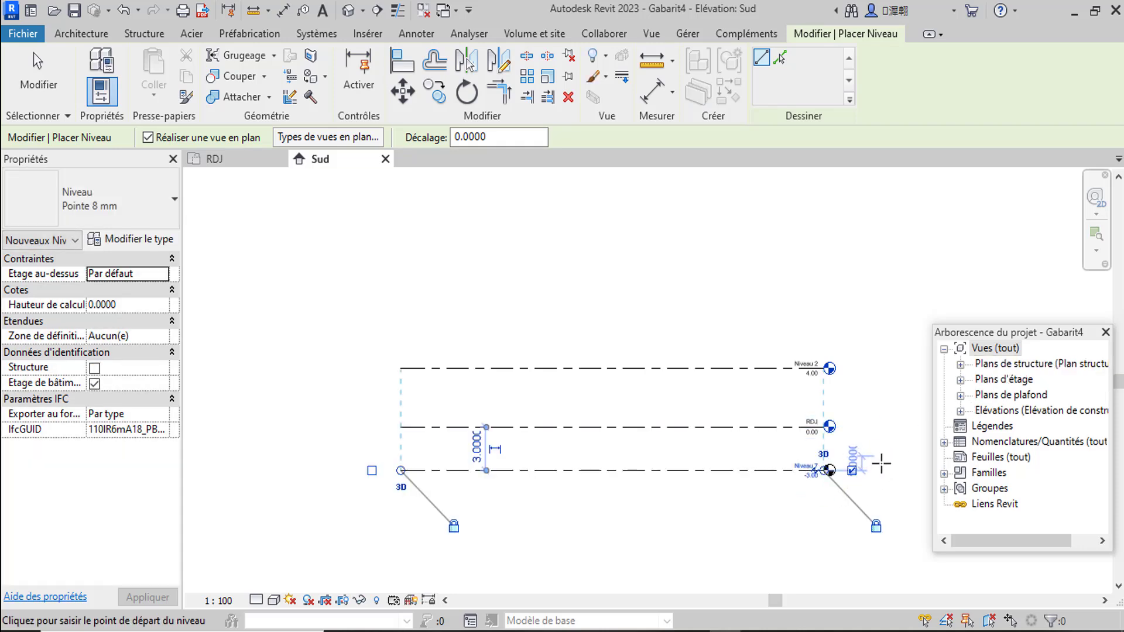
{"action": "scroll", "coordinate": [833, 479], "scroll_direction": "up", "scroll_amount": 3}
{"action": "key", "text": "Escape"}
{"action": "key", "text": "Escape"}
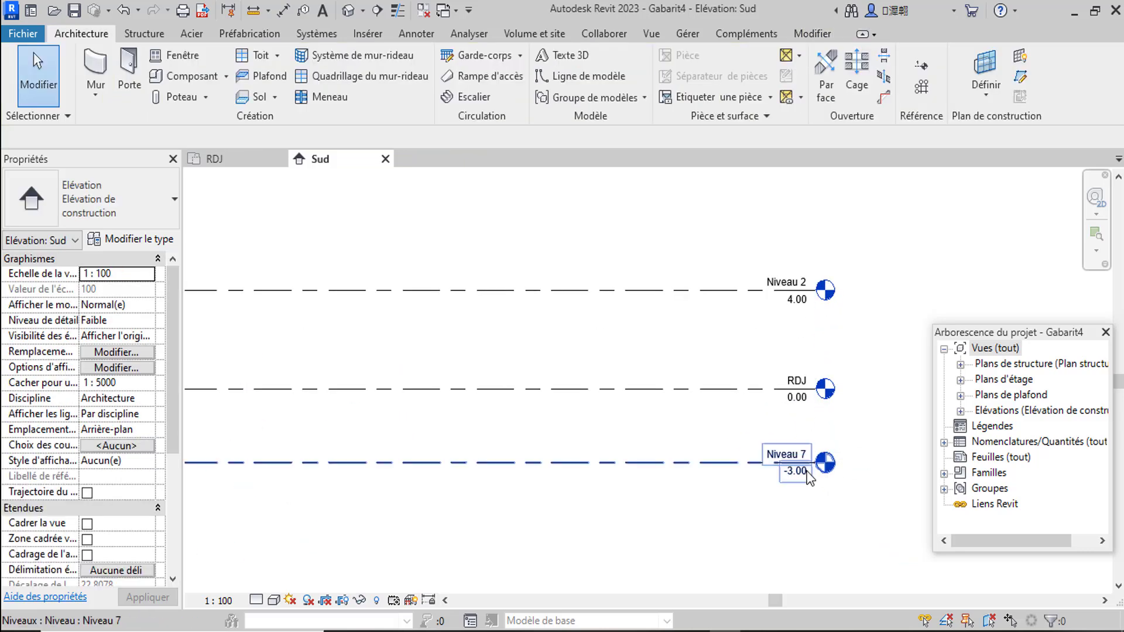
Rename the new level below RDJ to FDT, along with its corresponding views
{"action": "scroll", "coordinate": [819, 465], "scroll_direction": "up", "scroll_amount": 4}
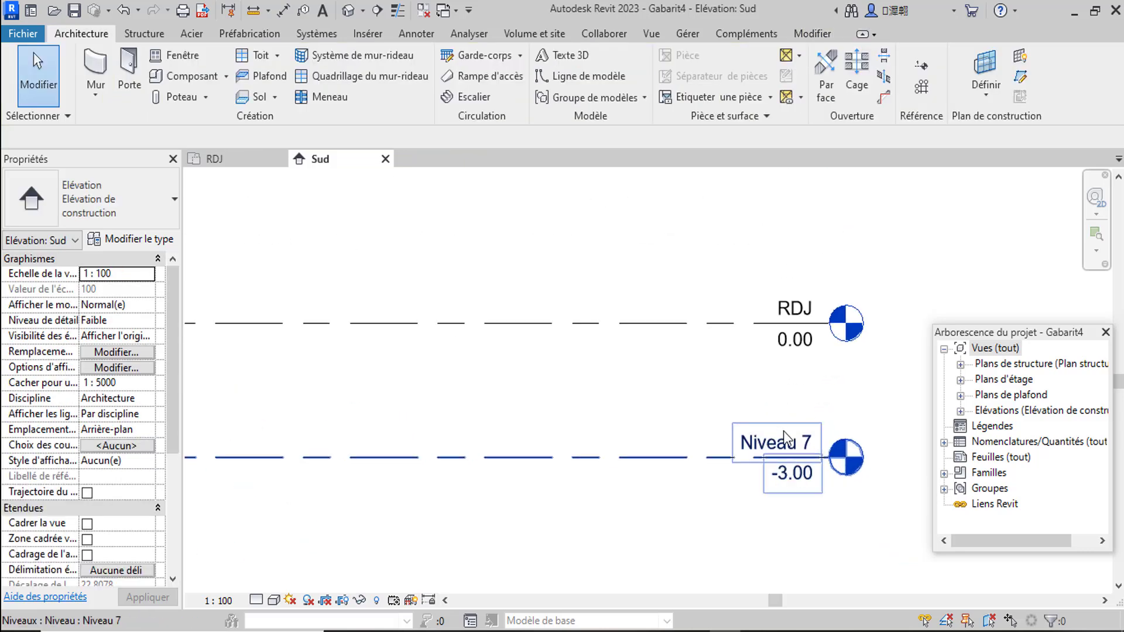
{"action": "scroll", "coordinate": [801, 439], "scroll_direction": "down", "scroll_amount": 2}
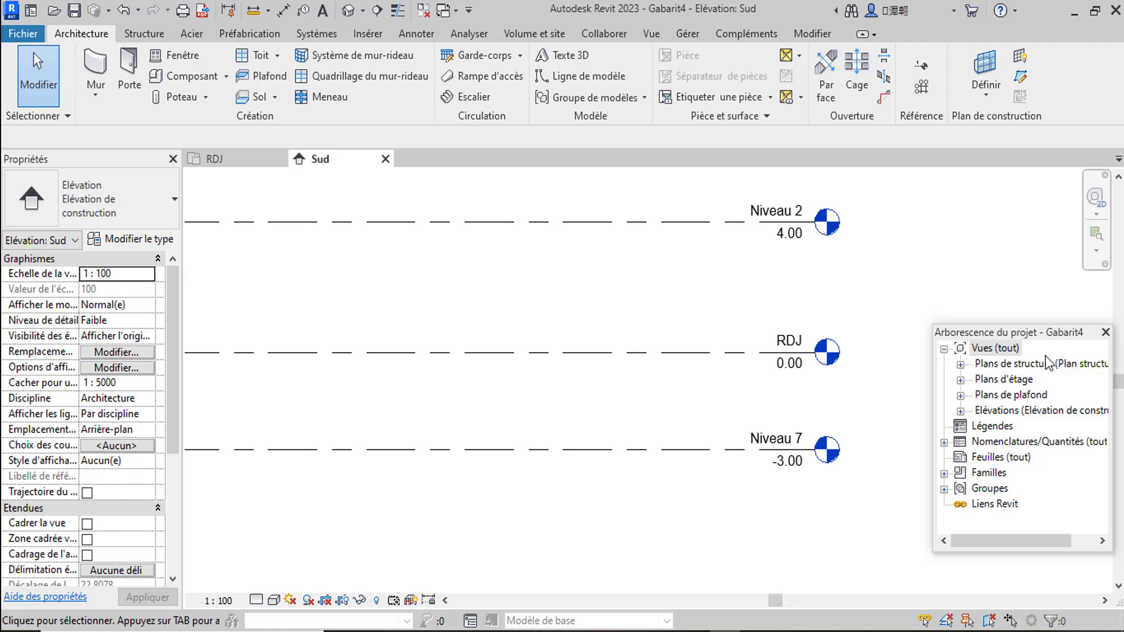
{"action": "scroll", "coordinate": [786, 404], "scroll_direction": "down", "scroll_amount": 2}
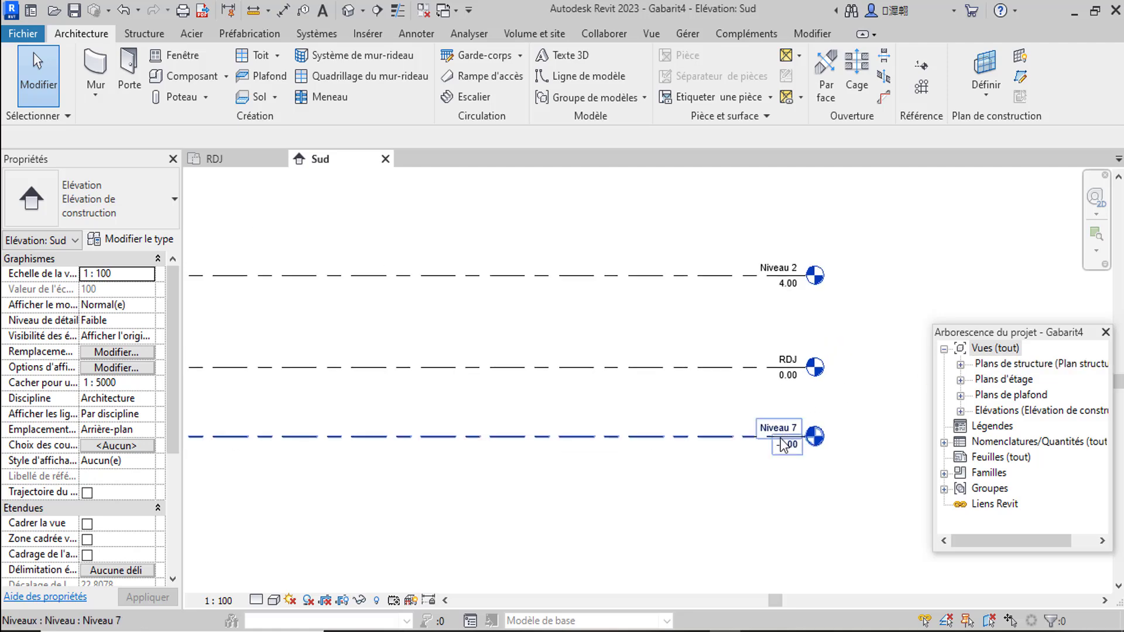
{"action": "scroll", "coordinate": [780, 436], "scroll_direction": "up", "scroll_amount": 3}
{"action": "scroll", "coordinate": [819, 481], "scroll_direction": "down", "scroll_amount": 1}
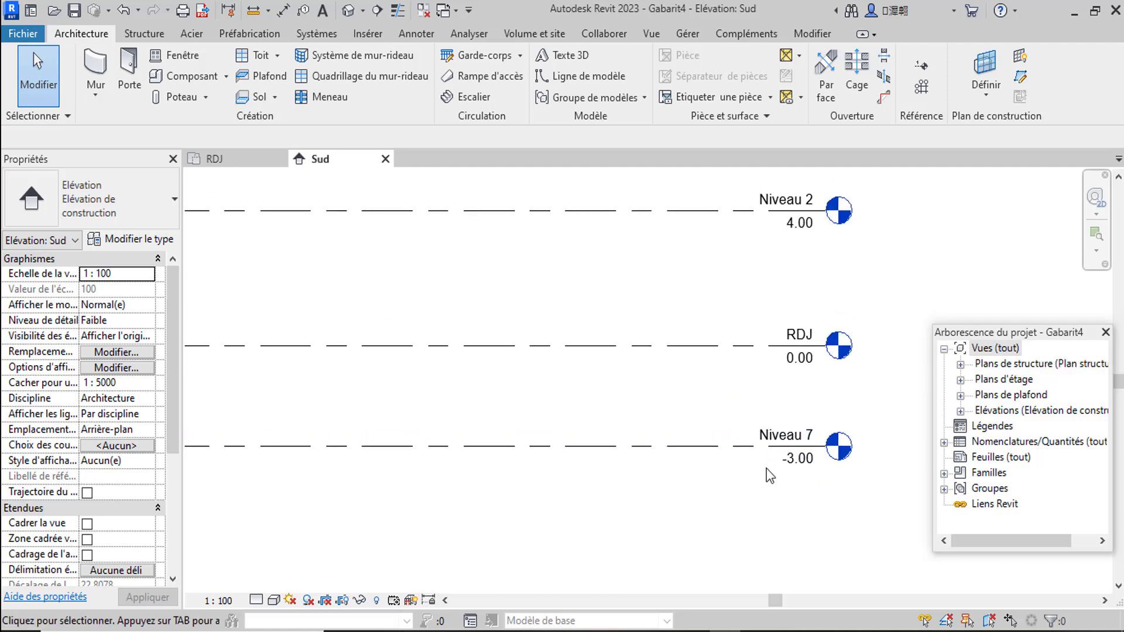
{"action": "scroll", "coordinate": [779, 463], "scroll_direction": "up", "scroll_amount": 2}
{"action": "double_click", "coordinate": [801, 425]}
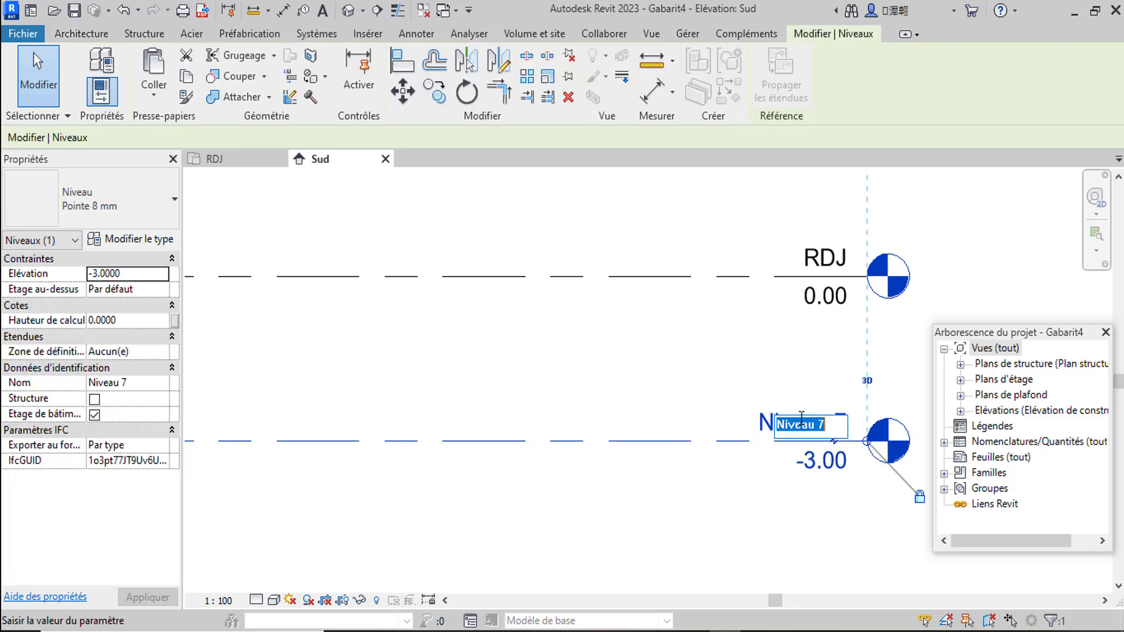
{"action": "type", "text": "FDT"}
{"action": "key", "text": "Return"}
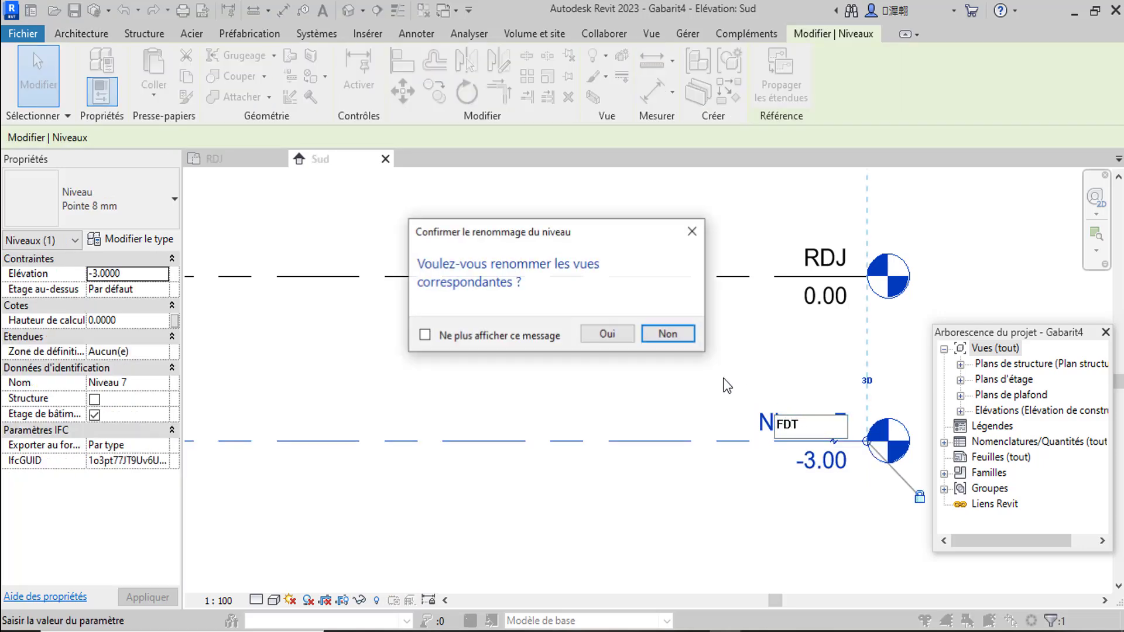
{"action": "left_click", "coordinate": [607, 332]}
Set the elevation of the FDT level to -1.5 m
{"action": "left_click", "coordinate": [829, 472]}
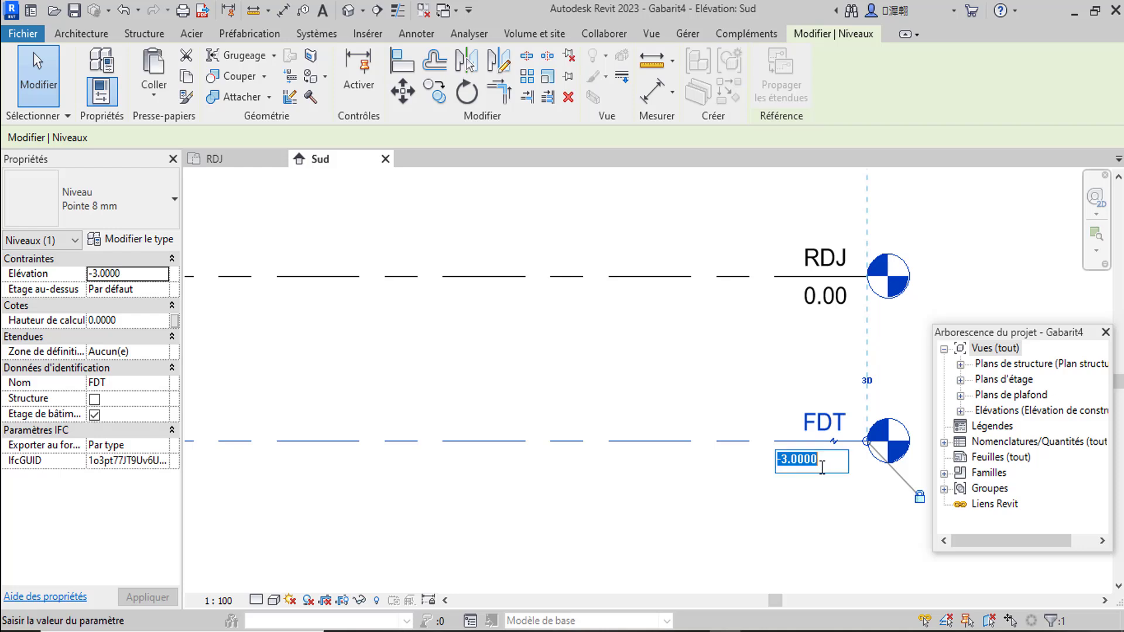
{"action": "type", "text": "-1.5"}
{"action": "key", "text": "Return"}
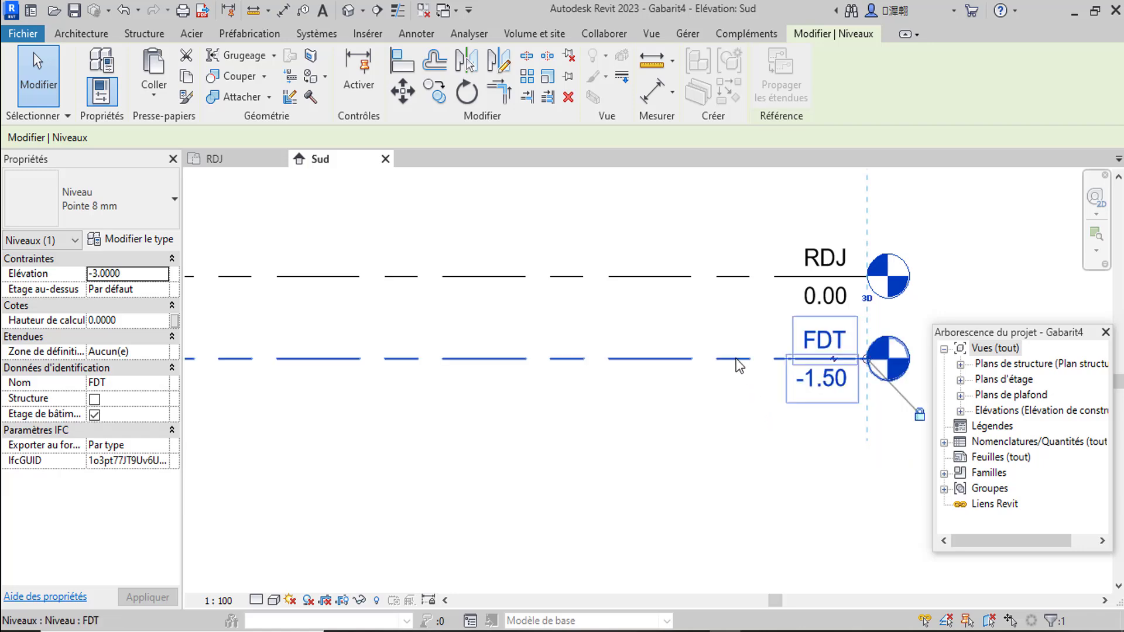
{"action": "left_click", "coordinate": [770, 346]}
Set the elevation of the Niveau 2 level to 3.2 m
{"action": "scroll", "coordinate": [813, 441], "scroll_direction": "down", "scroll_amount": 2}
{"action": "scroll", "coordinate": [812, 441], "scroll_direction": "down", "scroll_amount": 3}
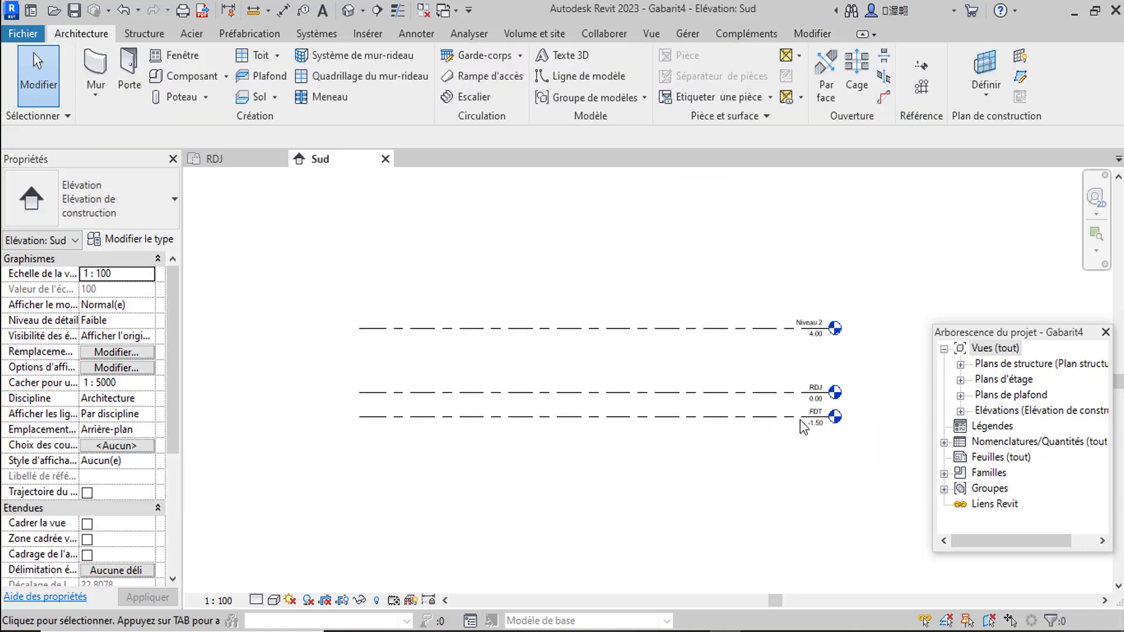
{"action": "scroll", "coordinate": [768, 352], "scroll_direction": "up", "scroll_amount": 2}
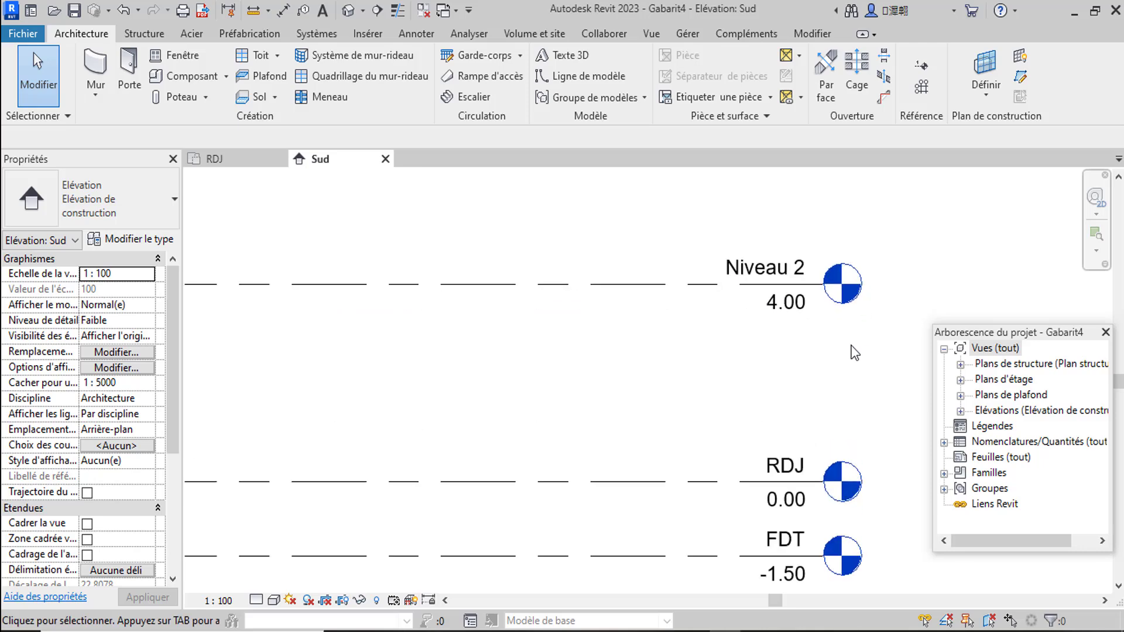
{"action": "scroll", "coordinate": [765, 311], "scroll_direction": "up", "scroll_amount": 2}
{"action": "left_click", "coordinate": [755, 298]}
{"action": "left_click", "coordinate": [754, 295]}
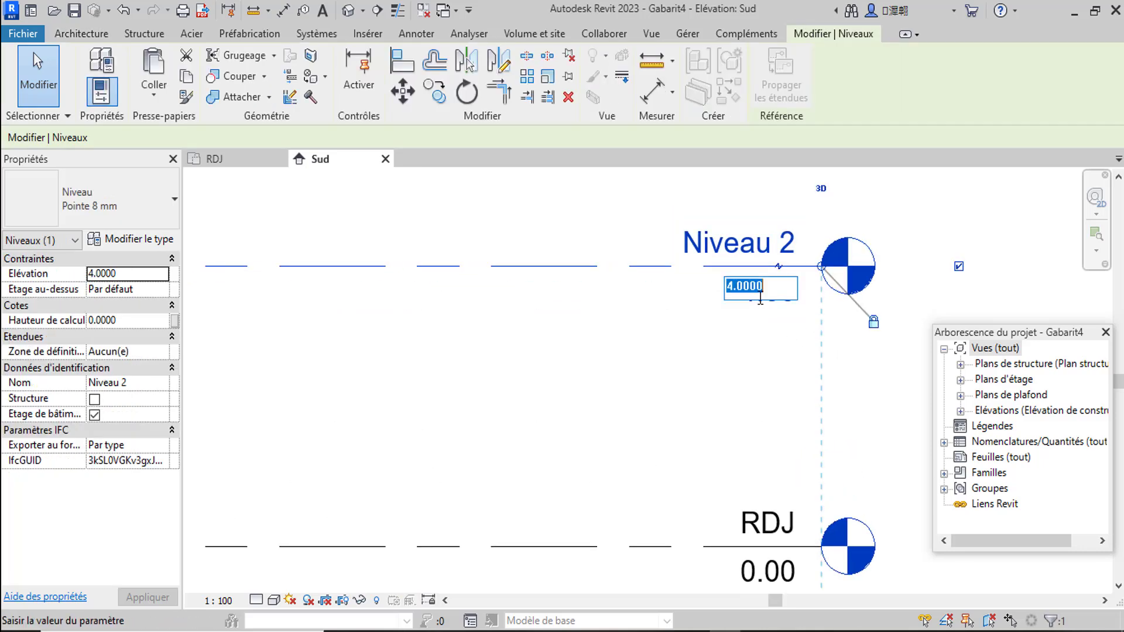
{"action": "type", "text": "3.2"}
{"action": "left_click", "coordinate": [754, 364]}
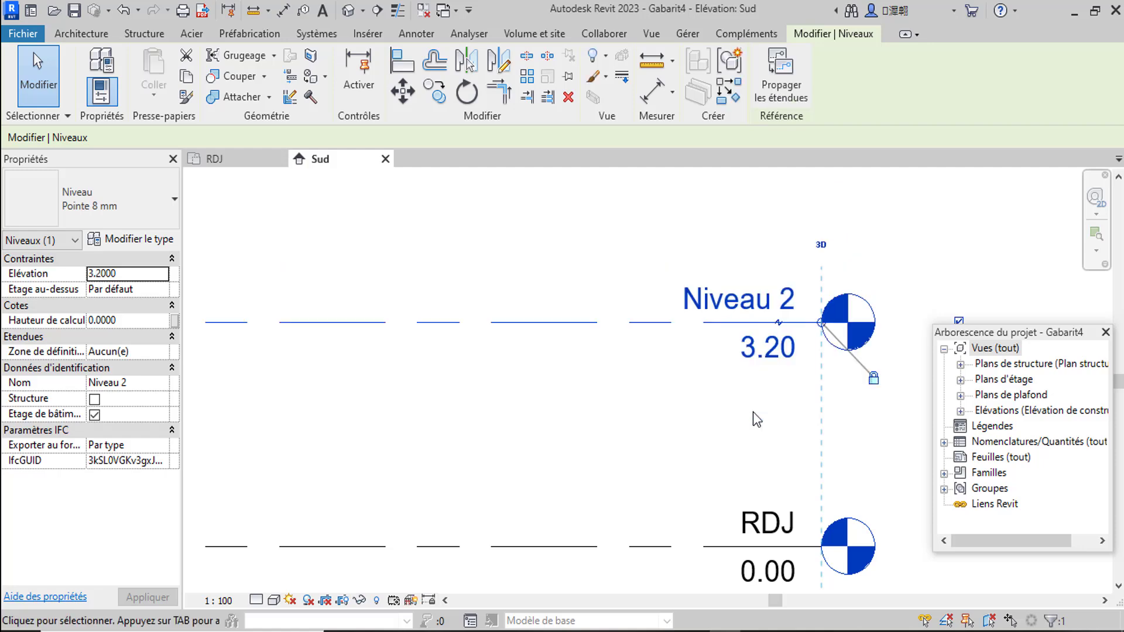
{"action": "left_click", "coordinate": [753, 412]}
Rename the Niveau 2 level to PLAFOND and apply the new name to its corresponding views
{"action": "scroll", "coordinate": [773, 389], "scroll_direction": "down", "scroll_amount": 3}
{"action": "scroll", "coordinate": [761, 328], "scroll_direction": "up", "scroll_amount": 2}
{"action": "left_click", "coordinate": [768, 337]}
{"action": "double_click", "coordinate": [770, 342]}
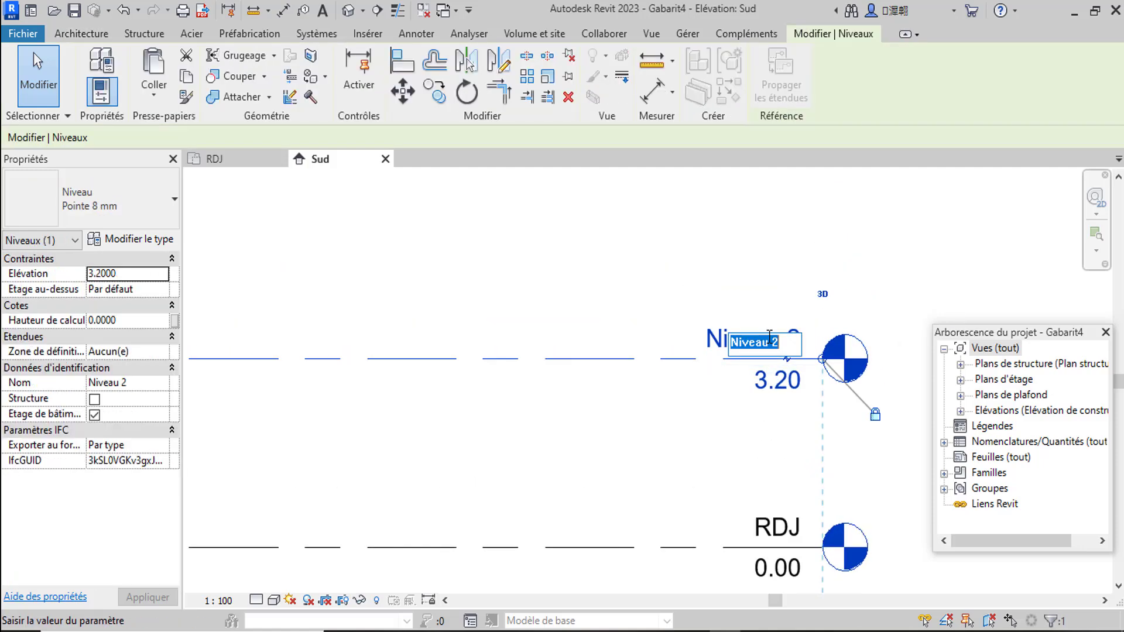
{"action": "type", "text": "PLAFOND"}
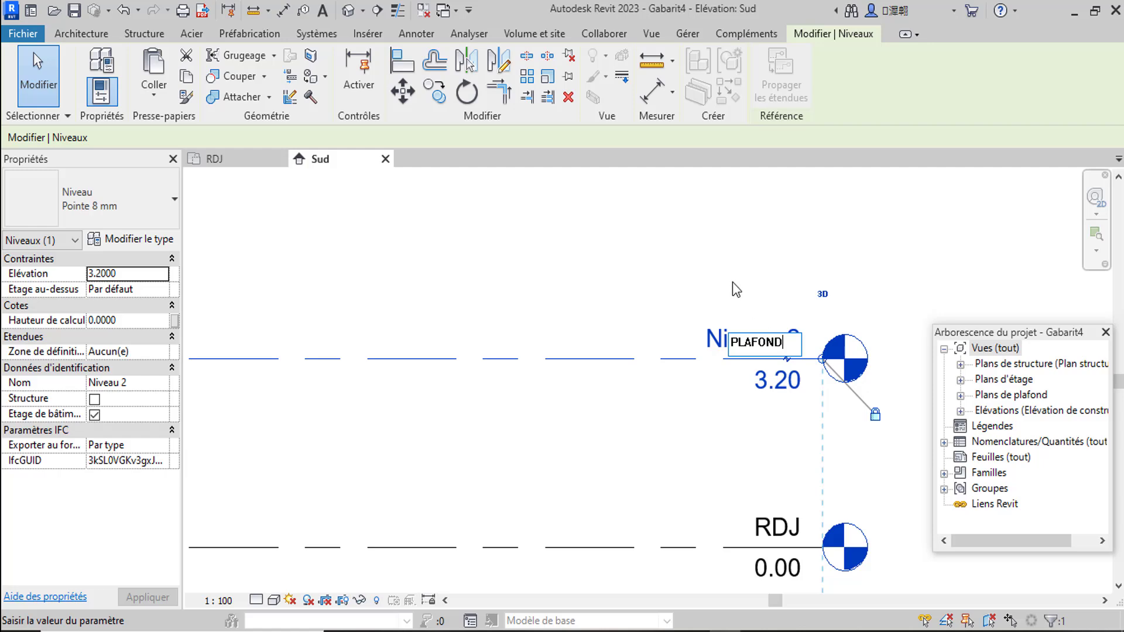
{"action": "key", "text": "Return"}
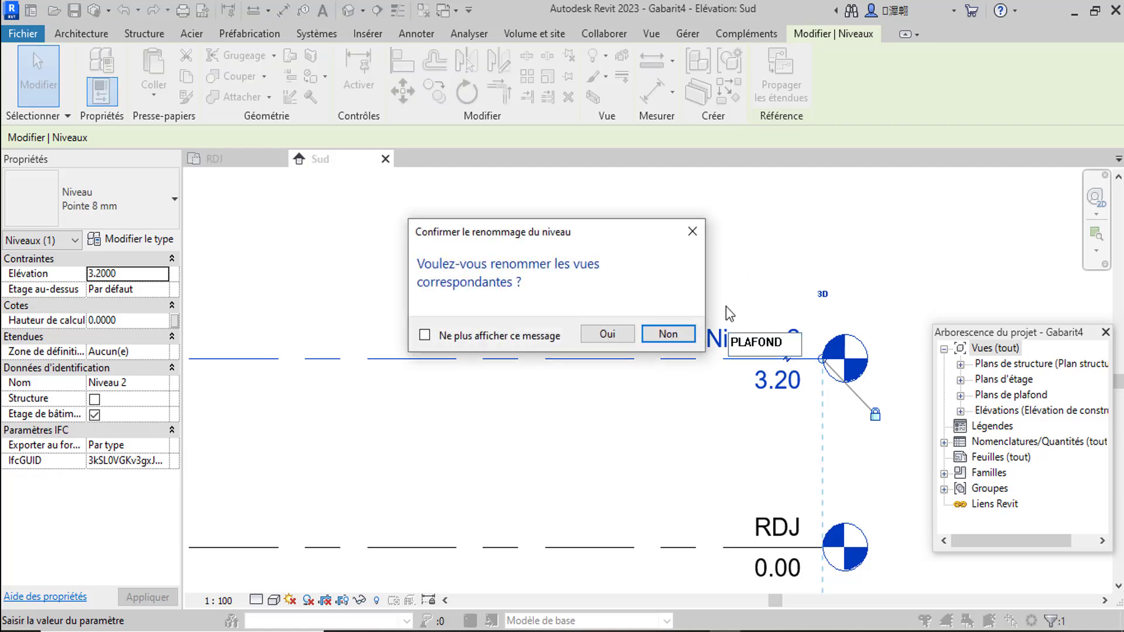
{"action": "left_click", "coordinate": [621, 332]}
{"action": "scroll", "coordinate": [722, 384], "scroll_direction": "down", "scroll_amount": 5}
{"action": "left_click", "coordinate": [810, 323]}
Draw a new level above PLAFOND at an elevation of about 5.60 m, ending in line with the other level heads
{"action": "scroll", "coordinate": [820, 386], "scroll_direction": "down", "scroll_amount": 1}
{"action": "scroll", "coordinate": [728, 381], "scroll_direction": "up", "scroll_amount": 2}
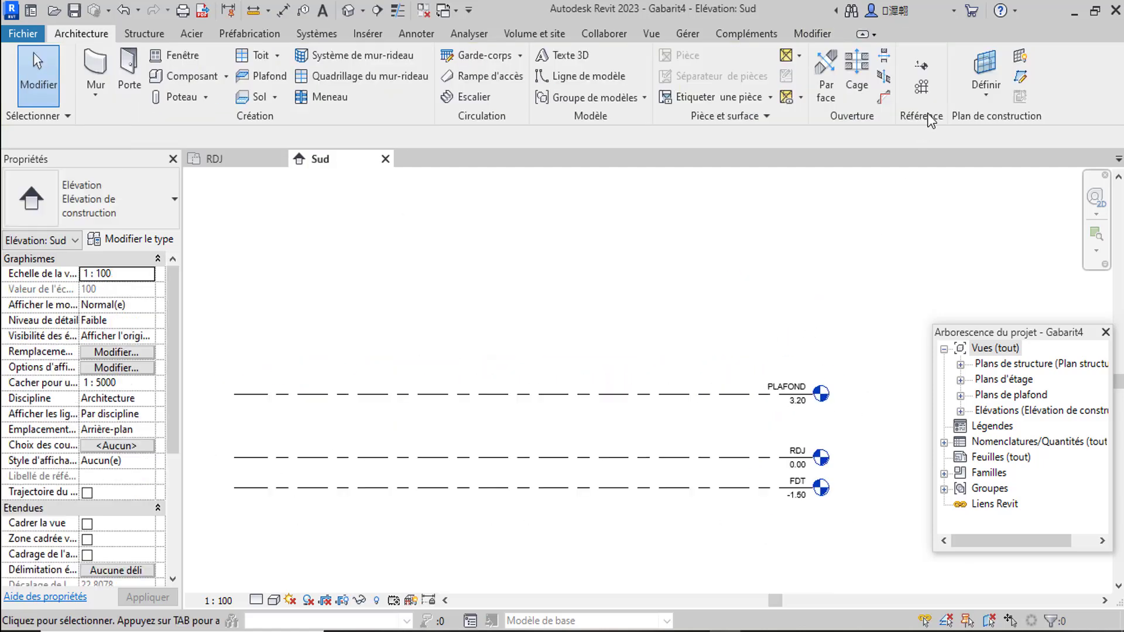
{"action": "left_click", "coordinate": [922, 69]}
{"action": "scroll", "coordinate": [418, 354], "scroll_direction": "down", "scroll_amount": 1}
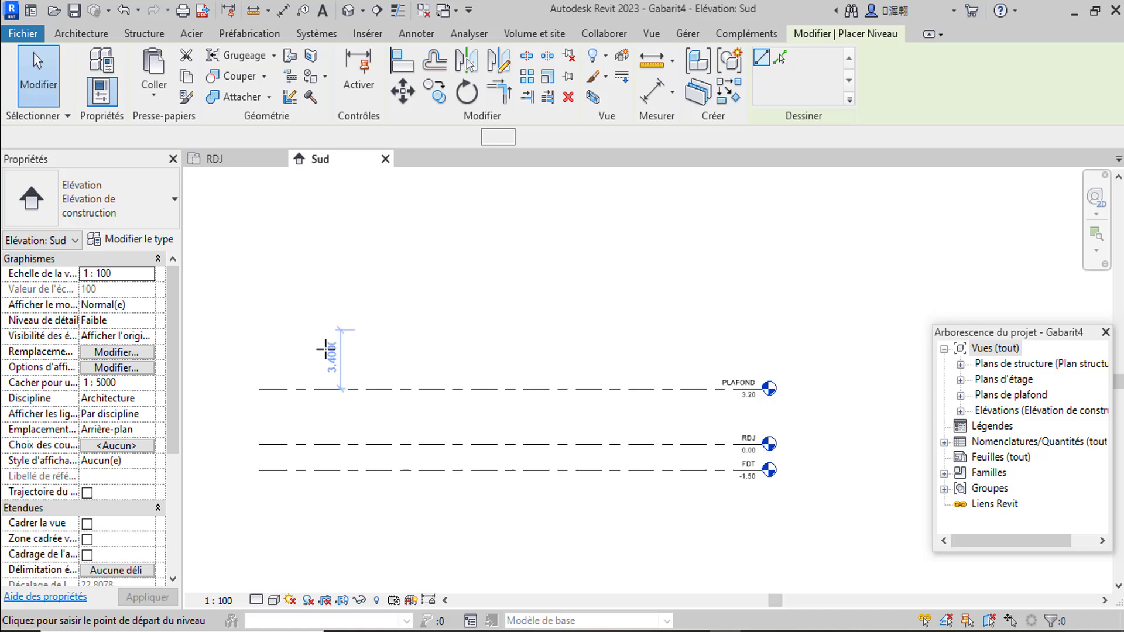
{"action": "left_click", "coordinate": [252, 348]}
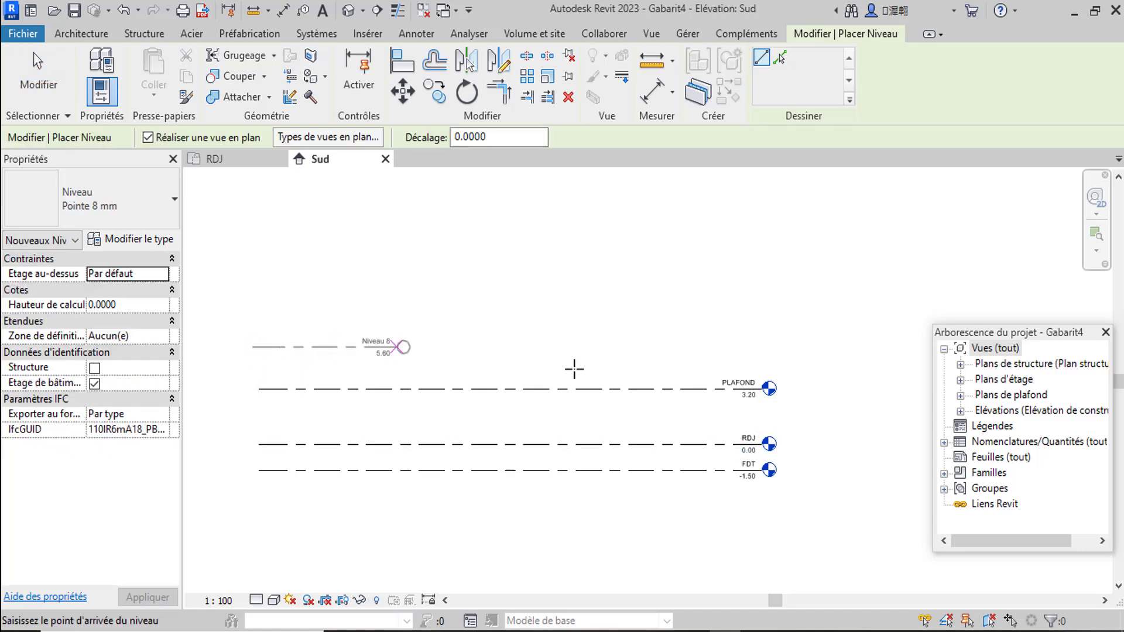
{"action": "left_click", "coordinate": [763, 366]}
{"action": "scroll", "coordinate": [766, 362], "scroll_direction": "up", "scroll_amount": 2}
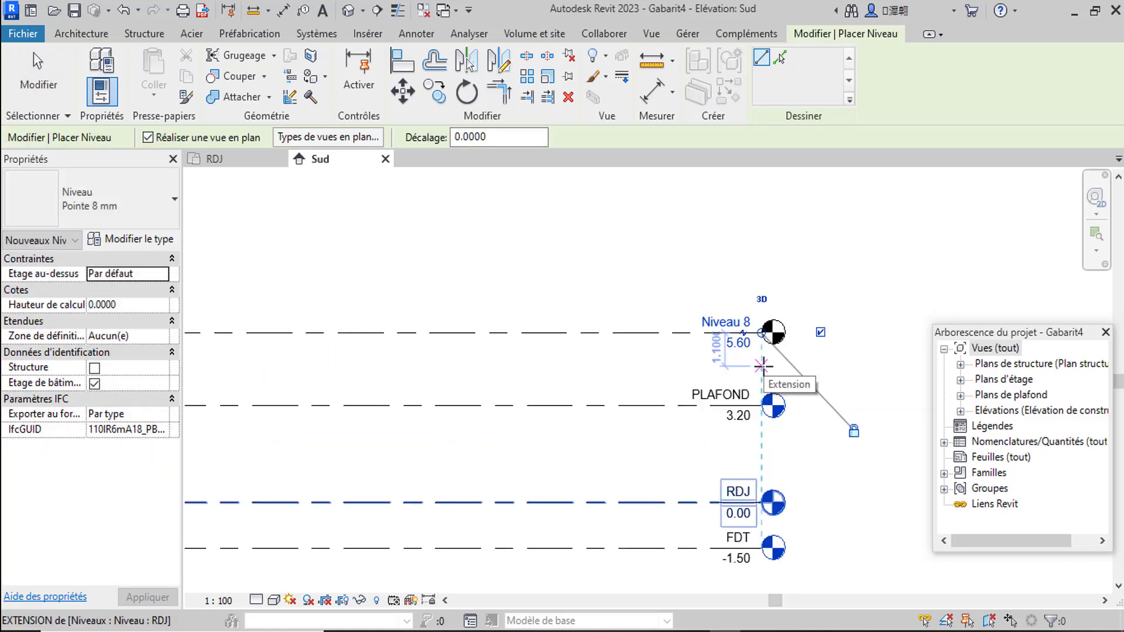
Rename the new level above PLAFOND to TOITURE and apply the new name to its corresponding views
{"action": "key", "text": "Escape"}
{"action": "key", "text": "Escape"}
{"action": "scroll", "coordinate": [749, 388], "scroll_direction": "up", "scroll_amount": 2}
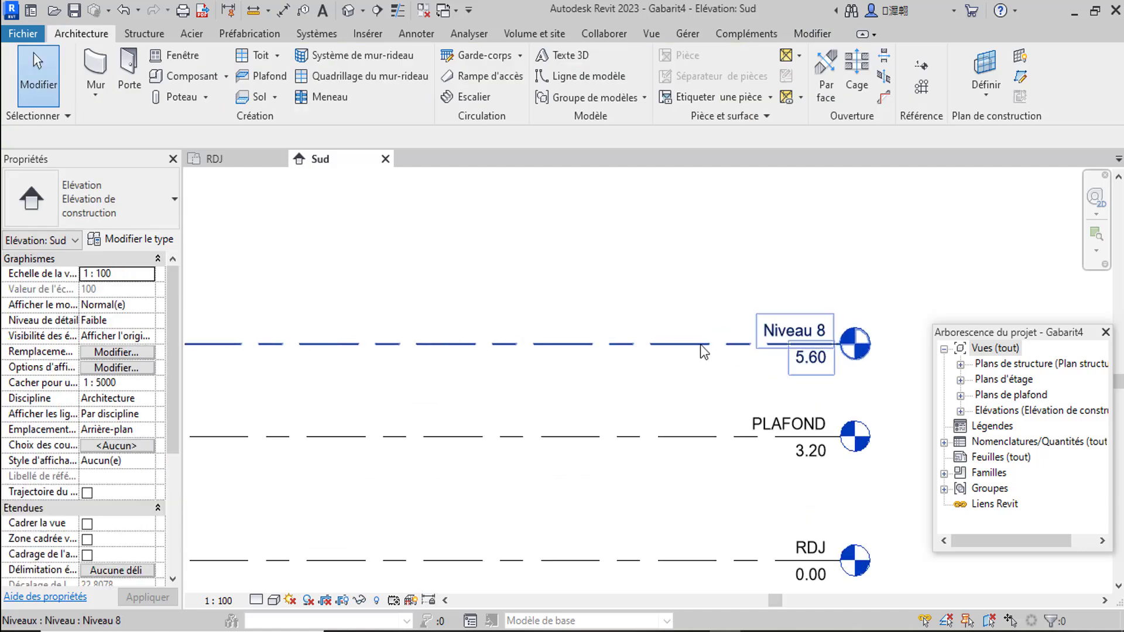
{"action": "left_click", "coordinate": [740, 340]}
{"action": "left_click", "coordinate": [809, 331]}
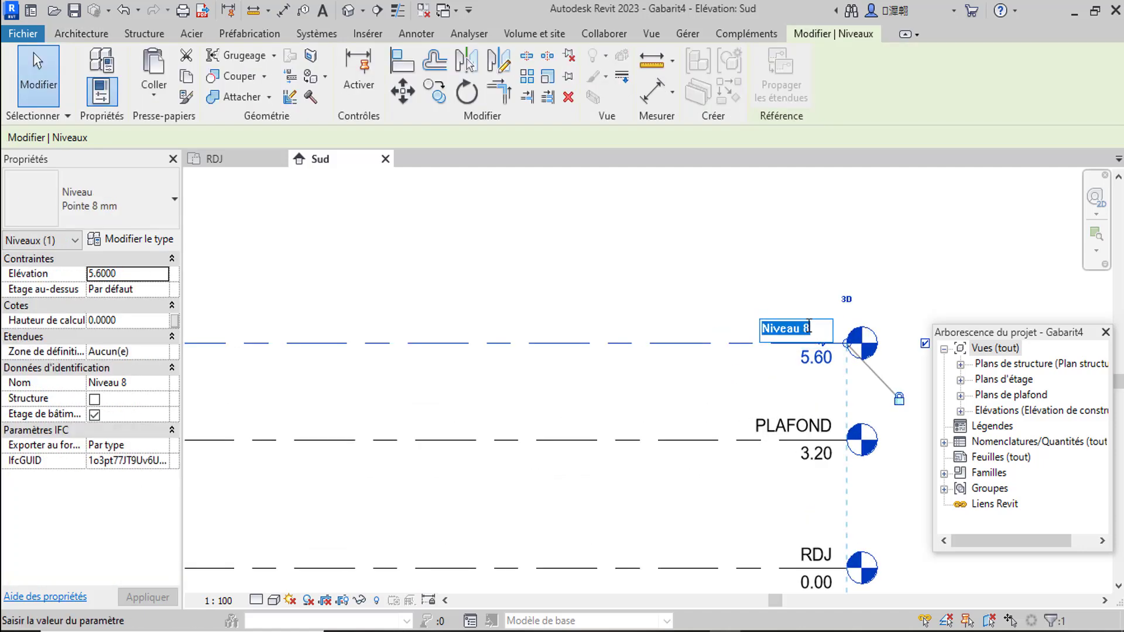
{"action": "type", "text": "TOITUR"}
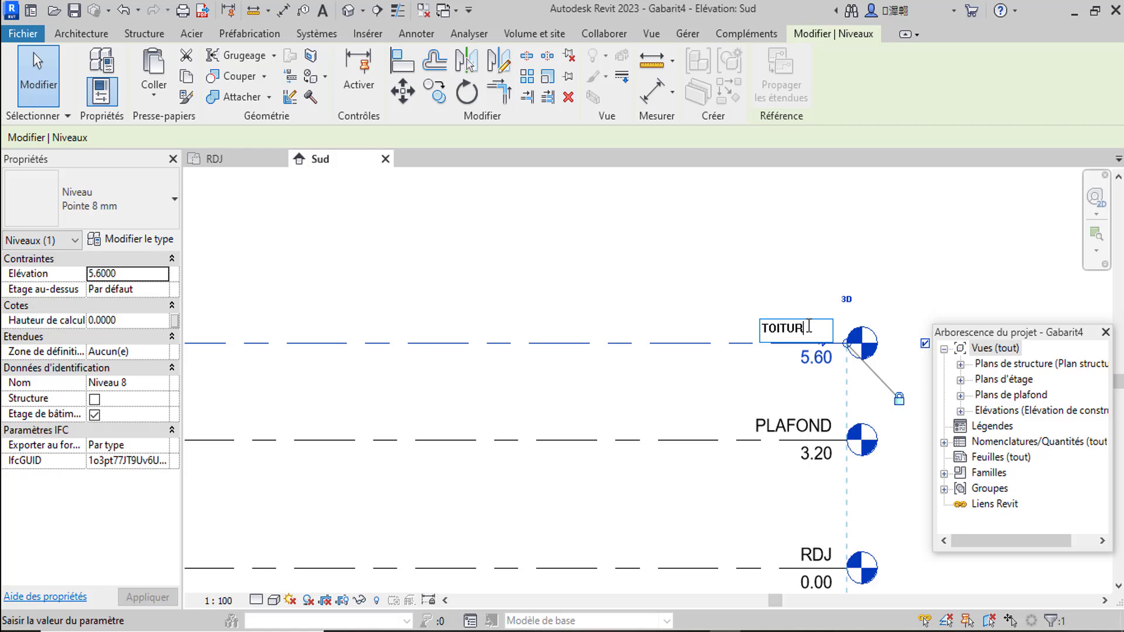
{"action": "type", "text": "E"}
{"action": "key", "text": "Return"}
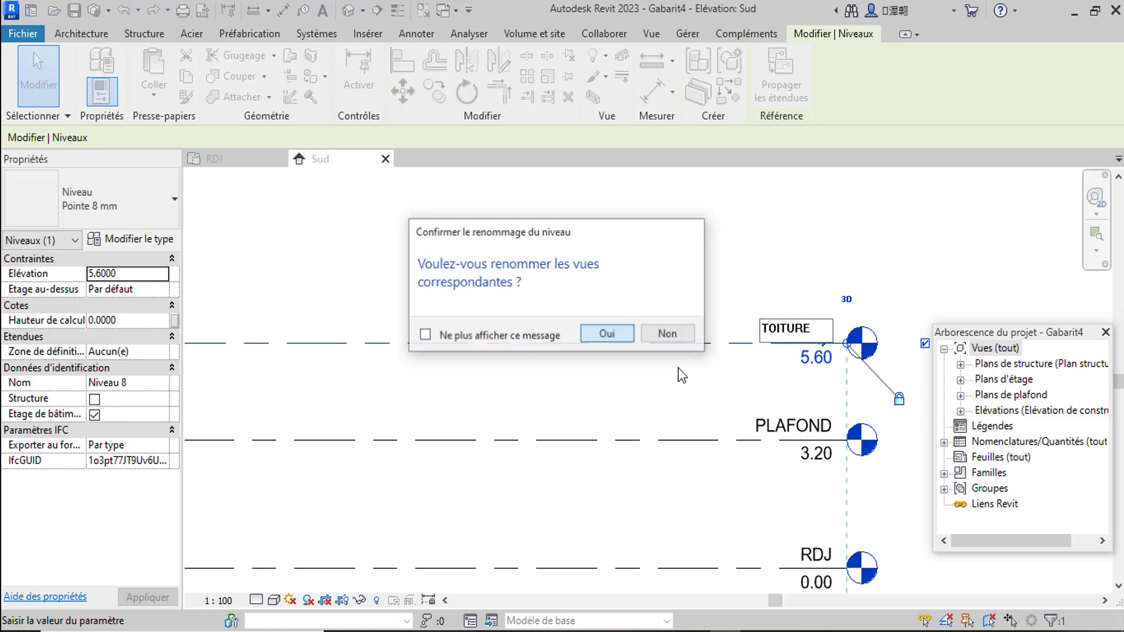
{"action": "key", "text": "Return"}
{"action": "left_click", "coordinate": [742, 393]}
Adjust the headless end of the TOITURE level line so it aligns with the ends of the other levels
{"action": "scroll", "coordinate": [826, 395], "scroll_direction": "down", "scroll_amount": 2}
{"action": "scroll", "coordinate": [763, 322], "scroll_direction": "down", "scroll_amount": 1}
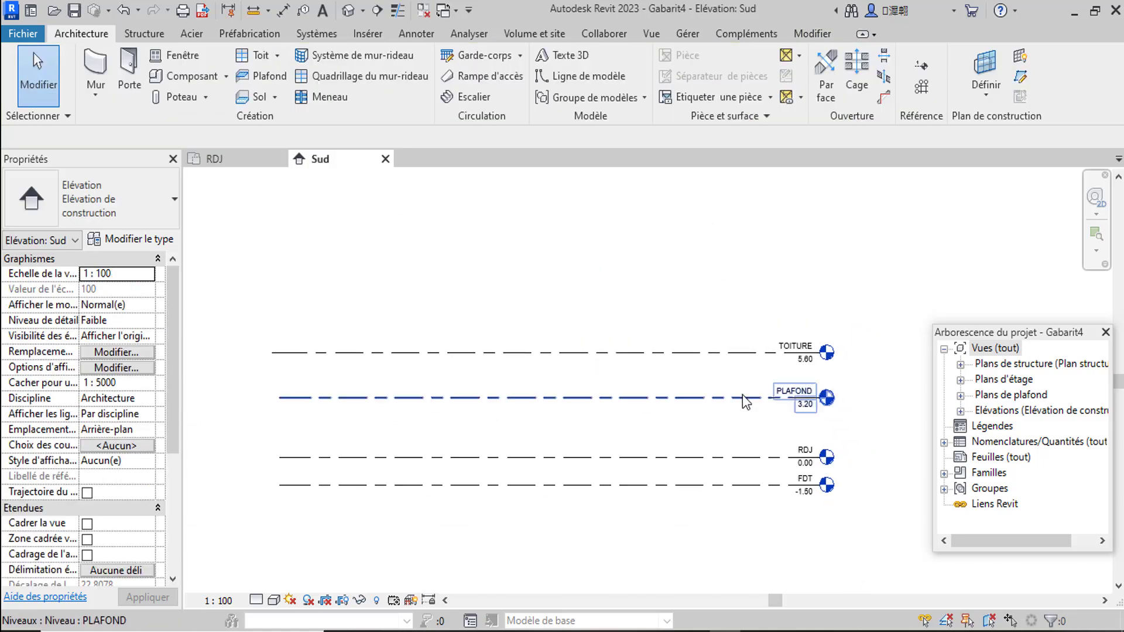
{"action": "scroll", "coordinate": [743, 395], "scroll_direction": "up", "scroll_amount": 2}
{"action": "scroll", "coordinate": [708, 322], "scroll_direction": "down", "scroll_amount": 2}
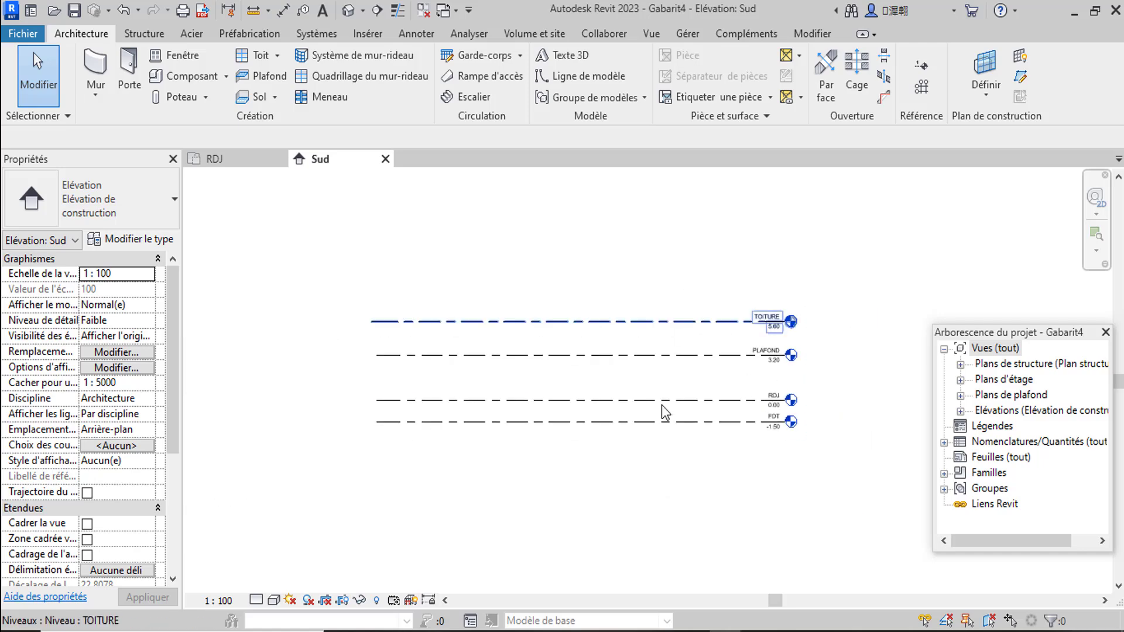
{"action": "scroll", "coordinate": [661, 406], "scroll_direction": "up", "scroll_amount": 1}
{"action": "scroll", "coordinate": [661, 383], "scroll_direction": "down", "scroll_amount": 1}
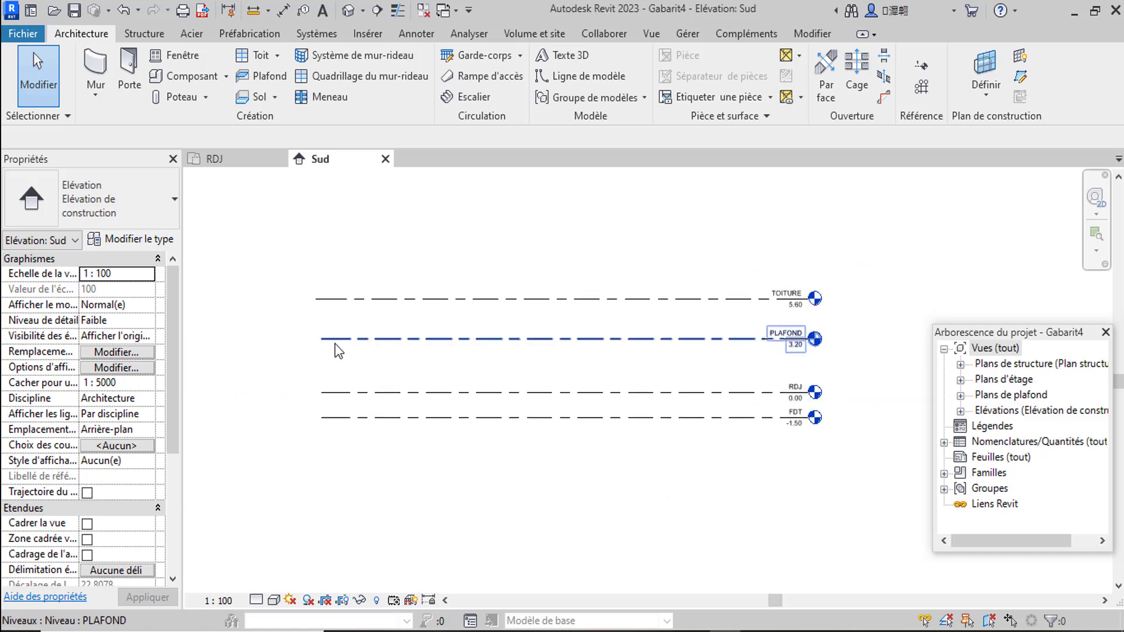
{"action": "left_click", "coordinate": [307, 299]}
{"action": "left_click_drag", "start_coordinate": [328, 298], "coordinate": [323, 299]}
{"action": "left_click", "coordinate": [462, 271]}
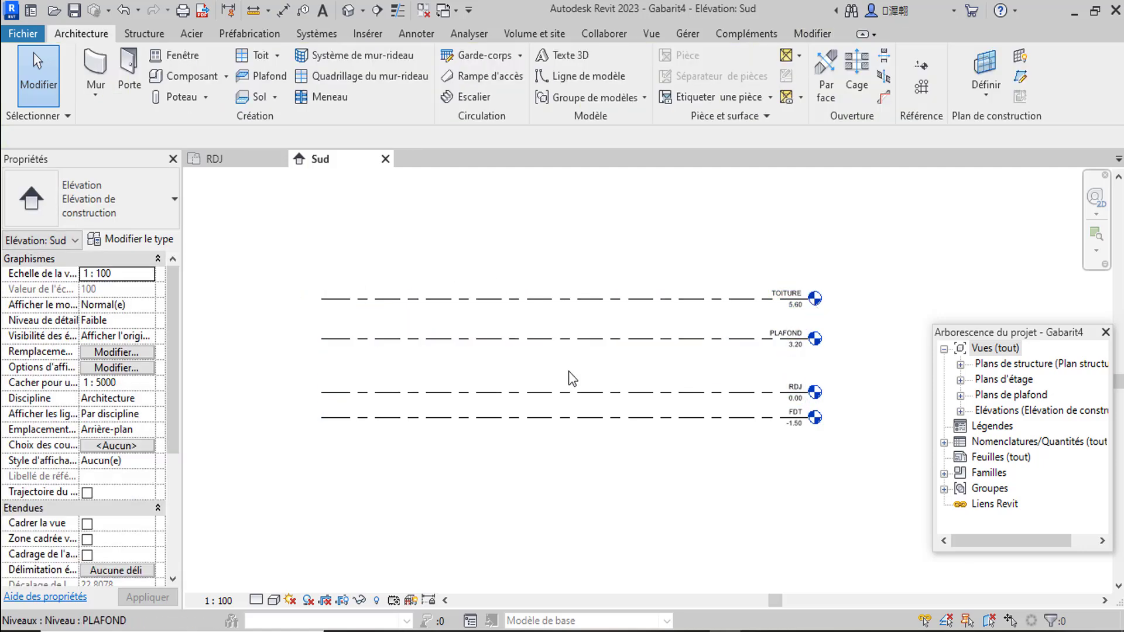
Open the RDJ floor plan view with all four elevation markers in sight
{"action": "scroll", "coordinate": [610, 384], "scroll_direction": "up", "scroll_amount": 2}
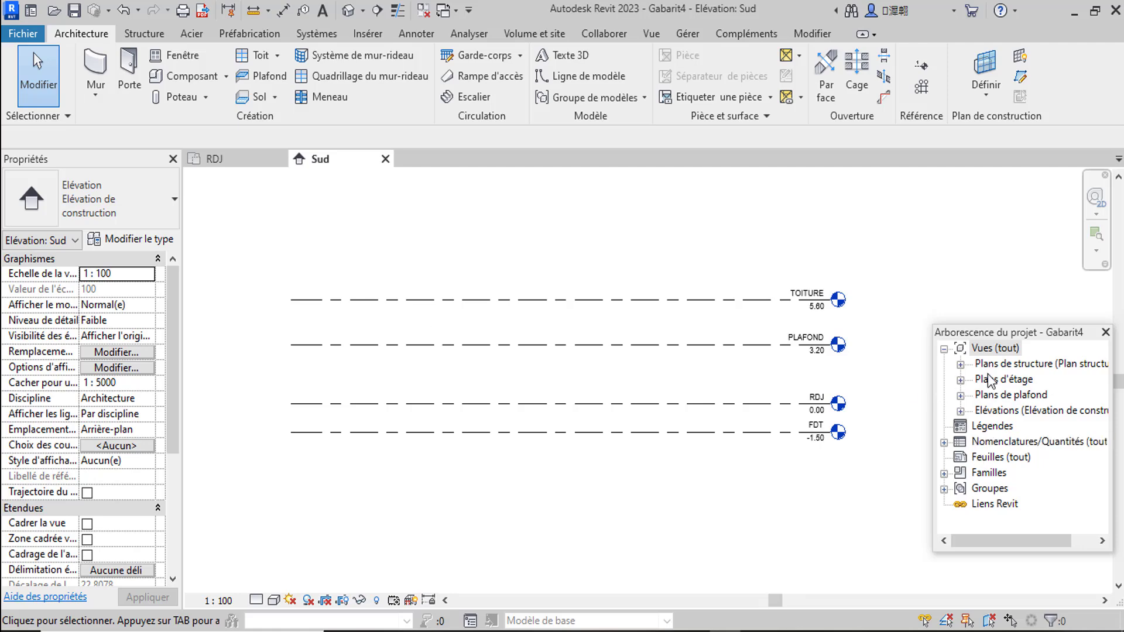
{"action": "left_click", "coordinate": [960, 380]}
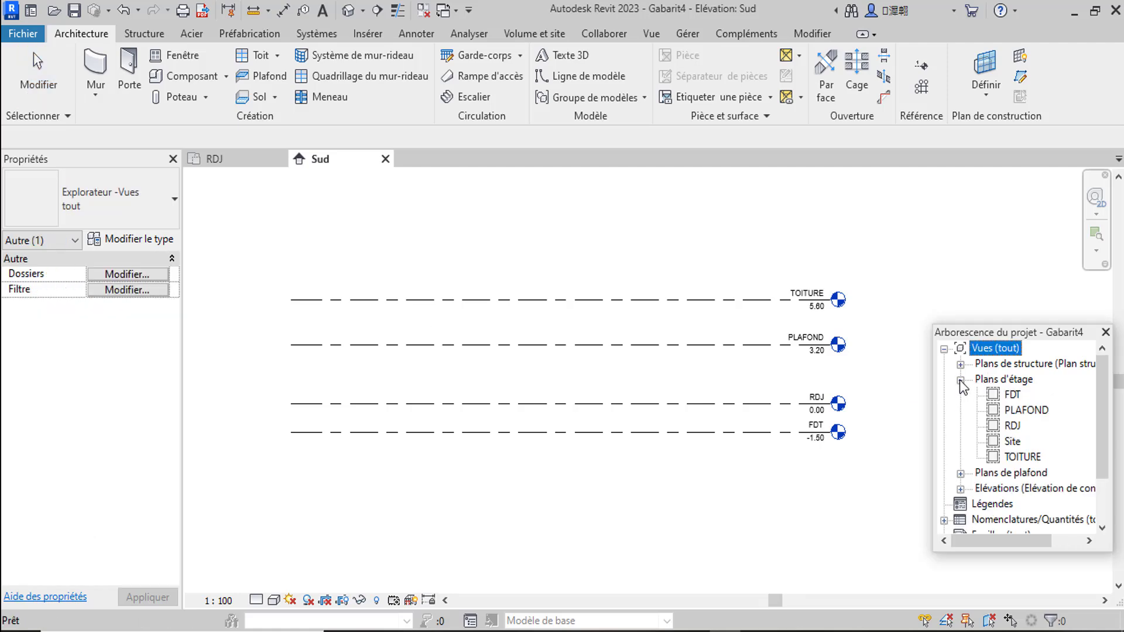
{"action": "double_click", "coordinate": [1013, 426]}
{"action": "scroll", "coordinate": [546, 440], "scroll_direction": "down", "scroll_amount": 4}
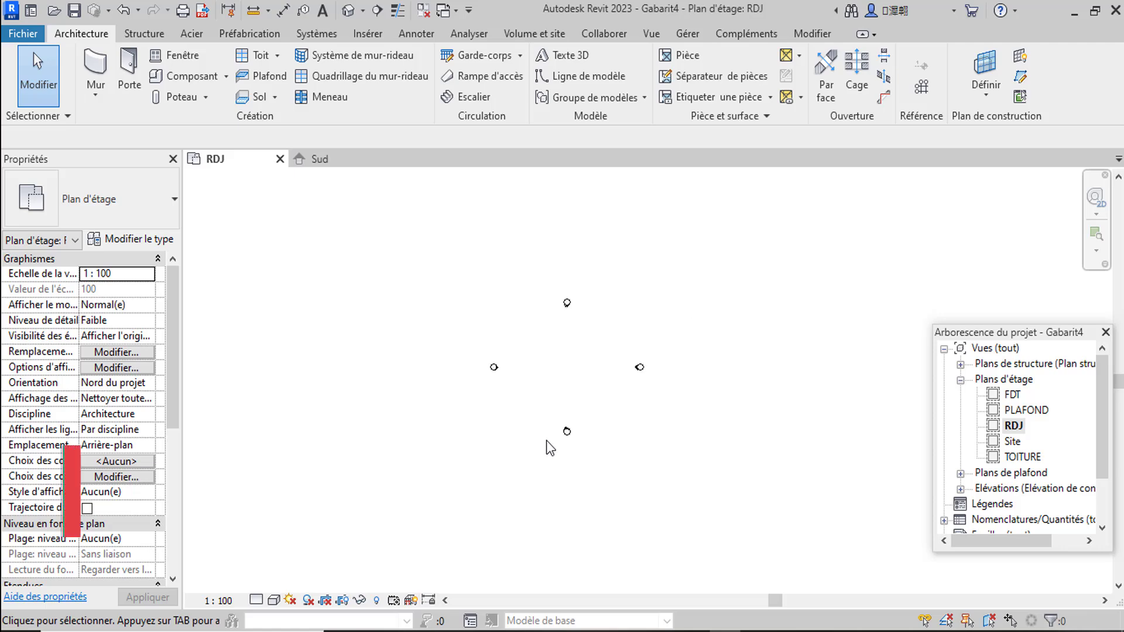
{"action": "scroll", "coordinate": [555, 409], "scroll_direction": "up", "scroll_amount": 3}
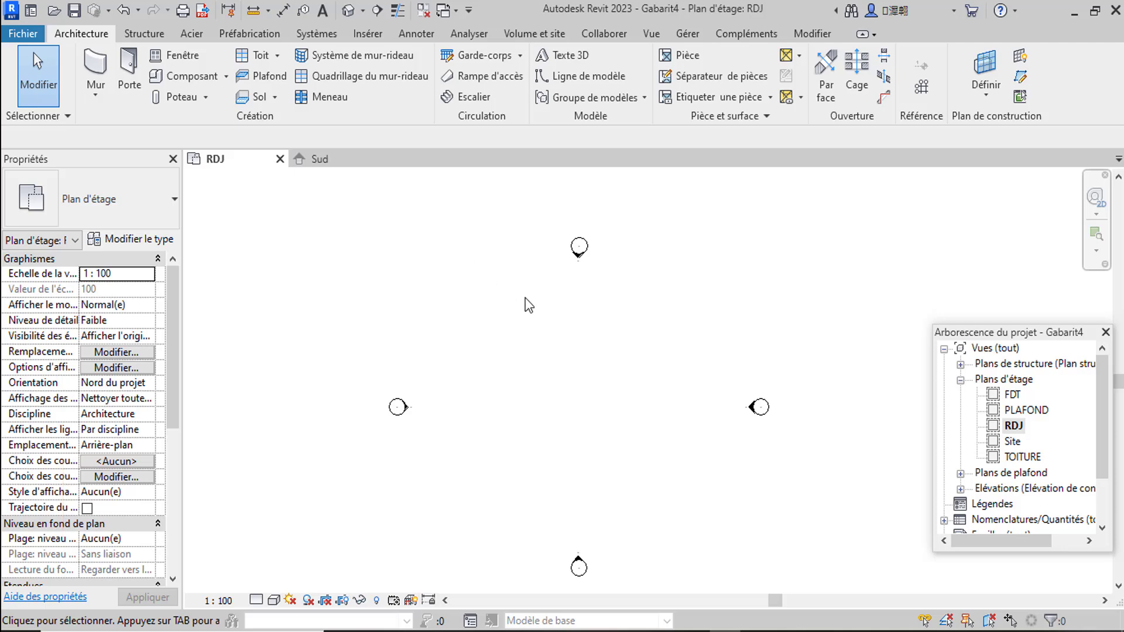
Save the file as a template named "Gabarit4 ALPHA" in the Téléchargements folder
{"action": "left_click", "coordinate": [13, 33]}
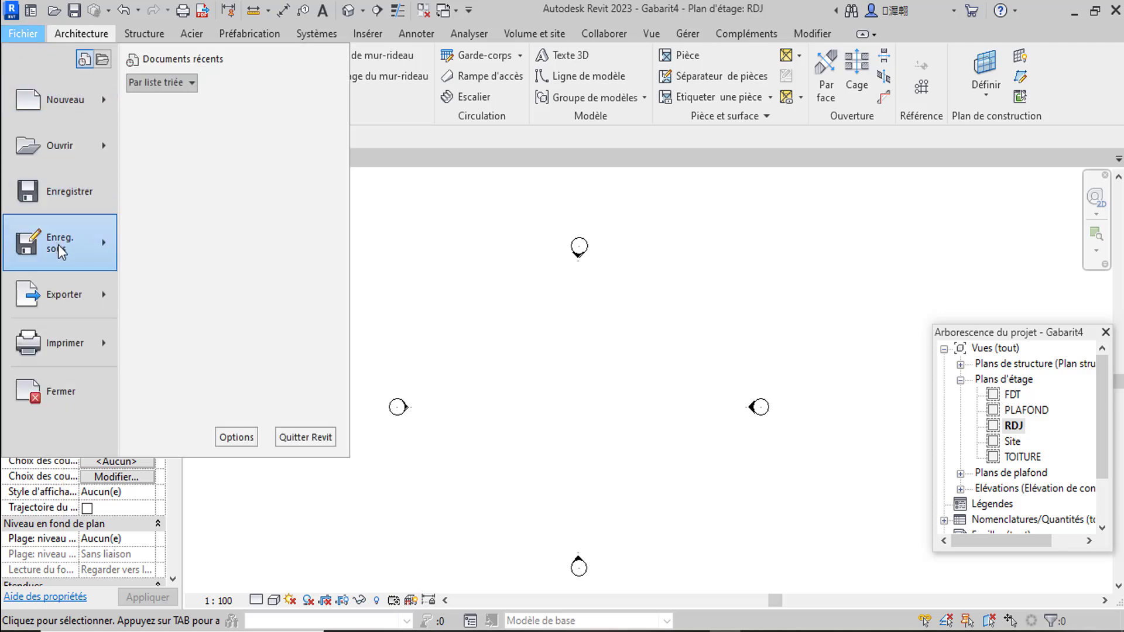
{"action": "mouse_move", "coordinate": [64, 247]}
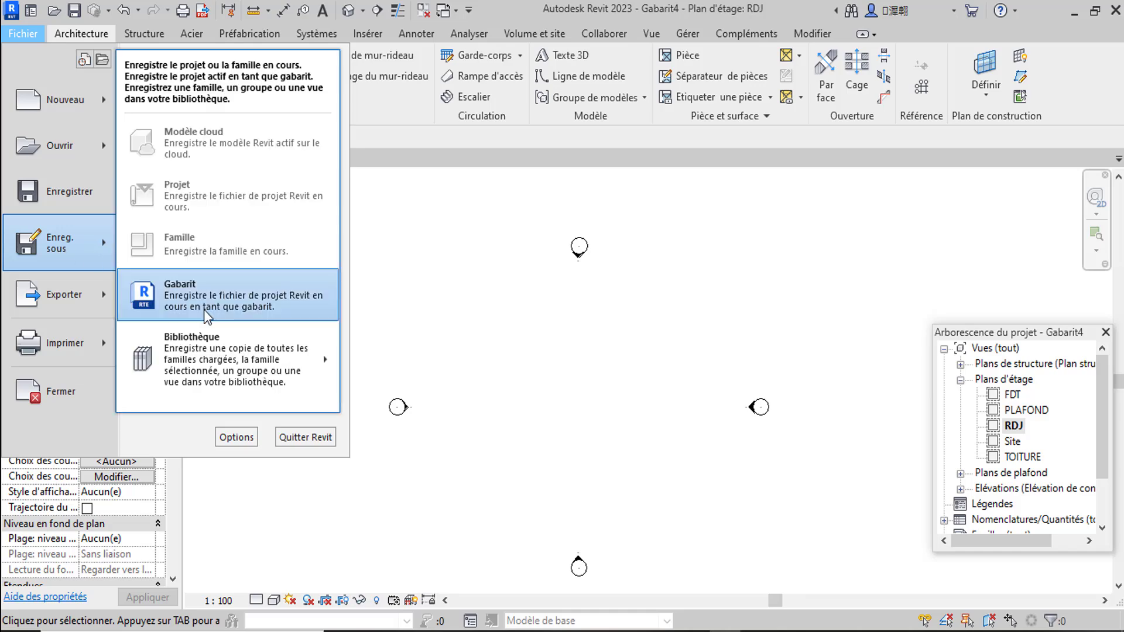
{"action": "left_click", "coordinate": [212, 298]}
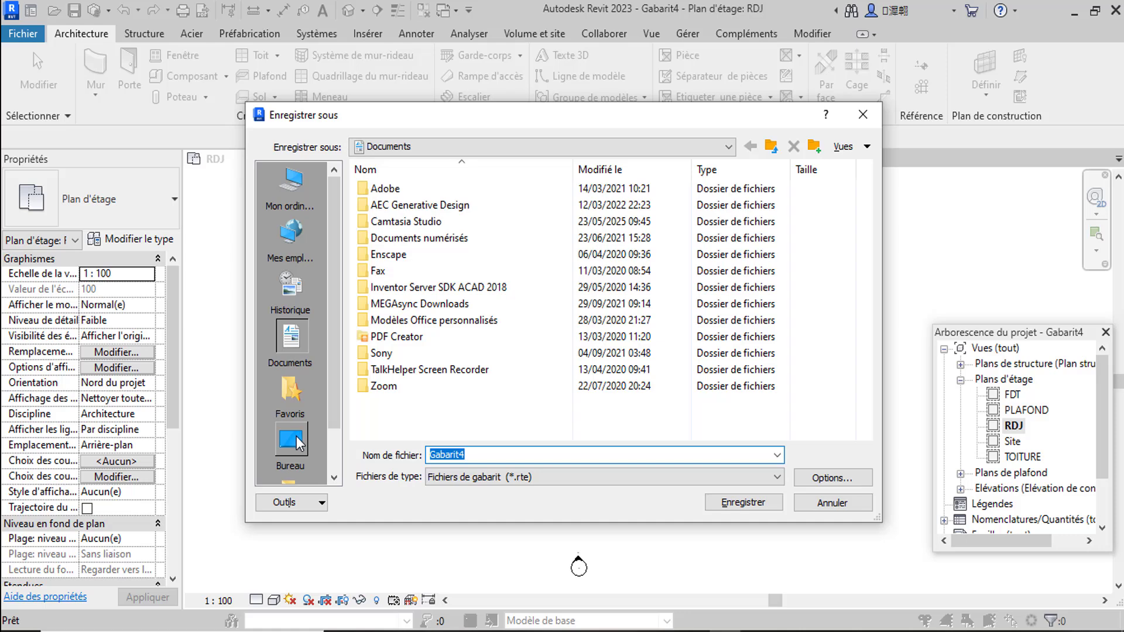
{"action": "left_click", "coordinate": [292, 439]}
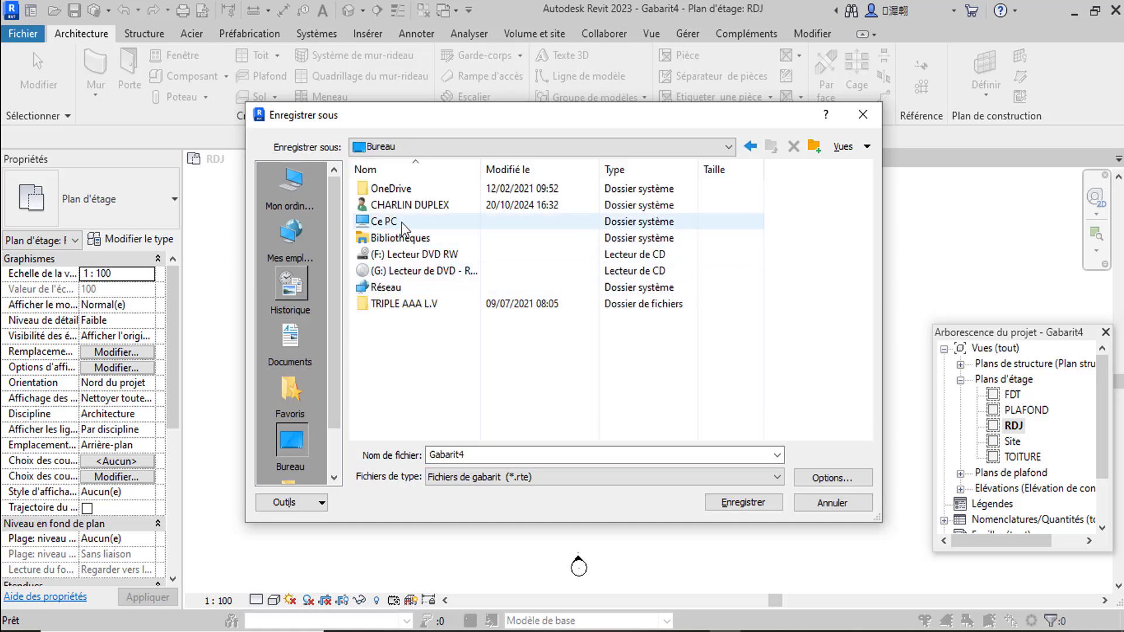
{"action": "left_click", "coordinate": [283, 192]}
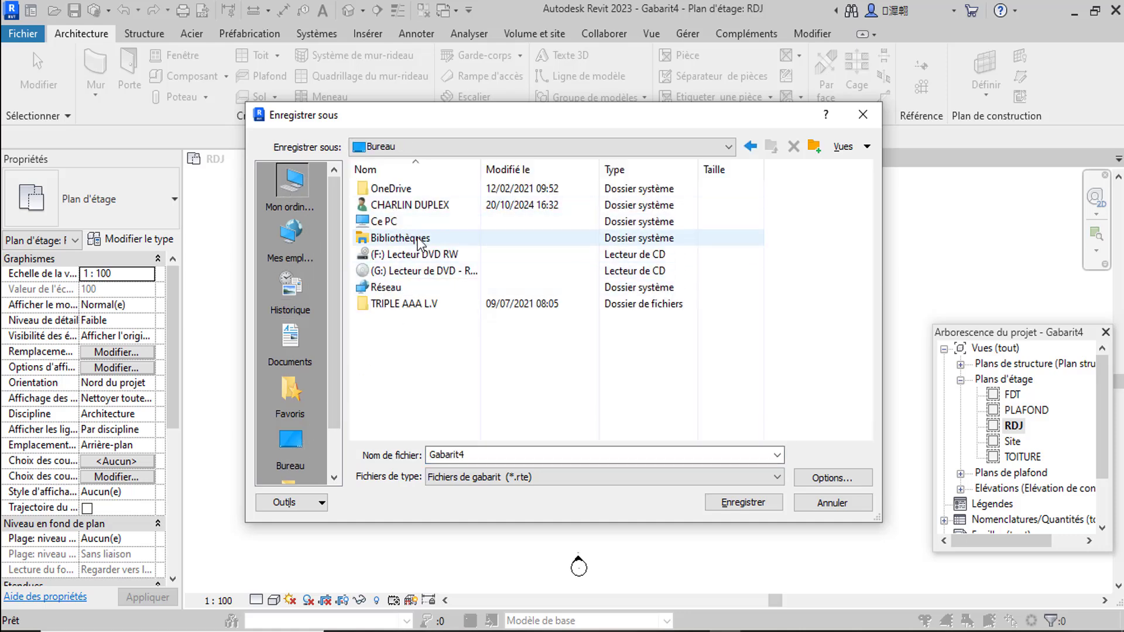
{"action": "double_click", "coordinate": [410, 293]}
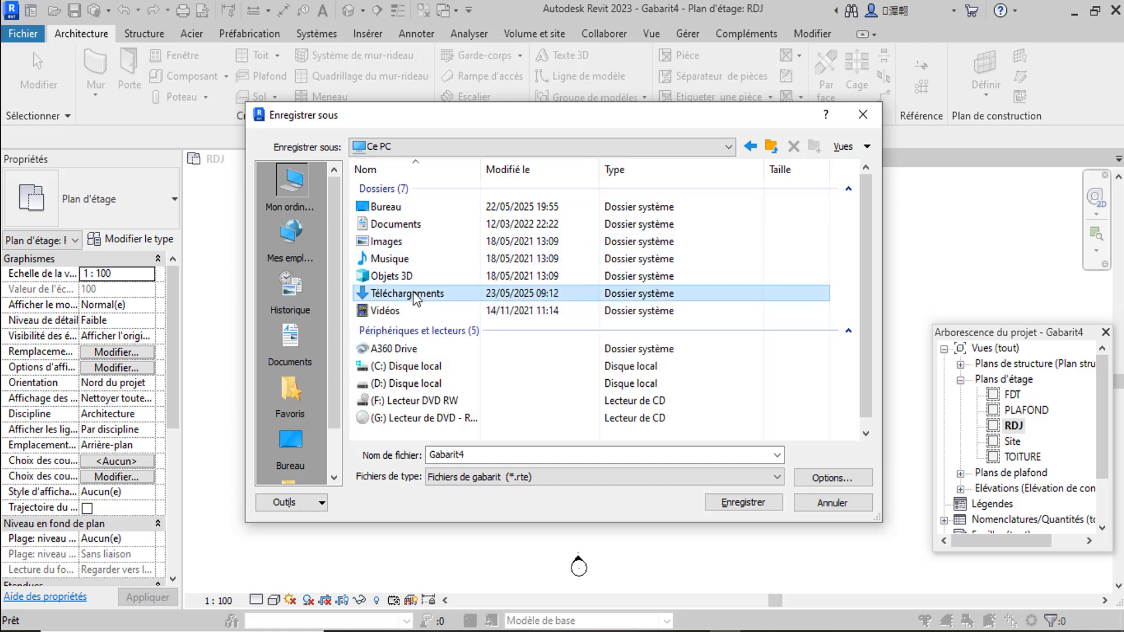
{"action": "left_click", "coordinate": [484, 454]}
{"action": "left_click", "coordinate": [483, 454]}
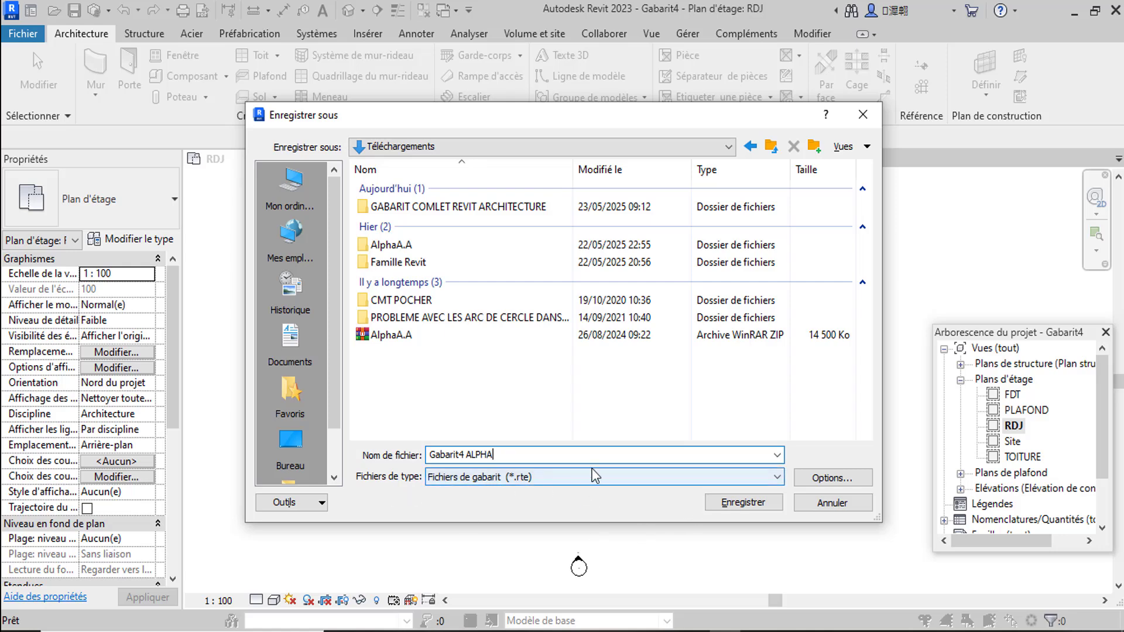
{"action": "left_click", "coordinate": [732, 505]}
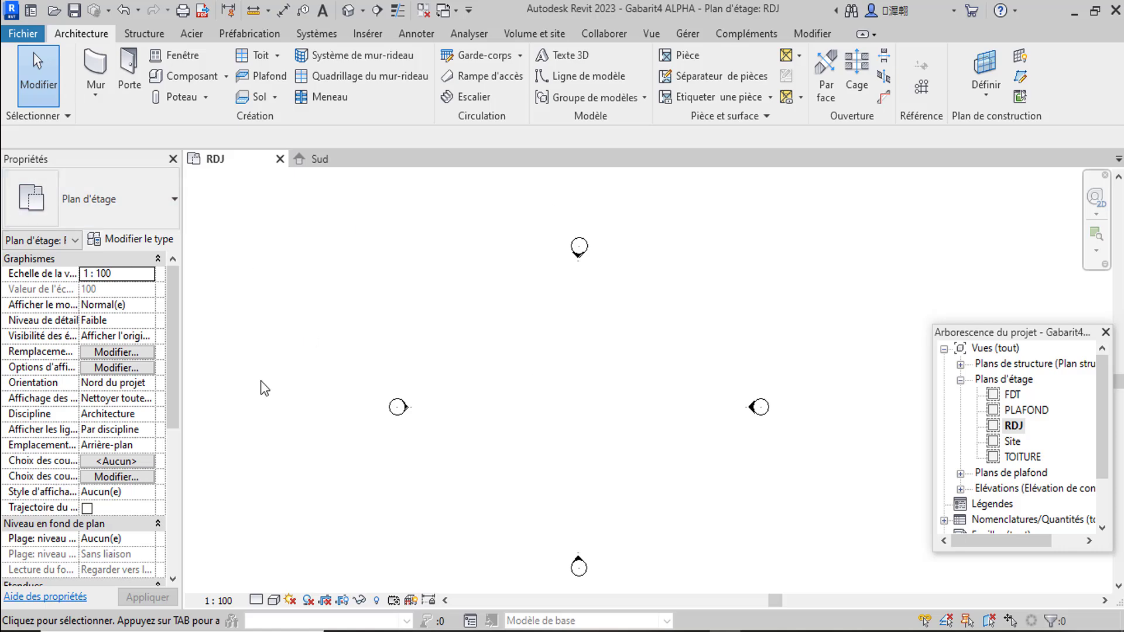
Close the Gabarit4 ALPHA template file
{"action": "scroll", "coordinate": [445, 411], "scroll_direction": "down", "scroll_amount": 1}
{"action": "scroll", "coordinate": [445, 411], "scroll_direction": "up", "scroll_amount": 3}
{"action": "scroll", "coordinate": [437, 394], "scroll_direction": "down", "scroll_amount": 2}
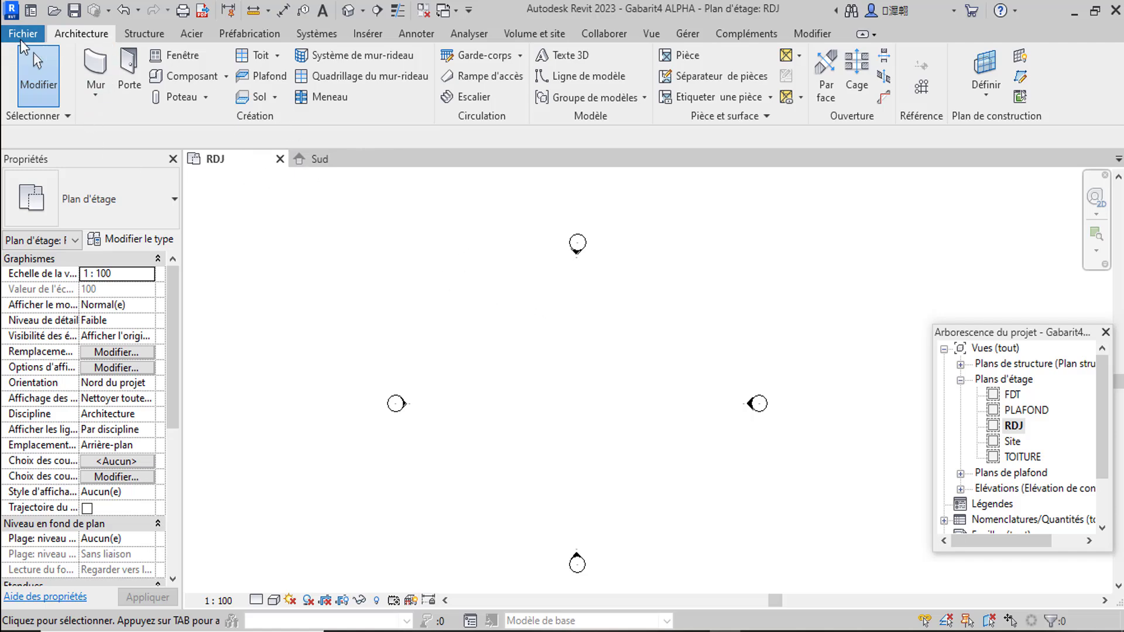
{"action": "left_click", "coordinate": [22, 34]}
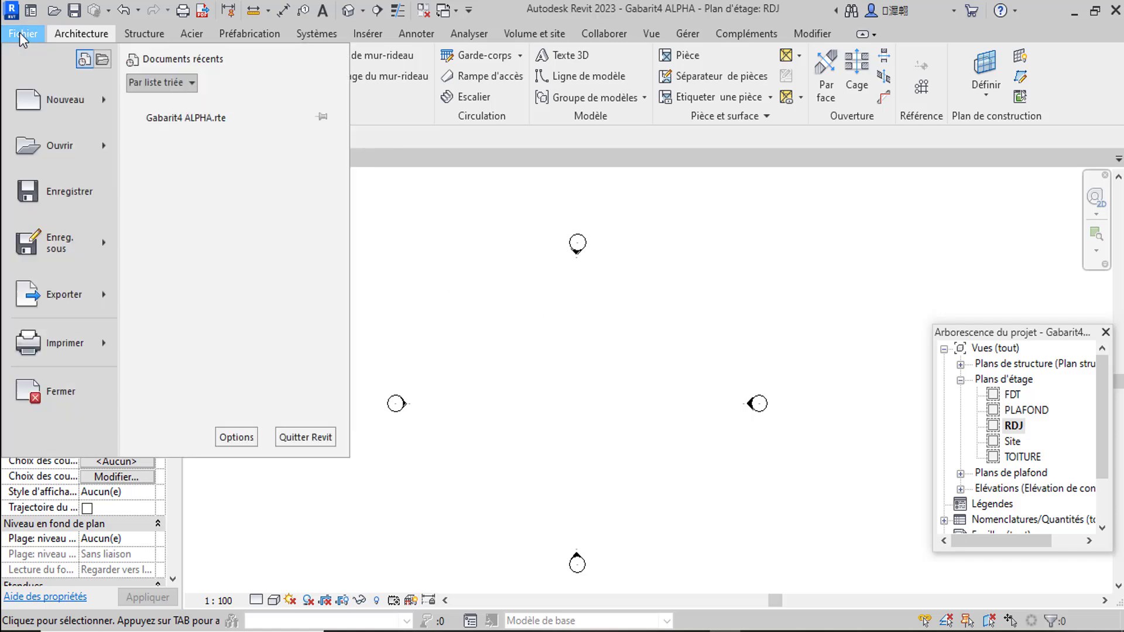
{"action": "left_click", "coordinate": [77, 389]}
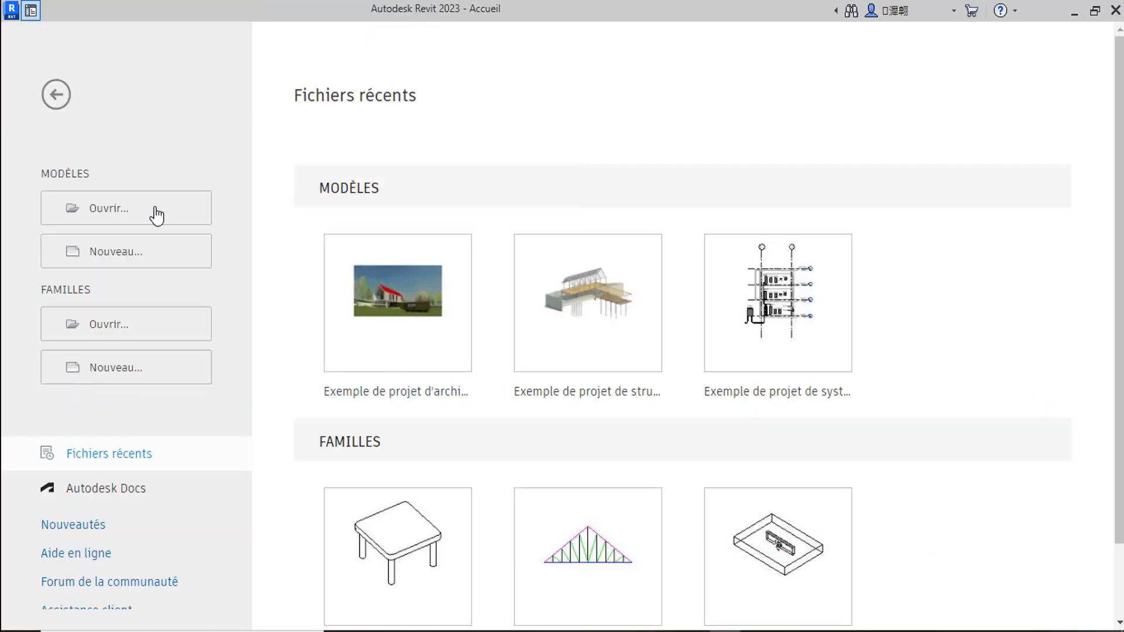
Create a new project template based on the Gabarit4 ALPHA template file from the Téléchargements folder
{"action": "left_click", "coordinate": [162, 259]}
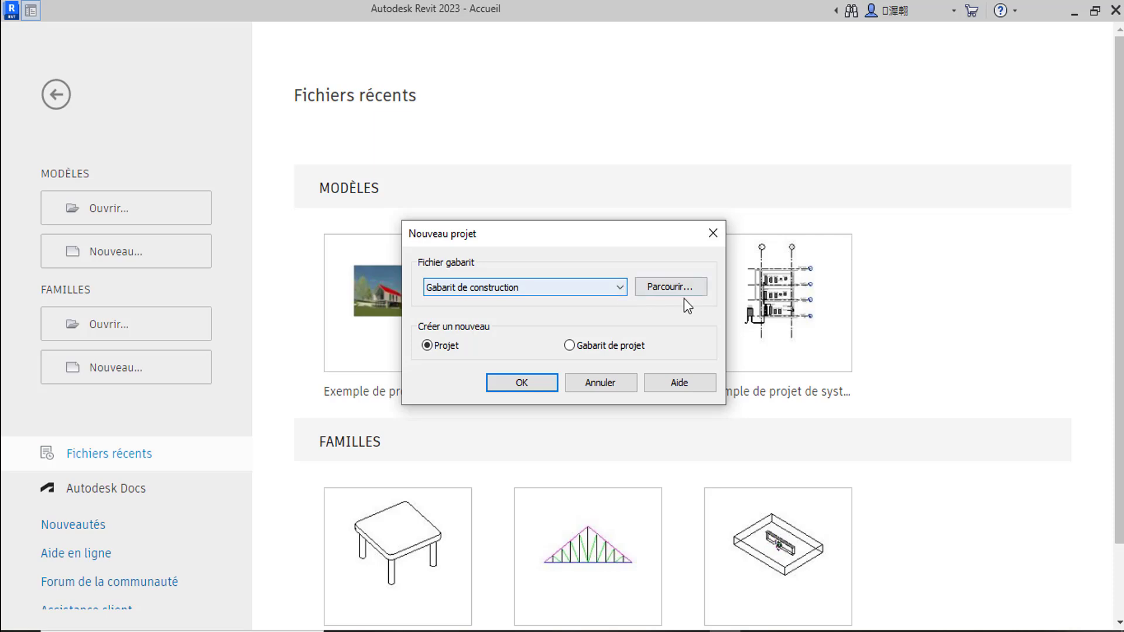
{"action": "left_click", "coordinate": [663, 286]}
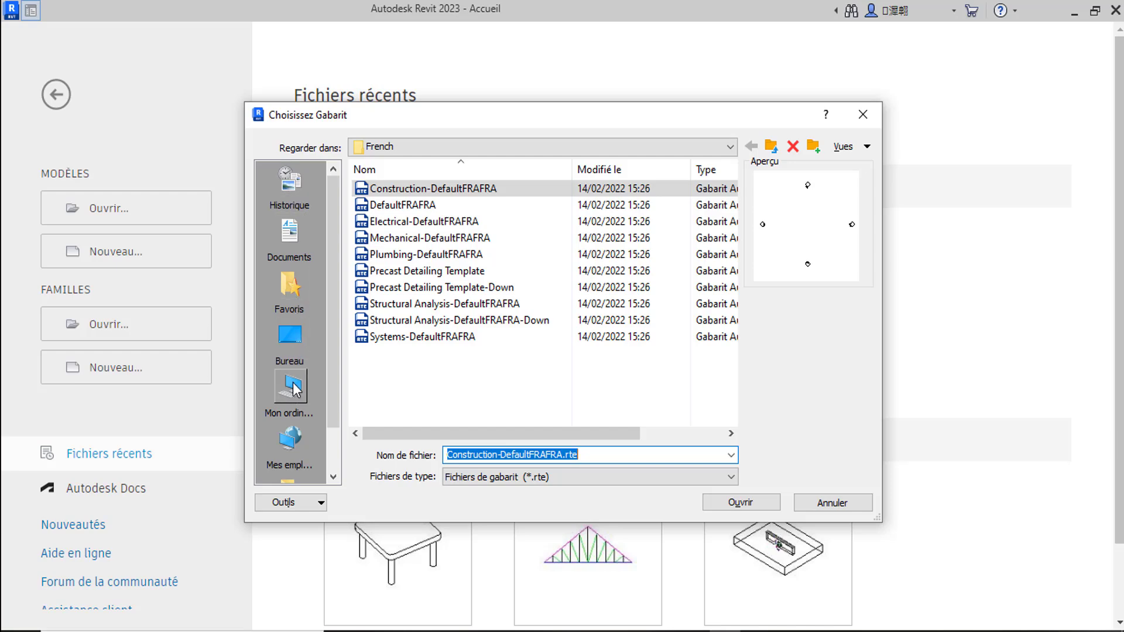
{"action": "left_click", "coordinate": [291, 334]}
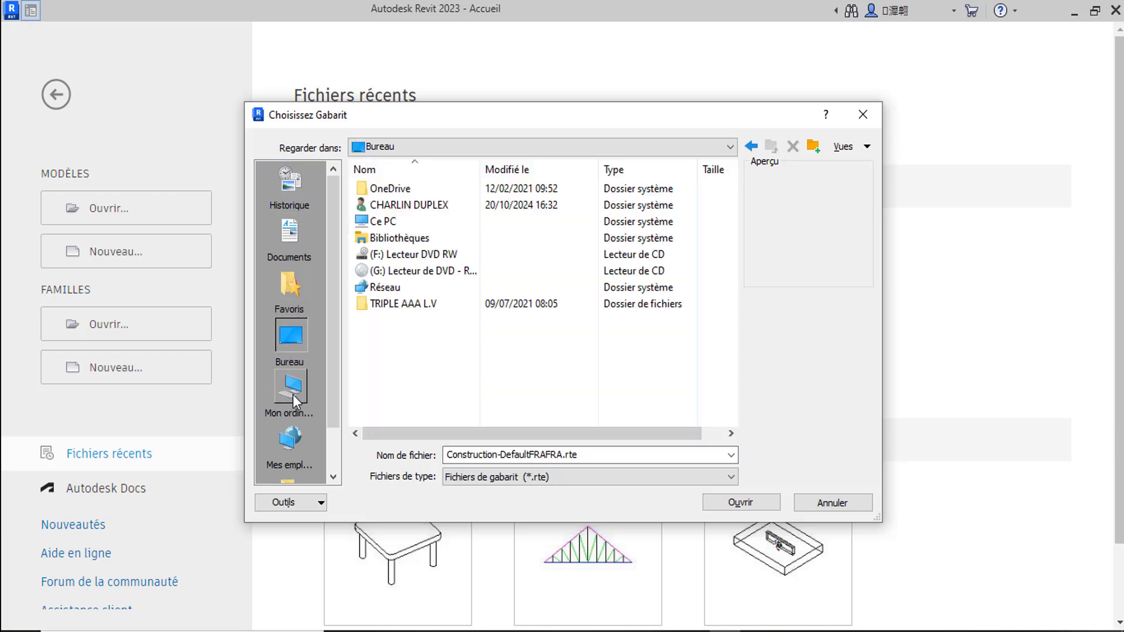
{"action": "left_click", "coordinate": [292, 389]}
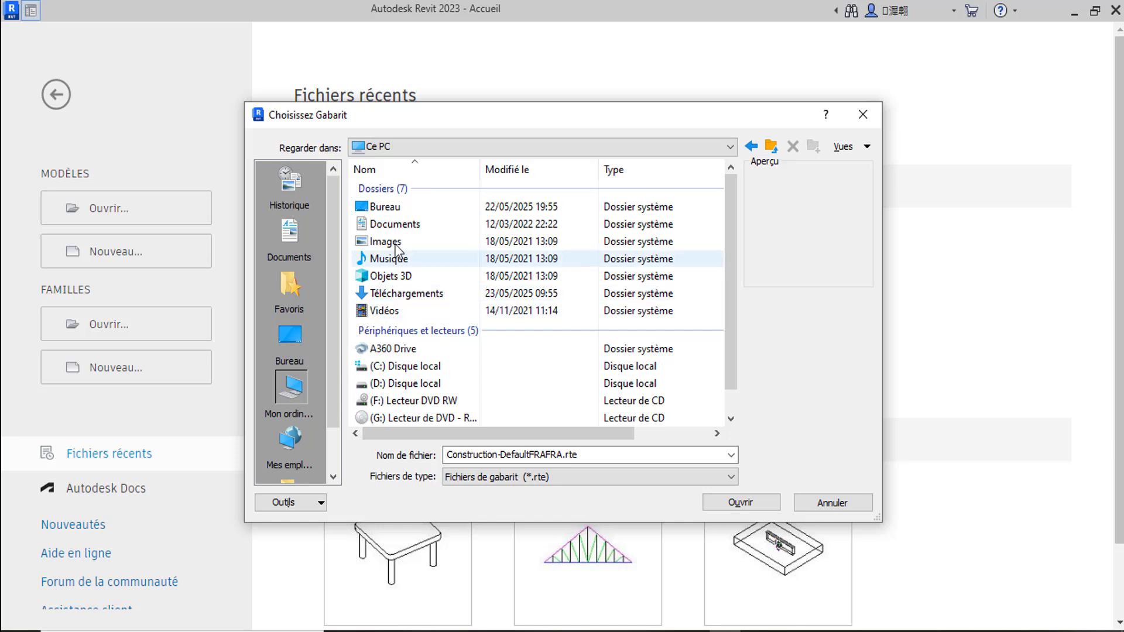
{"action": "double_click", "coordinate": [405, 293]}
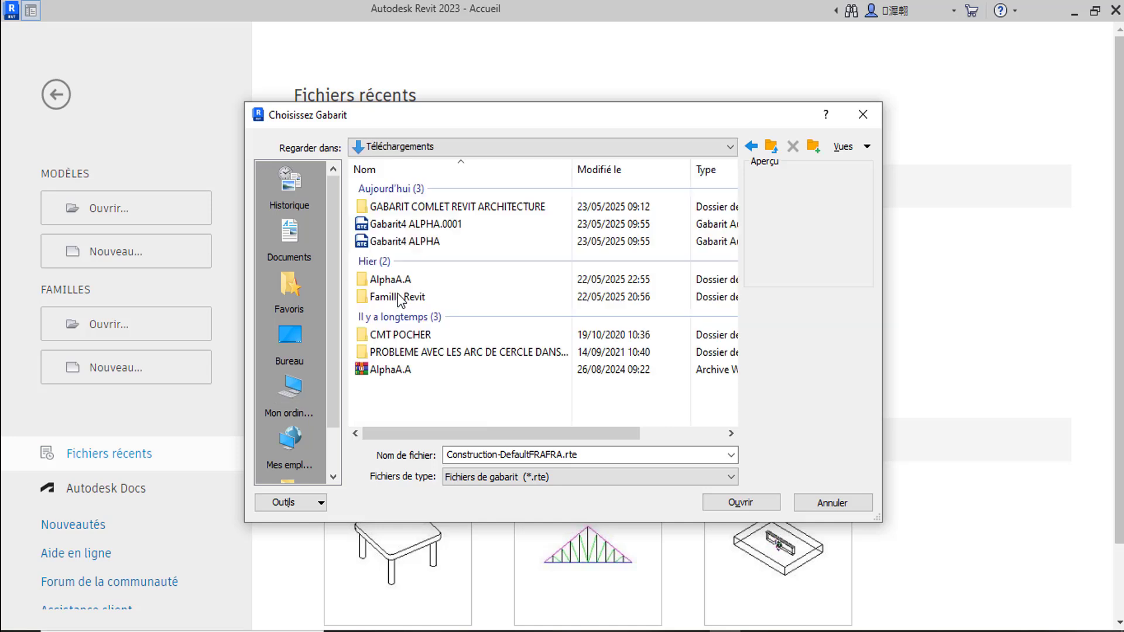
{"action": "left_click", "coordinate": [392, 241]}
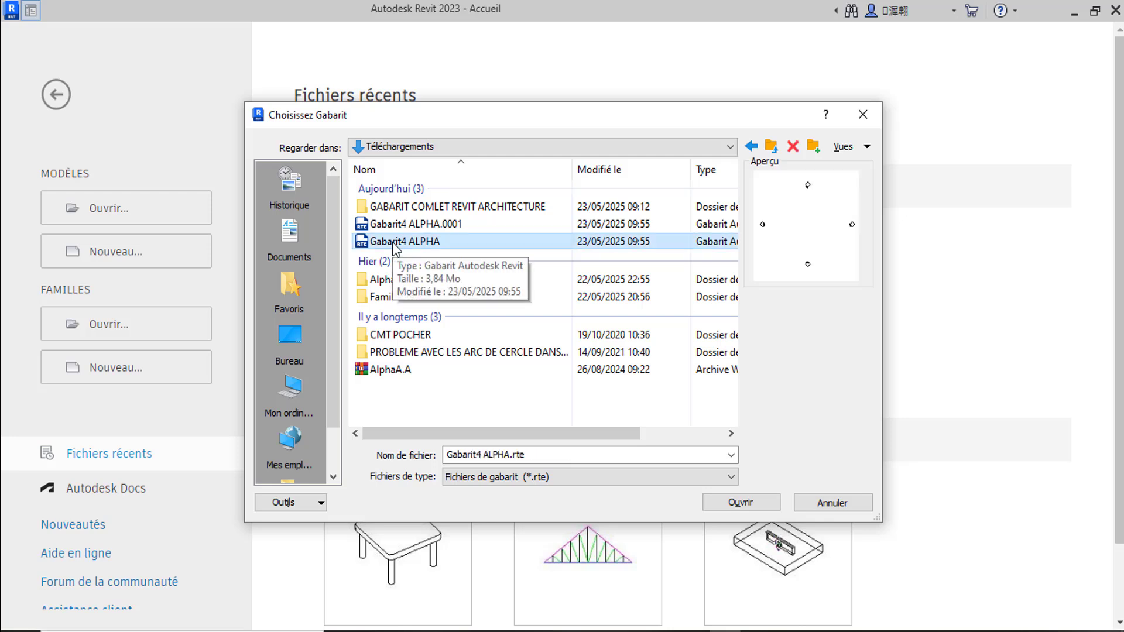
{"action": "left_click", "coordinate": [739, 504]}
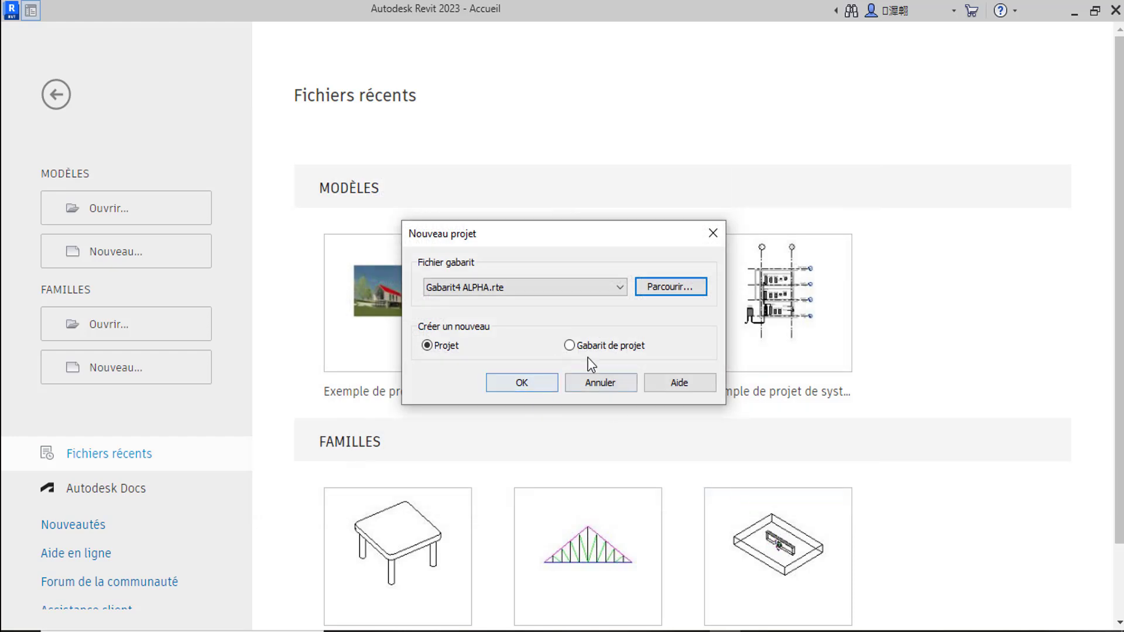
{"action": "left_click", "coordinate": [568, 345]}
{"action": "left_click", "coordinate": [523, 381]}
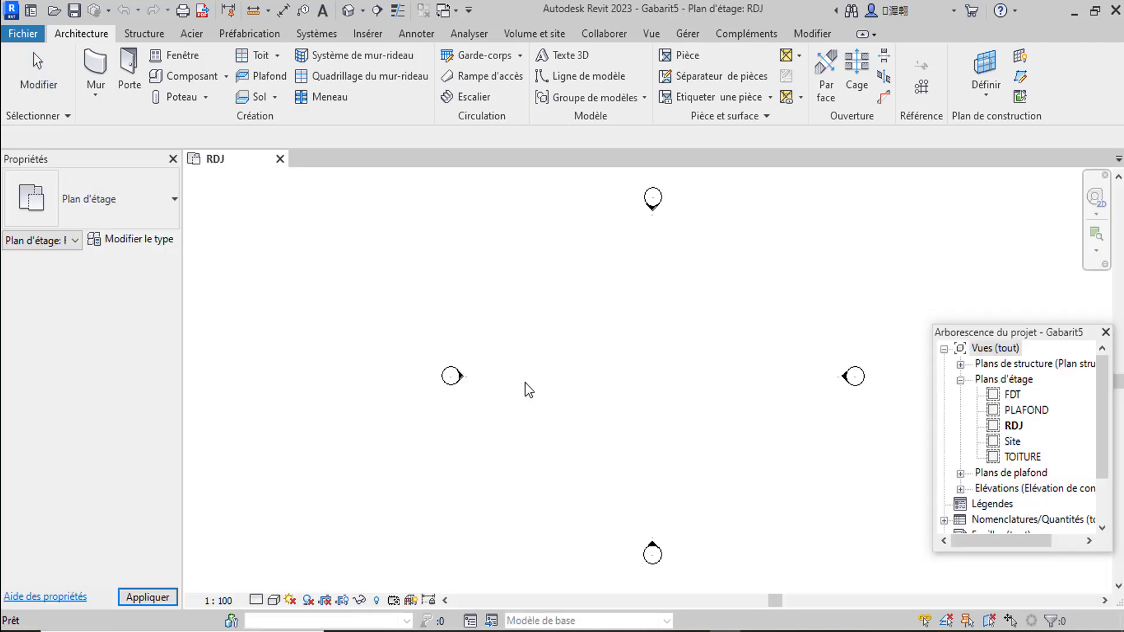
Open the Sud elevation from its marker in the RDJ plan and check the levels inherited from the template
{"action": "scroll", "coordinate": [598, 373], "scroll_direction": "down", "scroll_amount": 2}
{"action": "scroll", "coordinate": [598, 373], "scroll_direction": "up", "scroll_amount": 3}
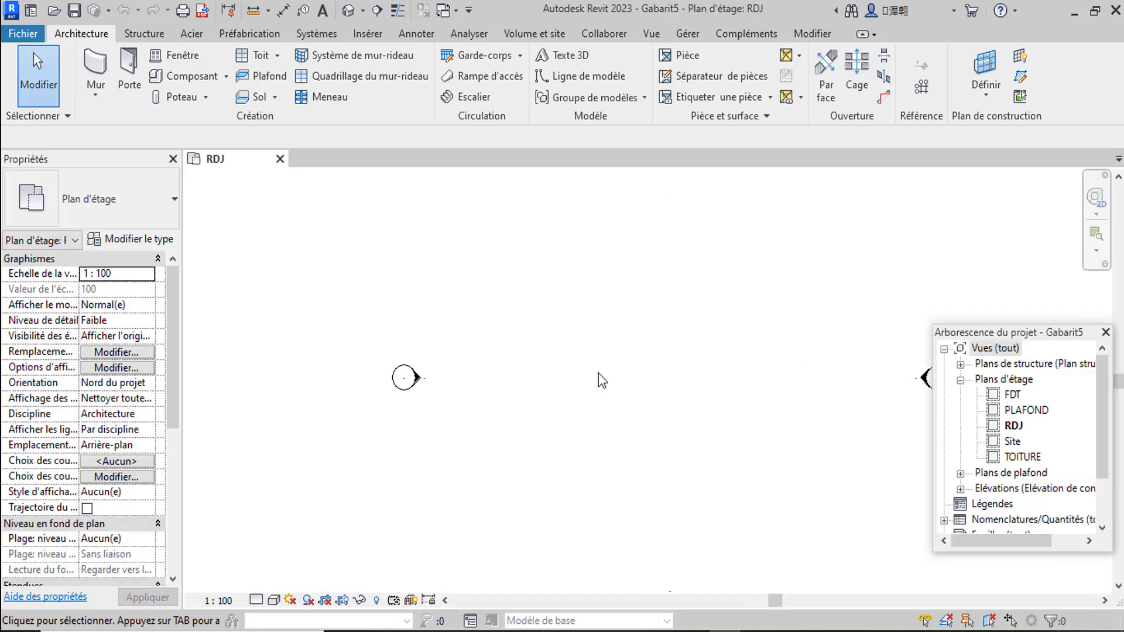
{"action": "scroll", "coordinate": [598, 373], "scroll_direction": "down", "scroll_amount": 2}
{"action": "scroll", "coordinate": [650, 532], "scroll_direction": "up", "scroll_amount": 3}
{"action": "double_click", "coordinate": [641, 517]}
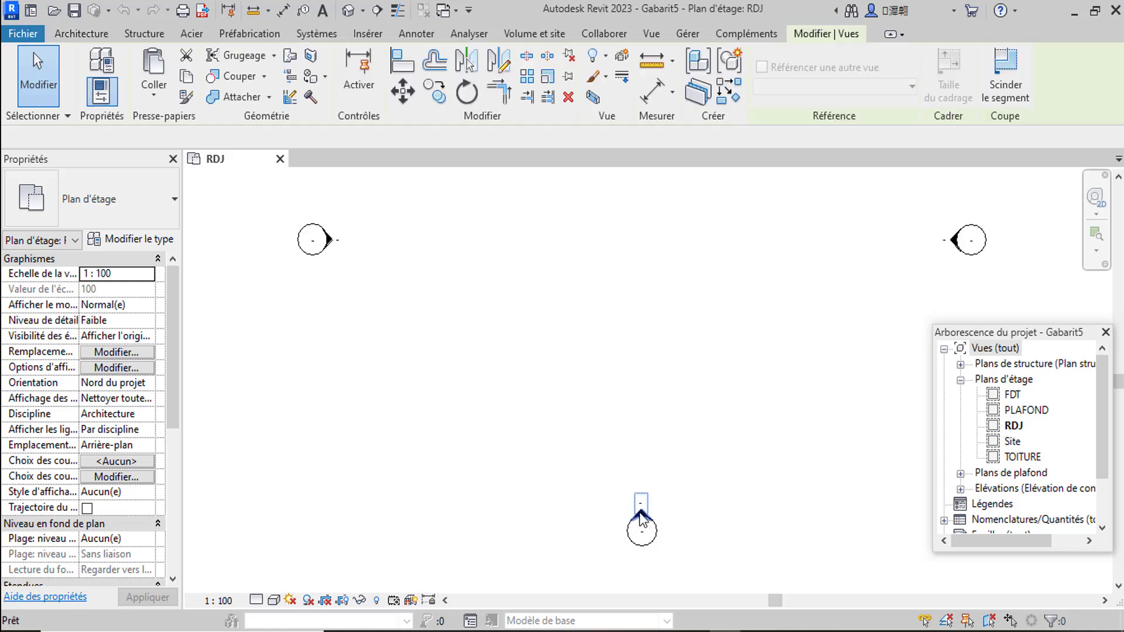
{"action": "scroll", "coordinate": [624, 407], "scroll_direction": "down", "scroll_amount": 1}
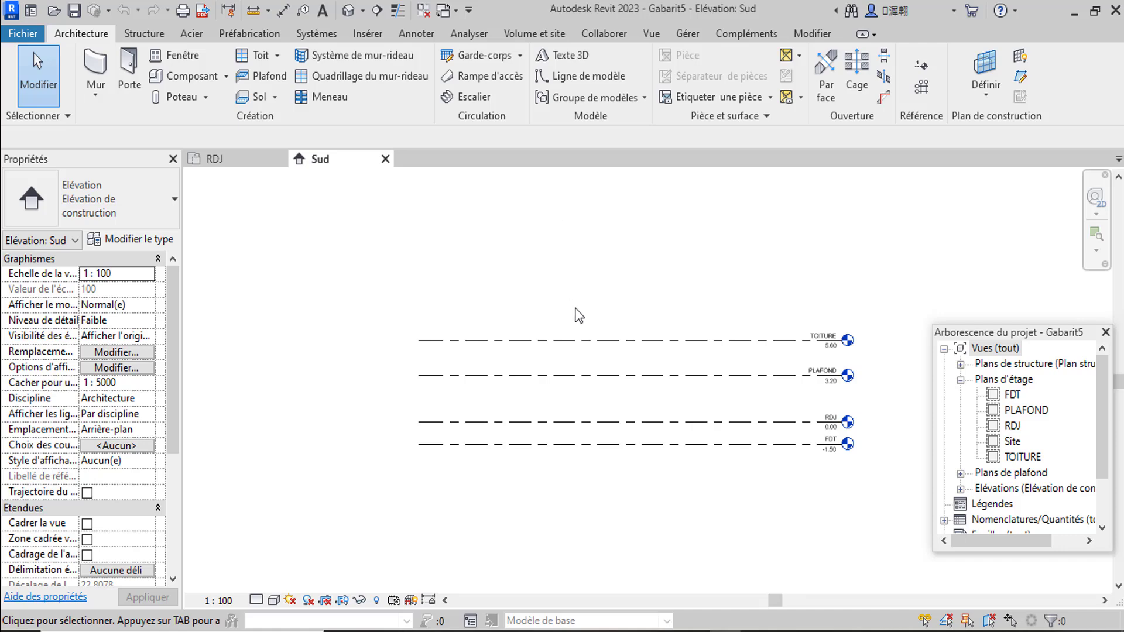
{"action": "scroll", "coordinate": [580, 321], "scroll_direction": "up", "scroll_amount": 1}
{"action": "scroll", "coordinate": [581, 321], "scroll_direction": "down", "scroll_amount": 2}
{"action": "scroll", "coordinate": [580, 321], "scroll_direction": "up", "scroll_amount": 2}
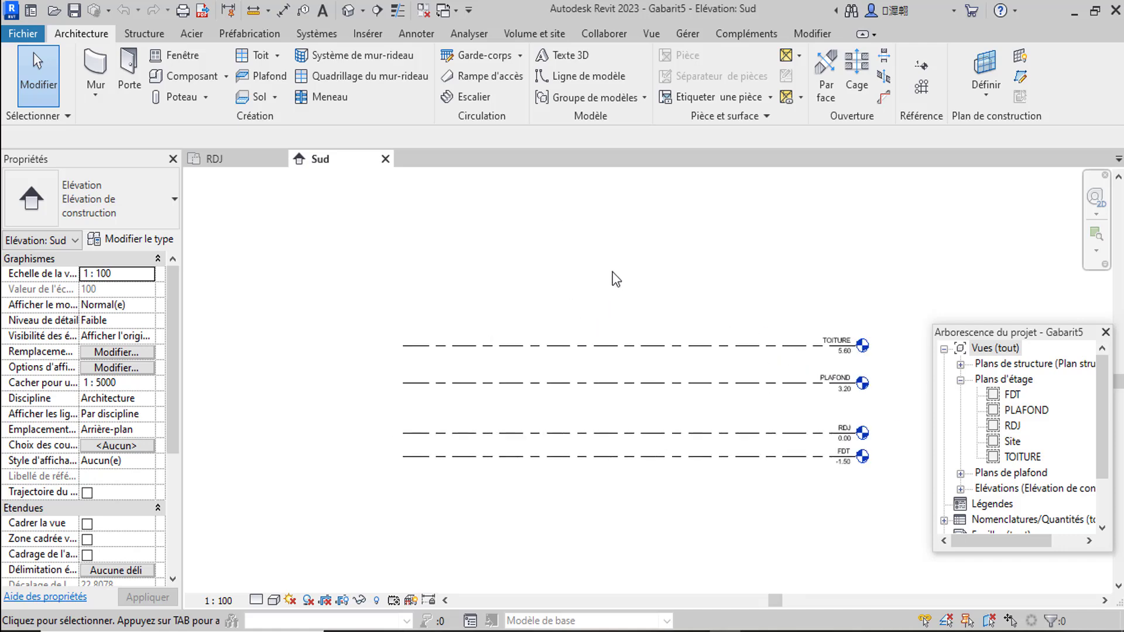
Close the template test file that shows the Sud elevation
{"action": "scroll", "coordinate": [612, 271], "scroll_direction": "down", "scroll_amount": 1}
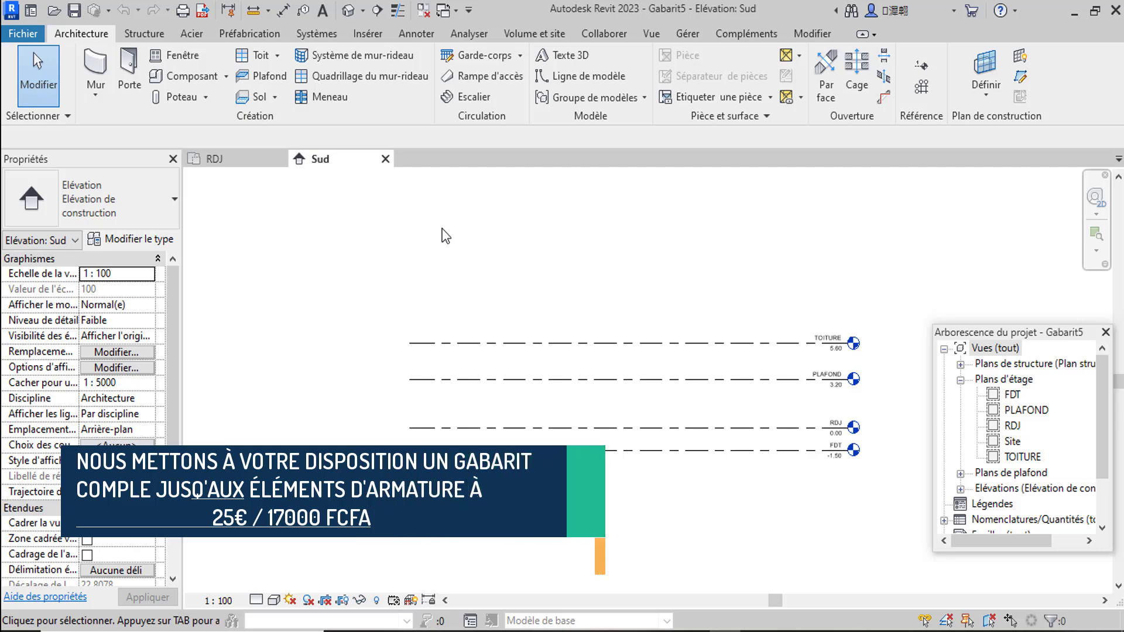
{"action": "left_click", "coordinate": [26, 35]}
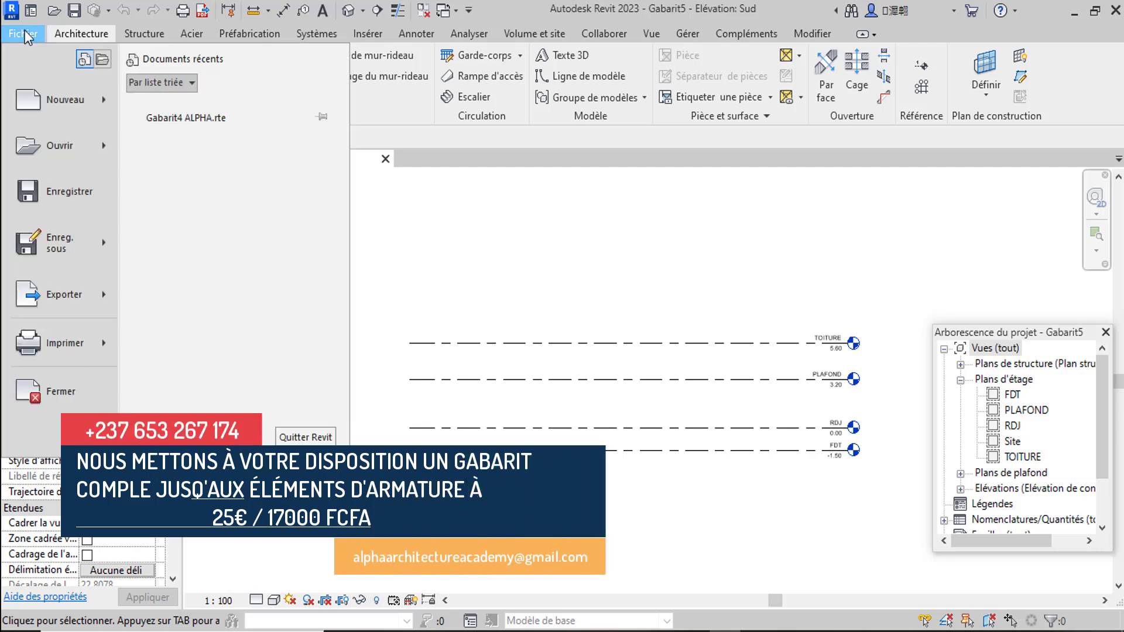
{"action": "left_click", "coordinate": [76, 393]}
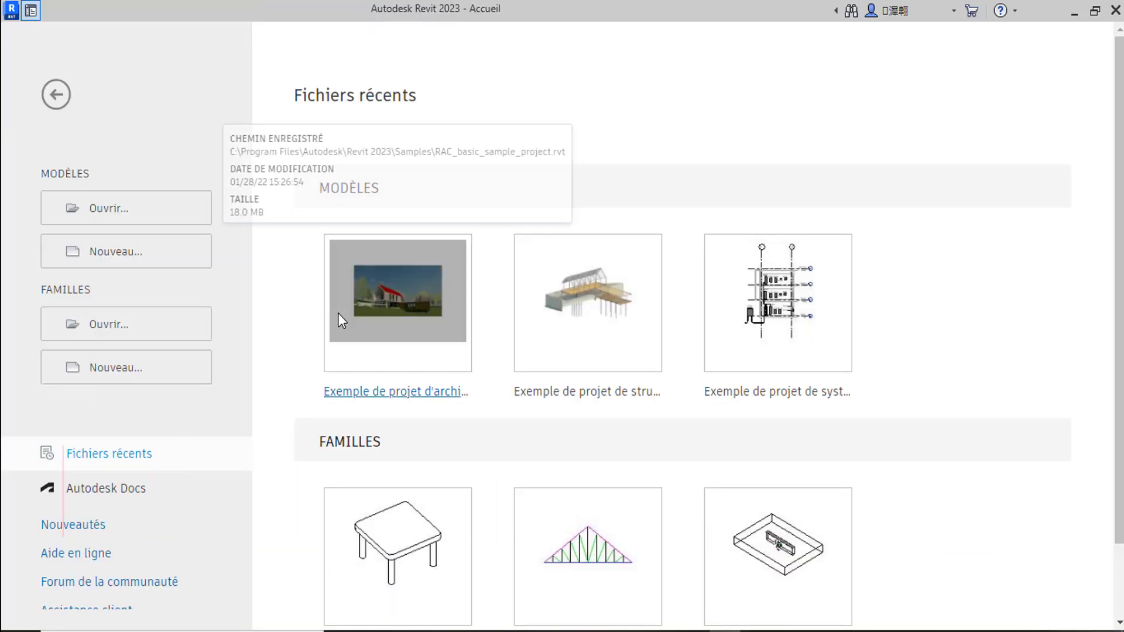
Create a new project template based on "Gabarit ONAC architectural de base" from the GABARIT REVIT folder inside Téléchargements > GABARIT COMLET REVIT ARCHITECTURE
{"action": "left_click", "coordinate": [189, 265]}
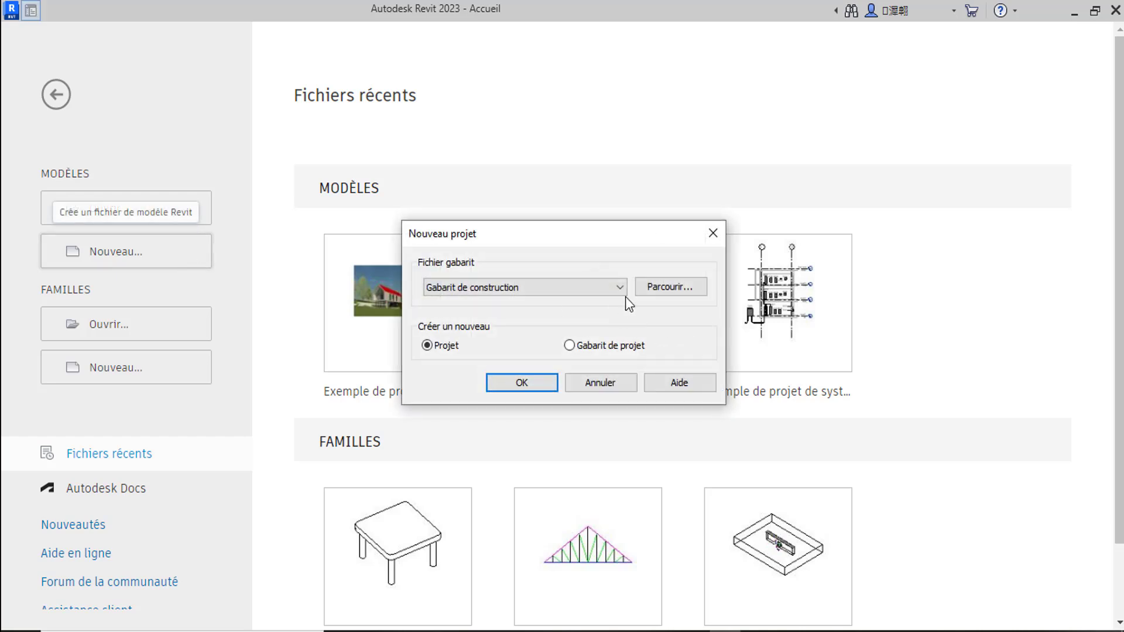
{"action": "left_click", "coordinate": [670, 286]}
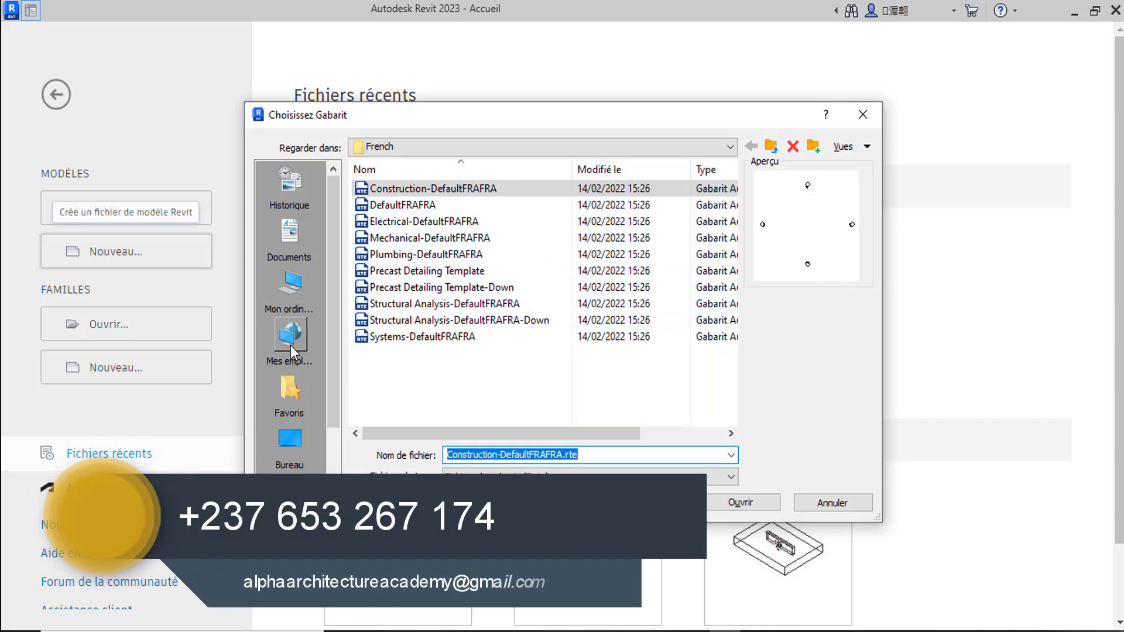
{"action": "left_click", "coordinate": [291, 283]}
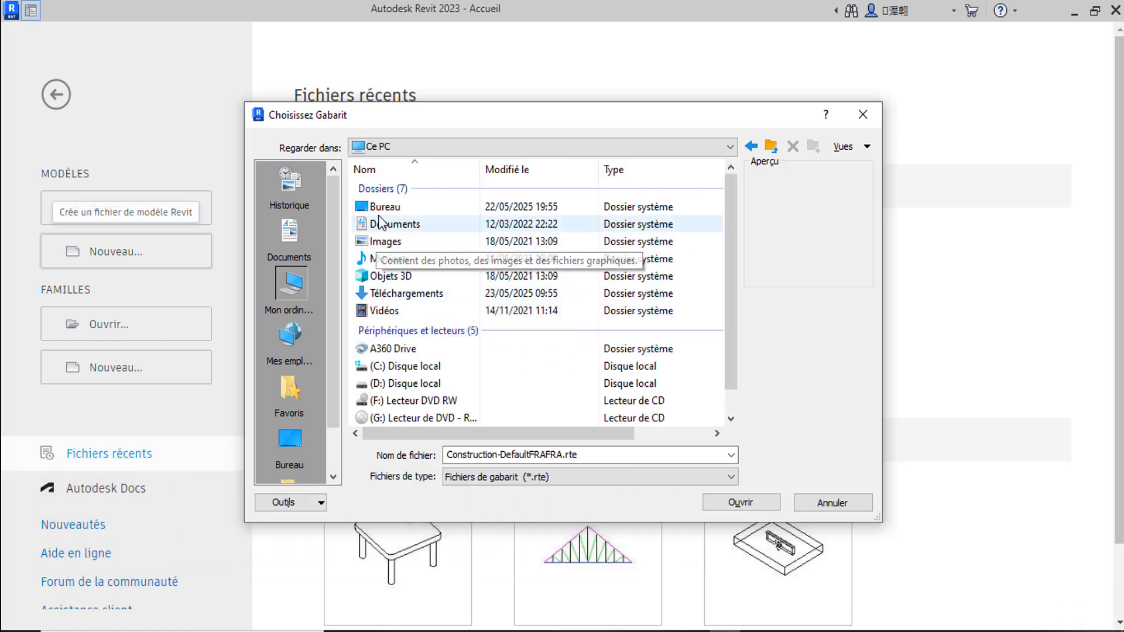
{"action": "left_click", "coordinate": [389, 293]}
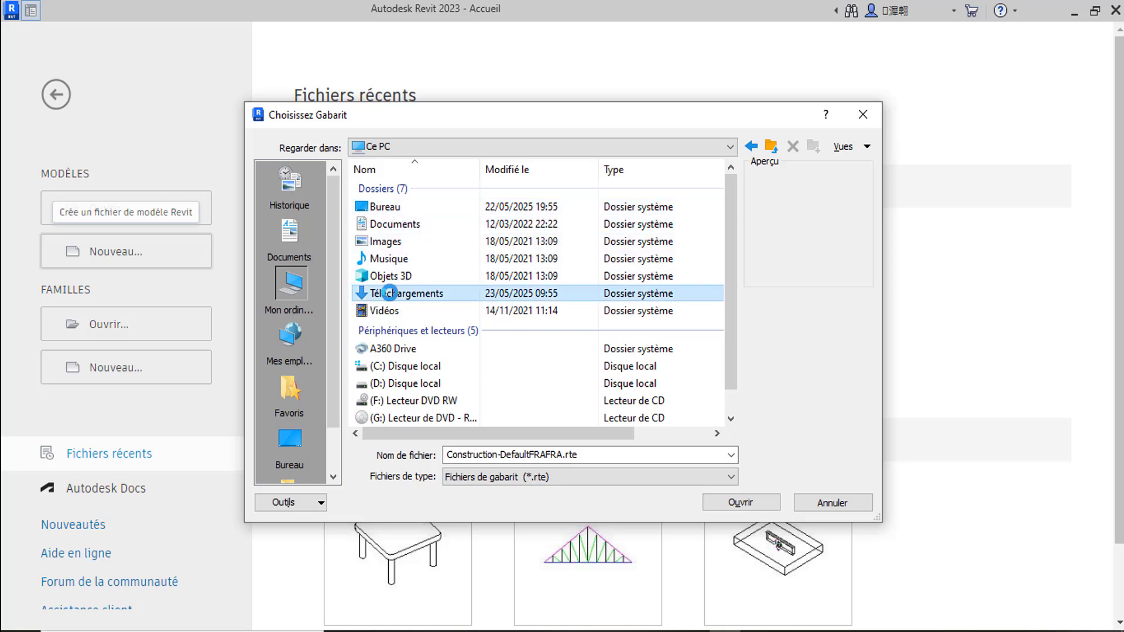
{"action": "double_click", "coordinate": [389, 292]}
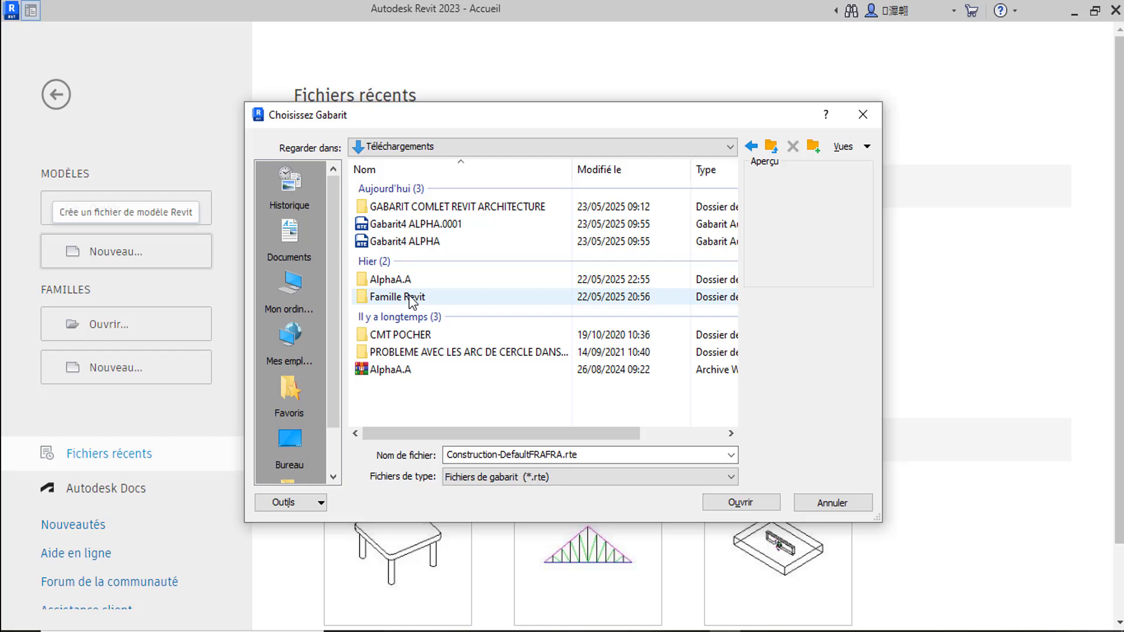
{"action": "double_click", "coordinate": [421, 206]}
{"action": "double_click", "coordinate": [438, 189]}
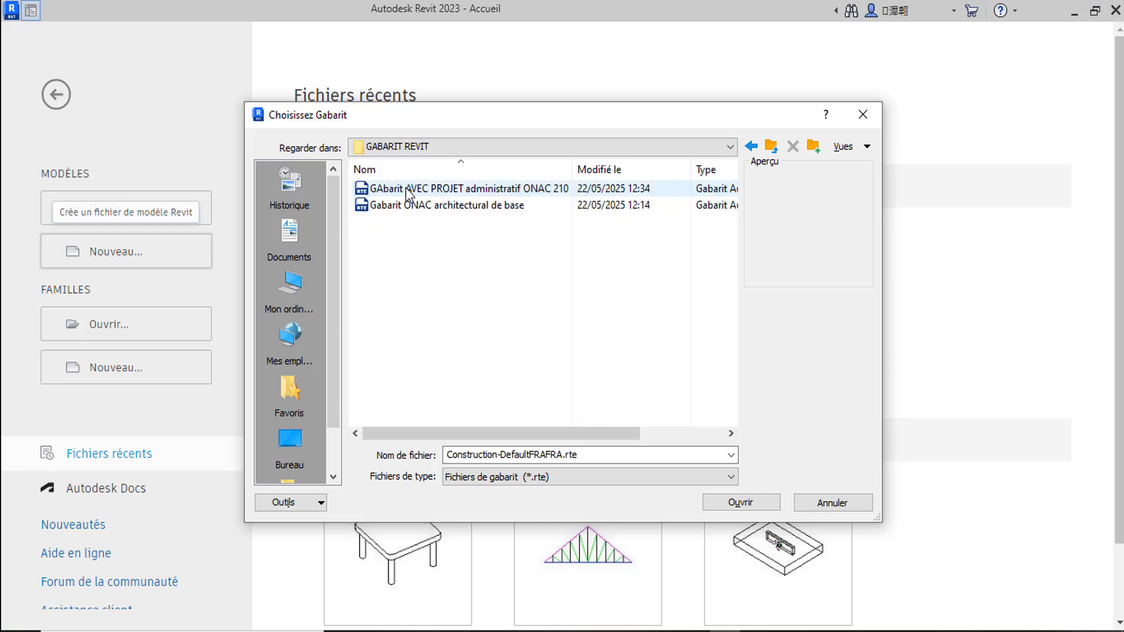
{"action": "left_click", "coordinate": [445, 206]}
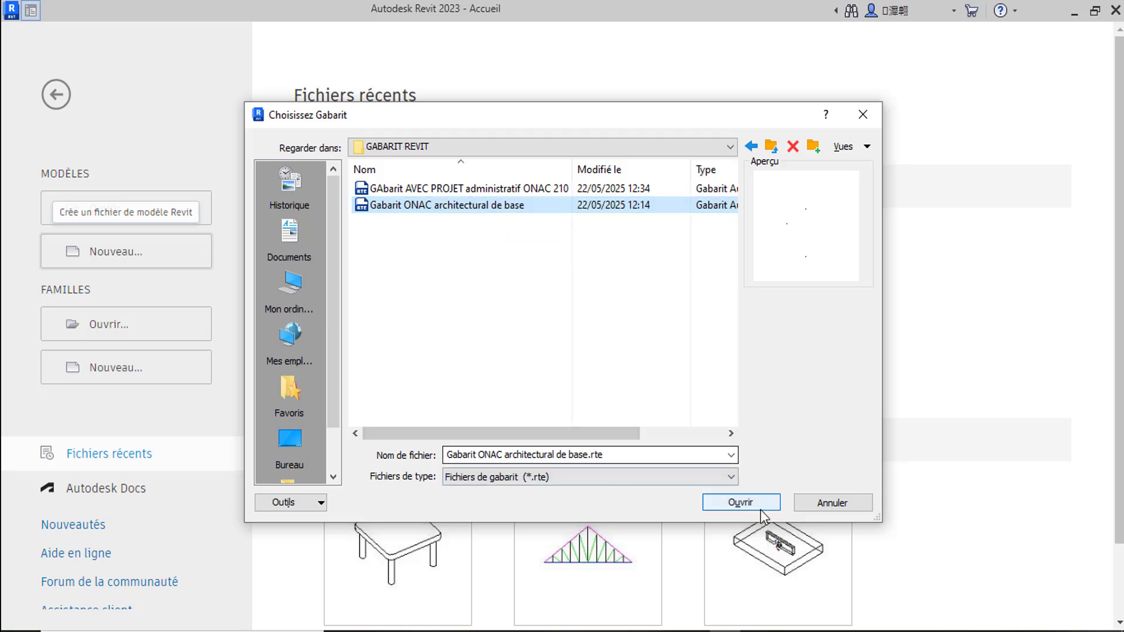
{"action": "left_click", "coordinate": [741, 503]}
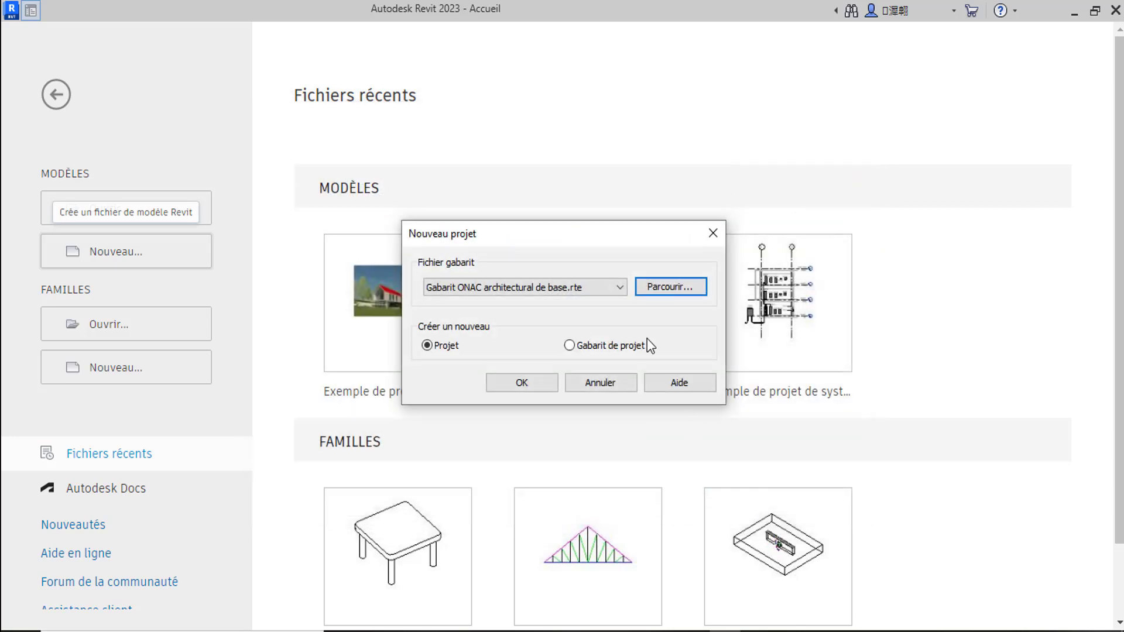
{"action": "left_click", "coordinate": [537, 388]}
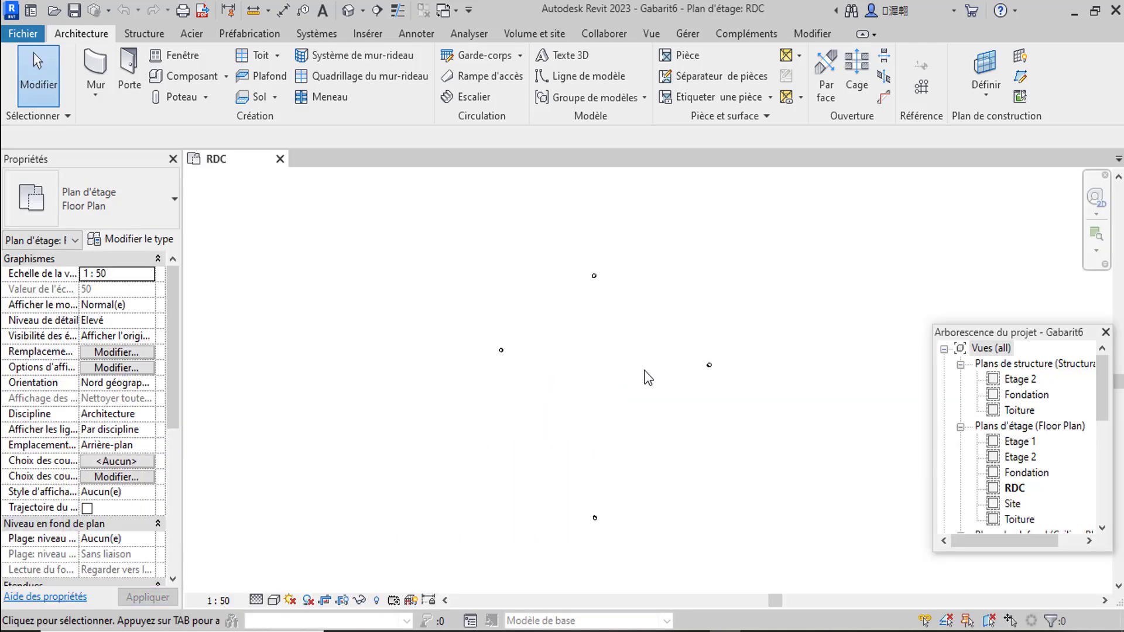
Examine the floor plans, ceiling plans, elevations and sheets that the ONAC template provides in the project browser
{"action": "scroll", "coordinate": [578, 368], "scroll_direction": "up", "scroll_amount": 2}
{"action": "scroll", "coordinate": [1047, 448], "scroll_direction": "down", "scroll_amount": 1}
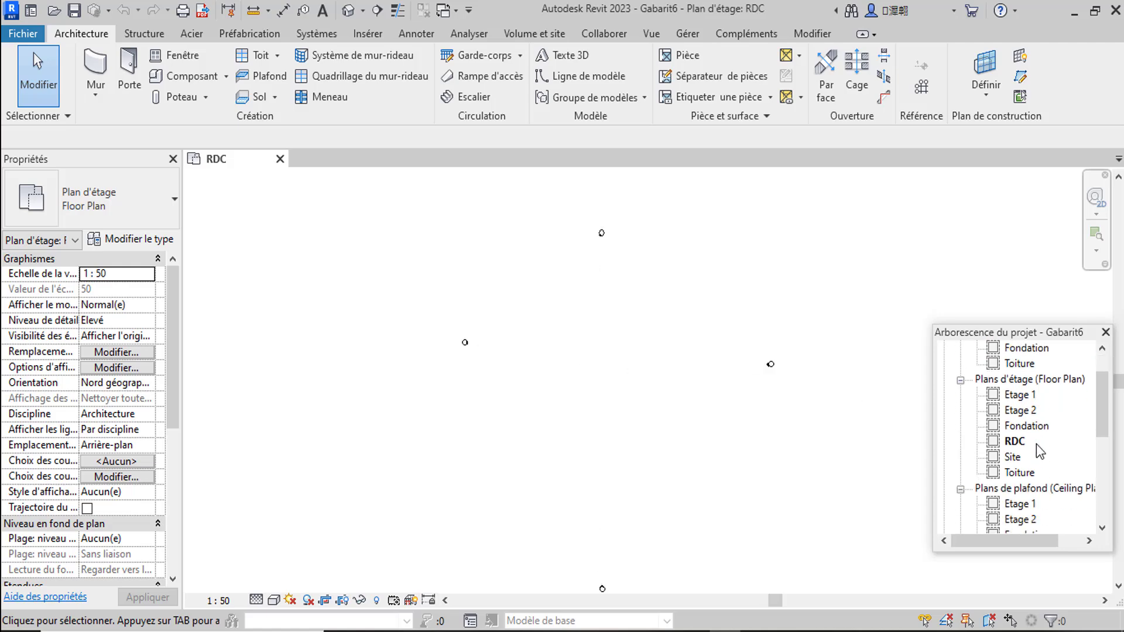
{"action": "scroll", "coordinate": [1036, 444], "scroll_direction": "down", "scroll_amount": 5}
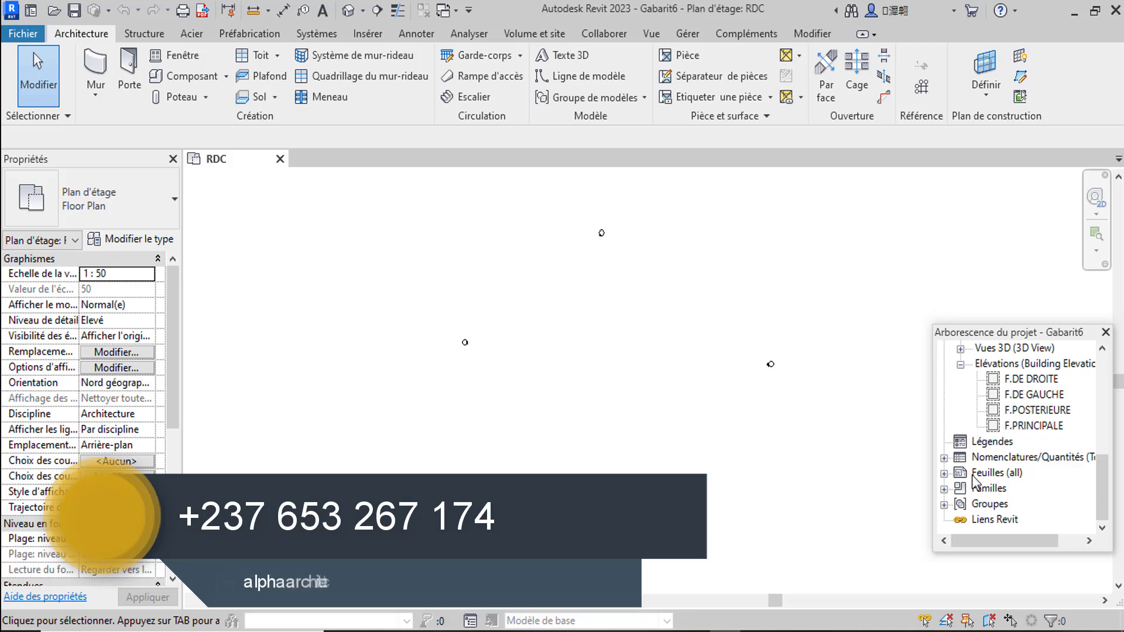
{"action": "scroll", "coordinate": [995, 474], "scroll_direction": "up", "scroll_amount": 2}
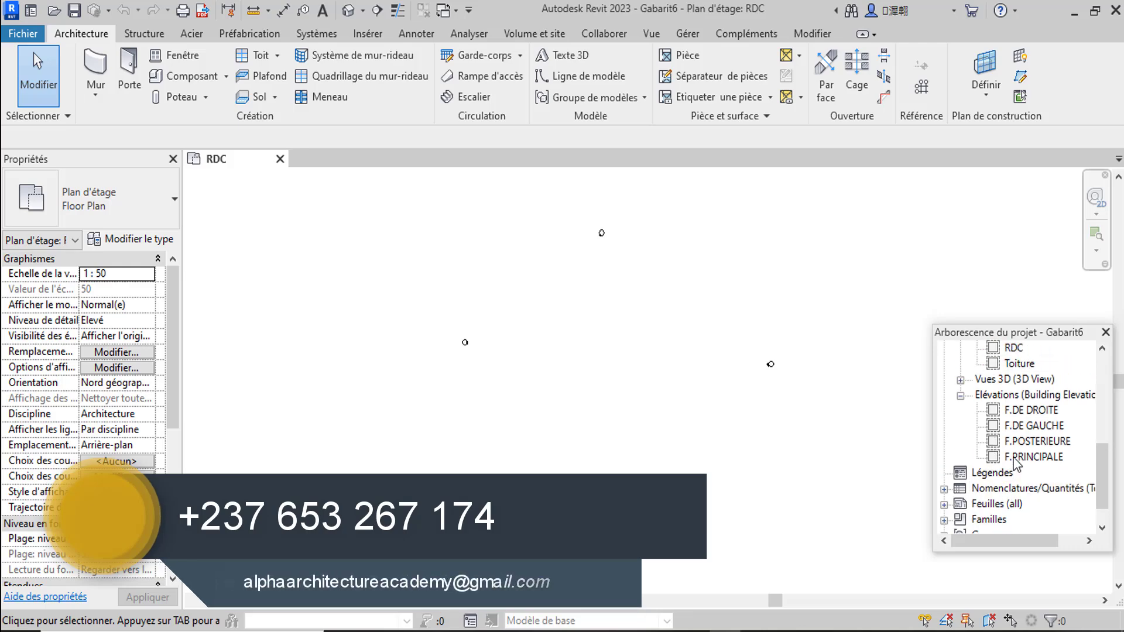
{"action": "scroll", "coordinate": [1015, 464], "scroll_direction": "up", "scroll_amount": 5}
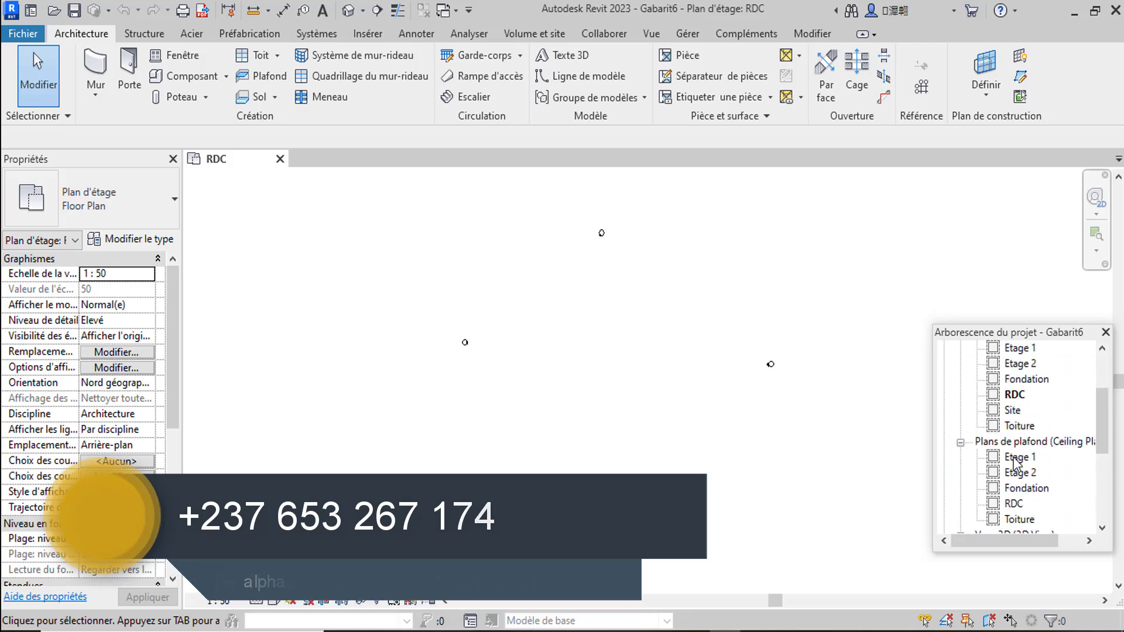
{"action": "scroll", "coordinate": [1015, 464], "scroll_direction": "up", "scroll_amount": 2}
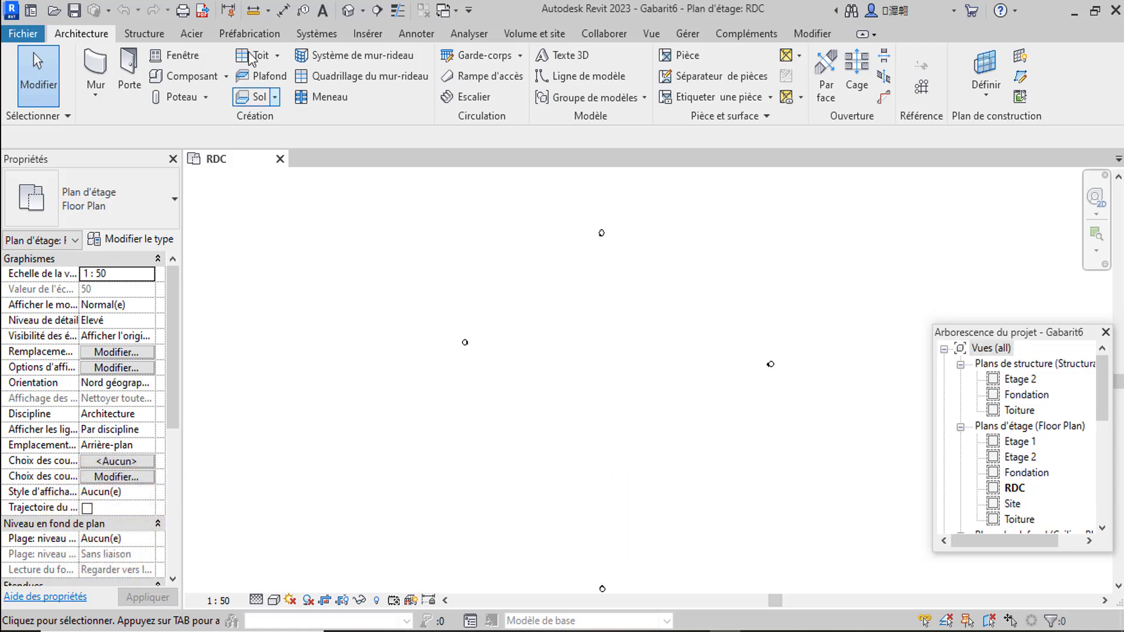
Review the template's wall types and draw one slanted wall of type Mur de 15 in the RDC floor plan
{"action": "left_click", "coordinate": [104, 74]}
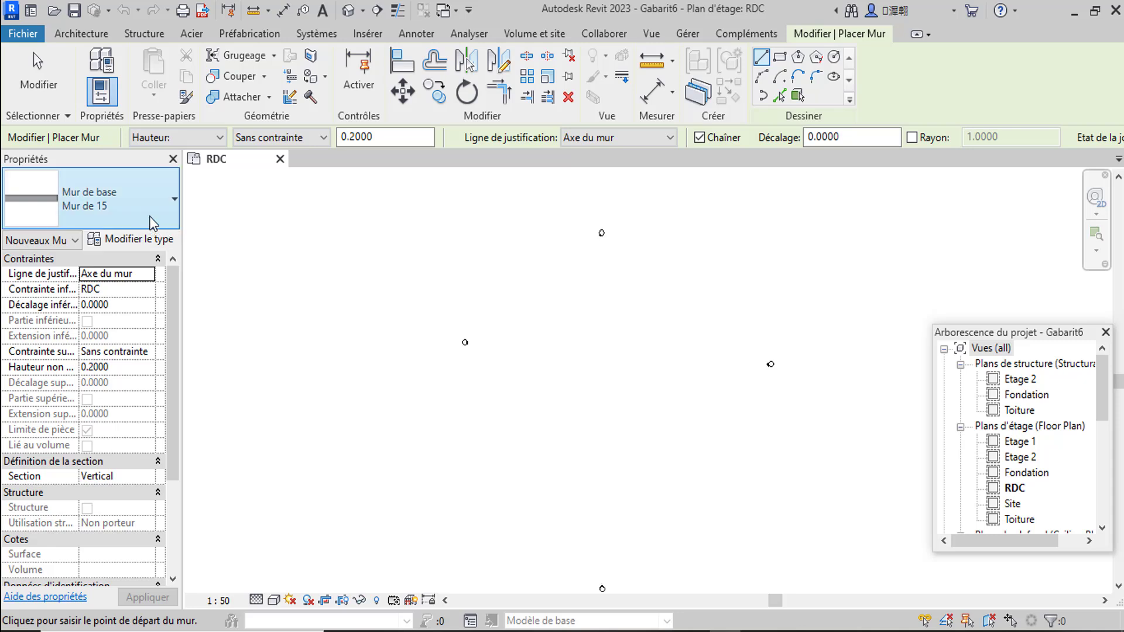
{"action": "left_click", "coordinate": [175, 199]}
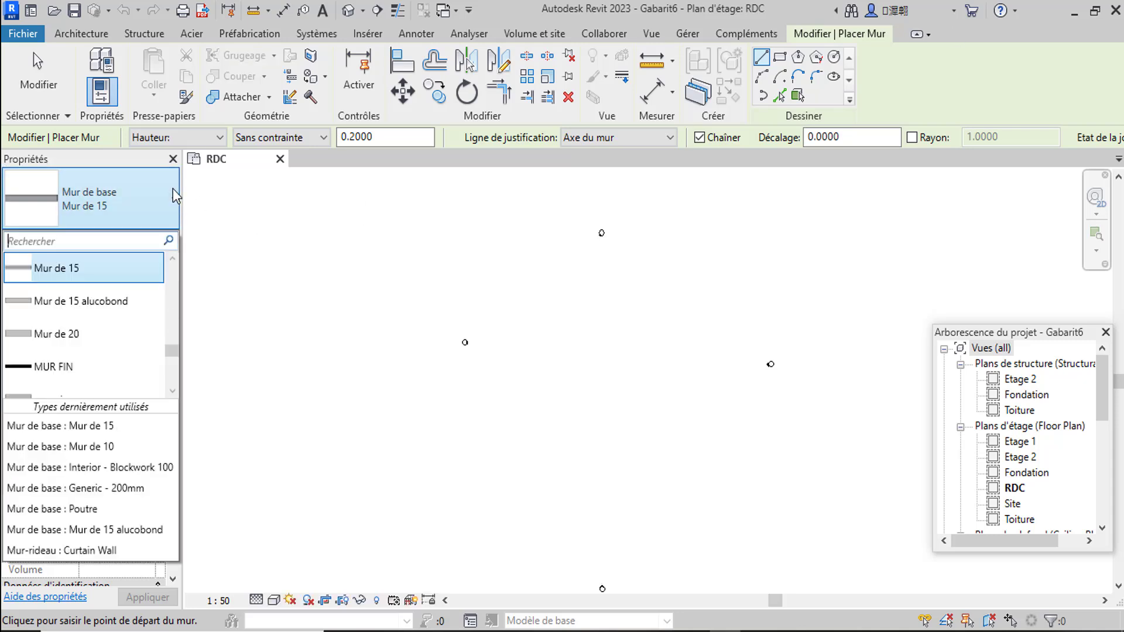
{"action": "scroll", "coordinate": [69, 371], "scroll_direction": "down", "scroll_amount": 5}
{"action": "scroll", "coordinate": [70, 371], "scroll_direction": "down", "scroll_amount": 2}
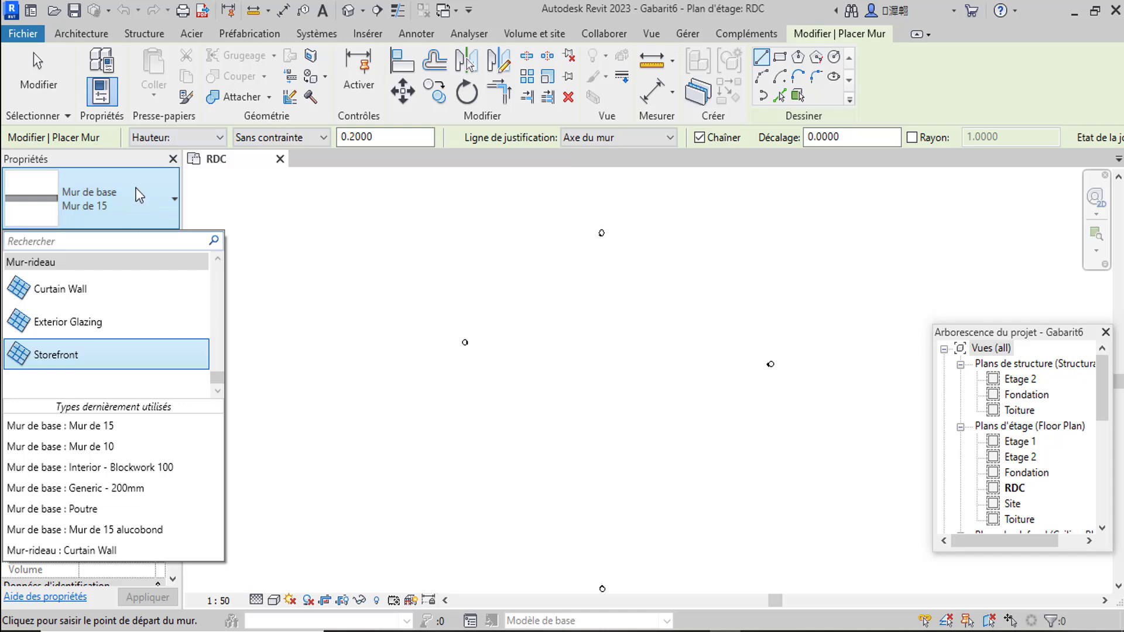
{"action": "left_click", "coordinate": [552, 275]}
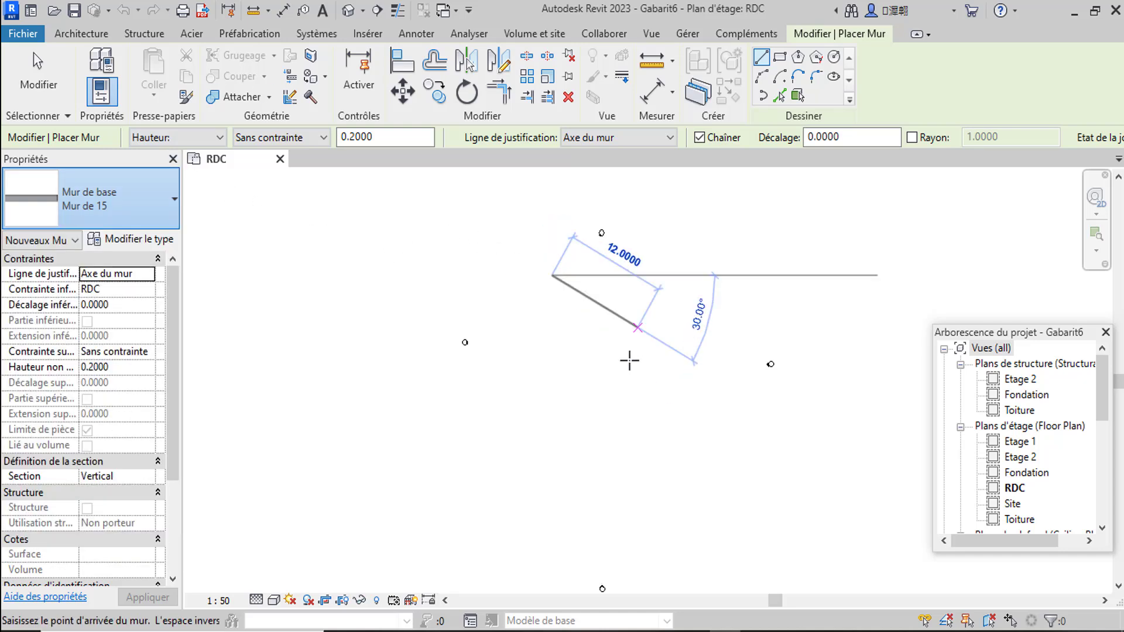
{"action": "left_click", "coordinate": [655, 304]}
{"action": "scroll", "coordinate": [584, 290], "scroll_direction": "up", "scroll_amount": 3}
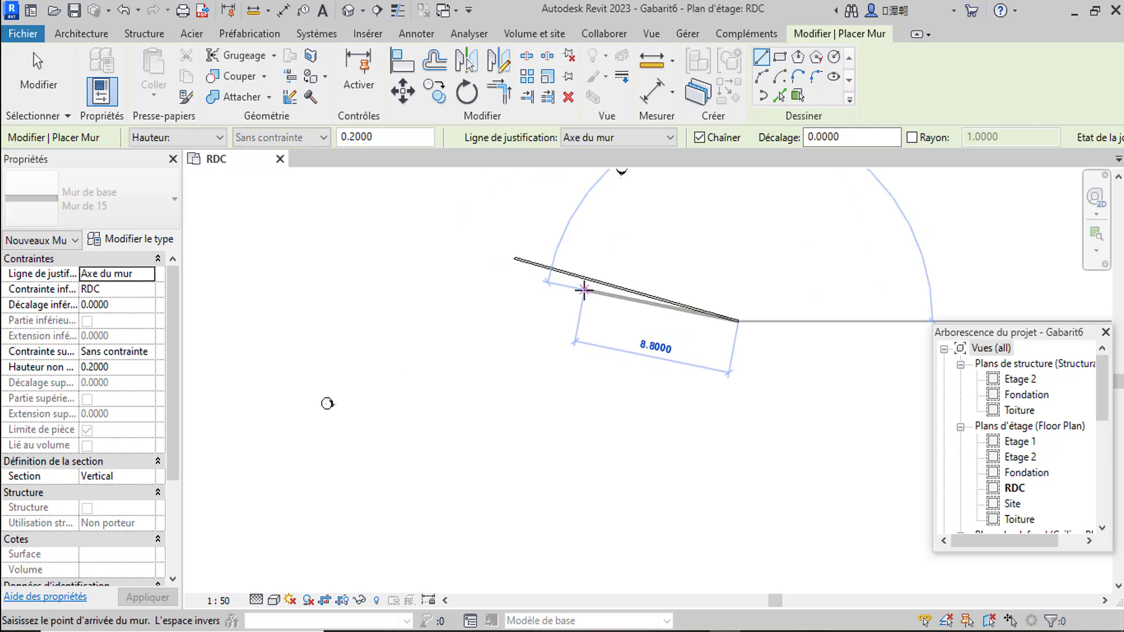
{"action": "right_click", "coordinate": [584, 290]}
{"action": "left_click", "coordinate": [645, 303]}
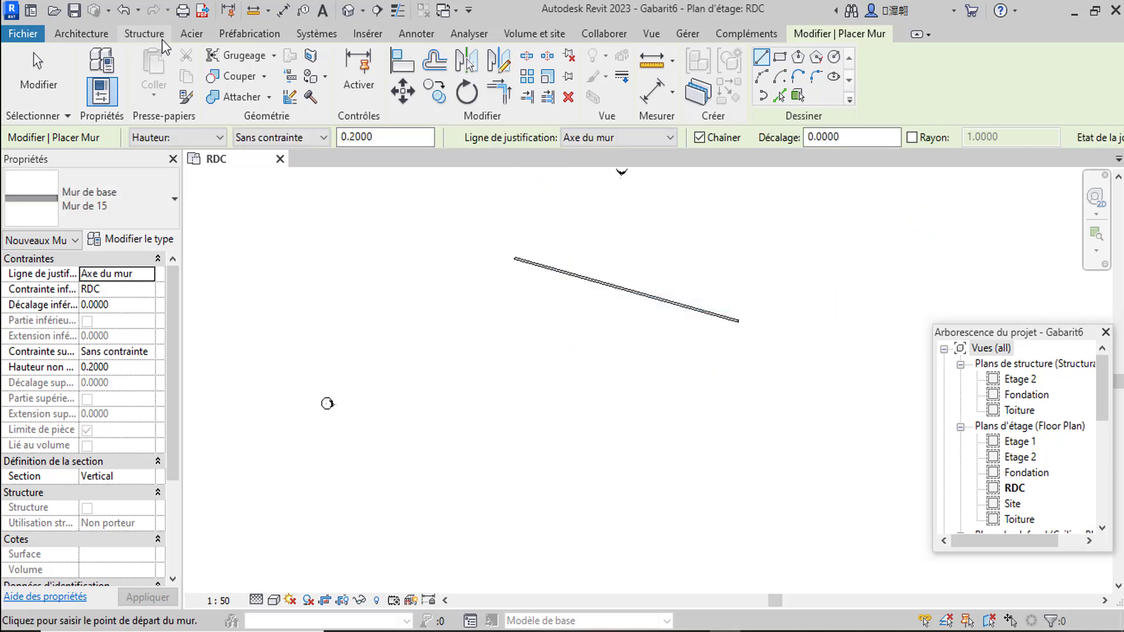
Look through the component families and types loaded in the template without placing any, and end the component placement
{"action": "left_click", "coordinate": [82, 33]}
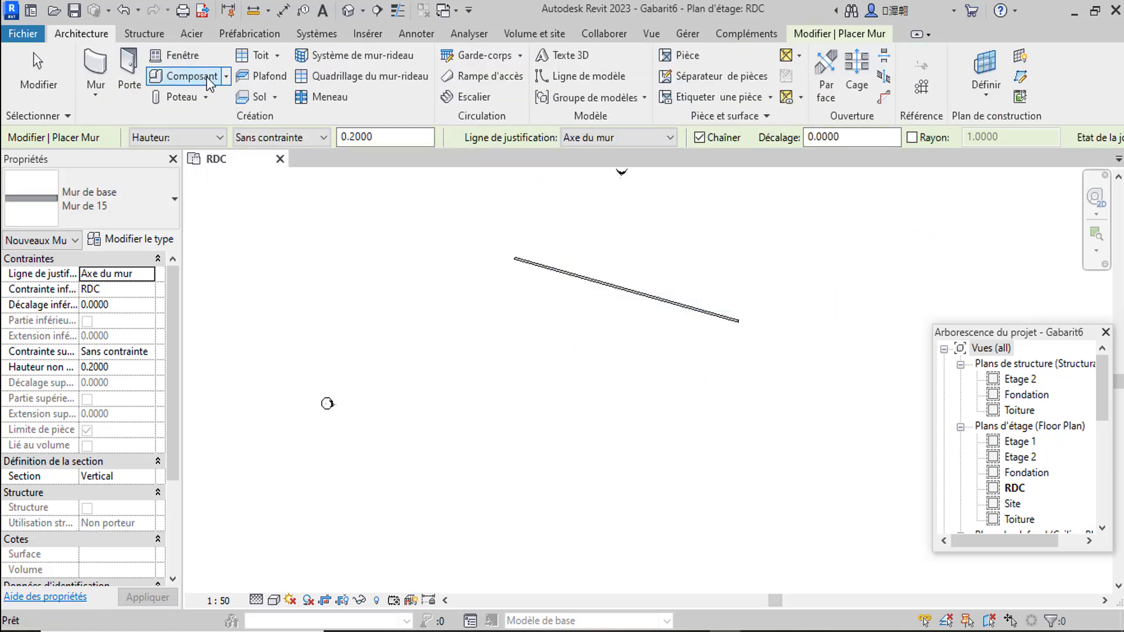
{"action": "left_click", "coordinate": [207, 80]}
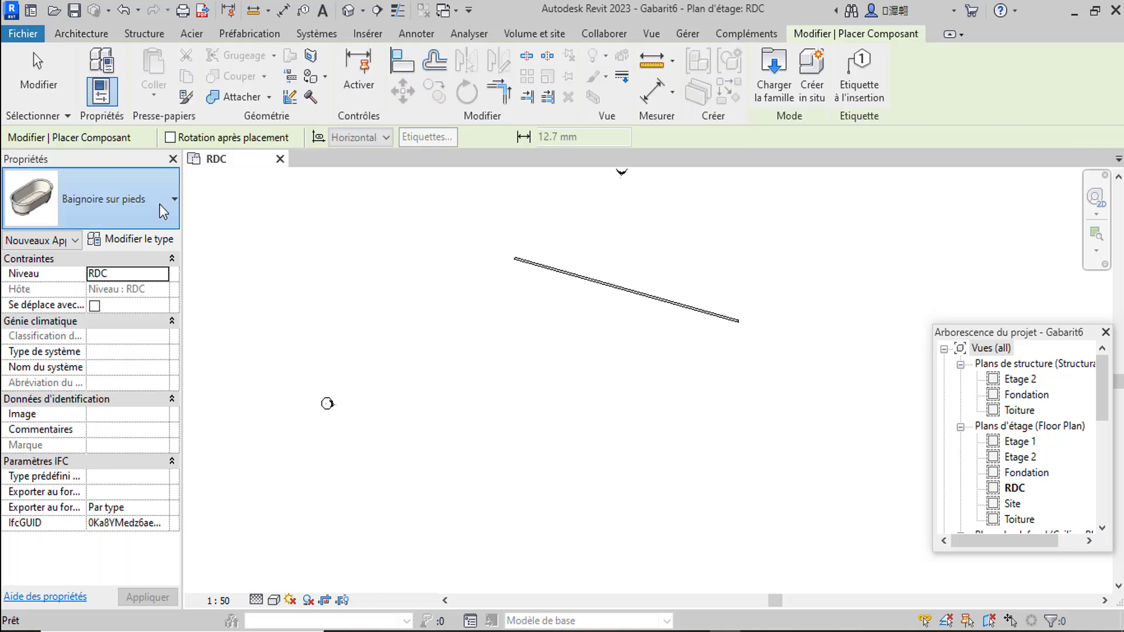
{"action": "left_click", "coordinate": [173, 219]}
{"action": "scroll", "coordinate": [108, 322], "scroll_direction": "down", "scroll_amount": 6}
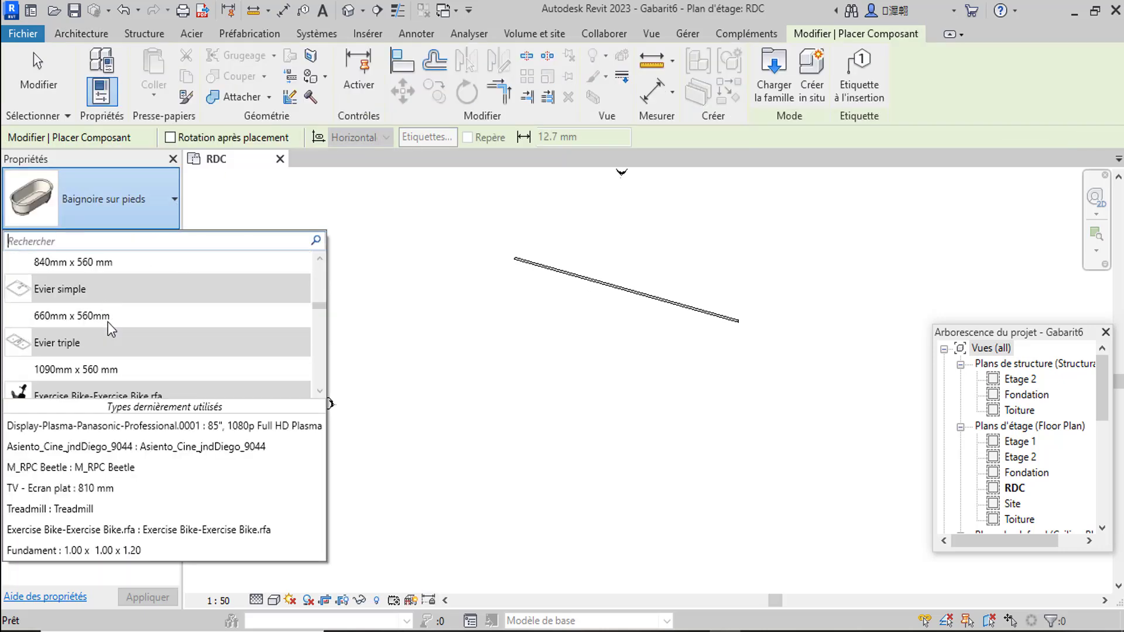
{"action": "scroll", "coordinate": [107, 322], "scroll_direction": "down", "scroll_amount": 10}
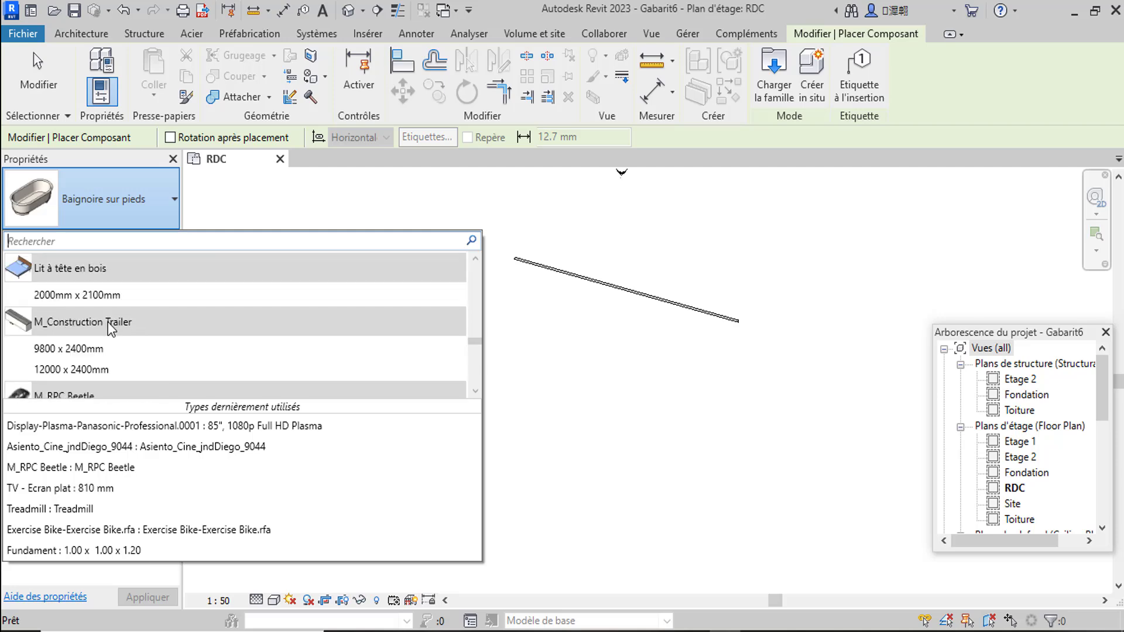
{"action": "scroll", "coordinate": [108, 322], "scroll_direction": "down", "scroll_amount": 10}
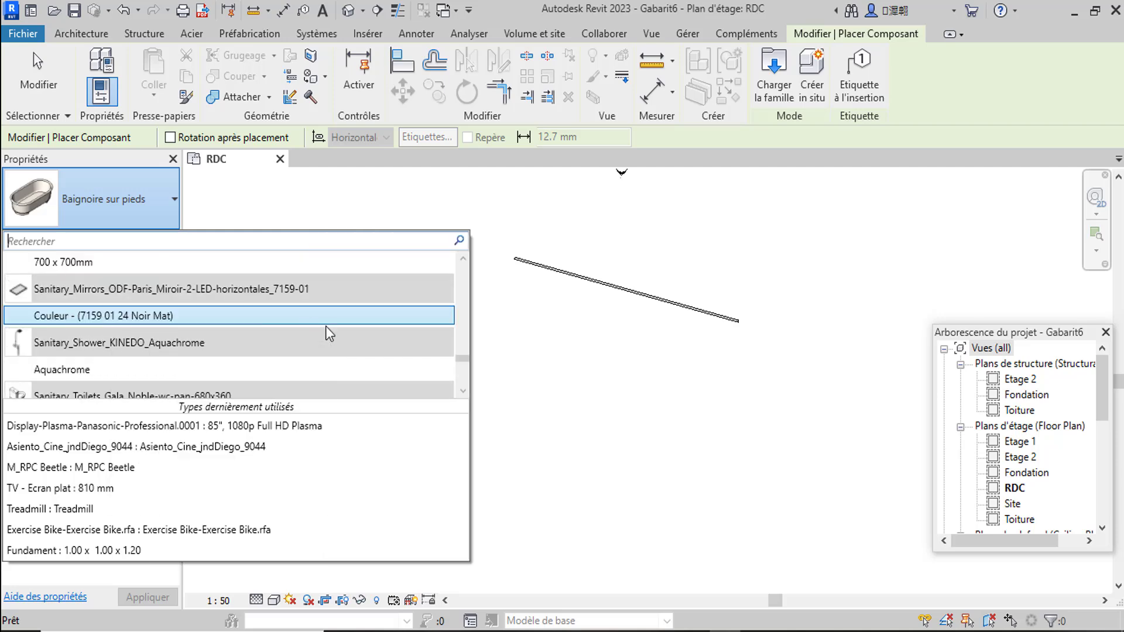
{"action": "left_click", "coordinate": [591, 328]}
{"action": "right_click", "coordinate": [591, 327]}
{"action": "left_click", "coordinate": [624, 350]}
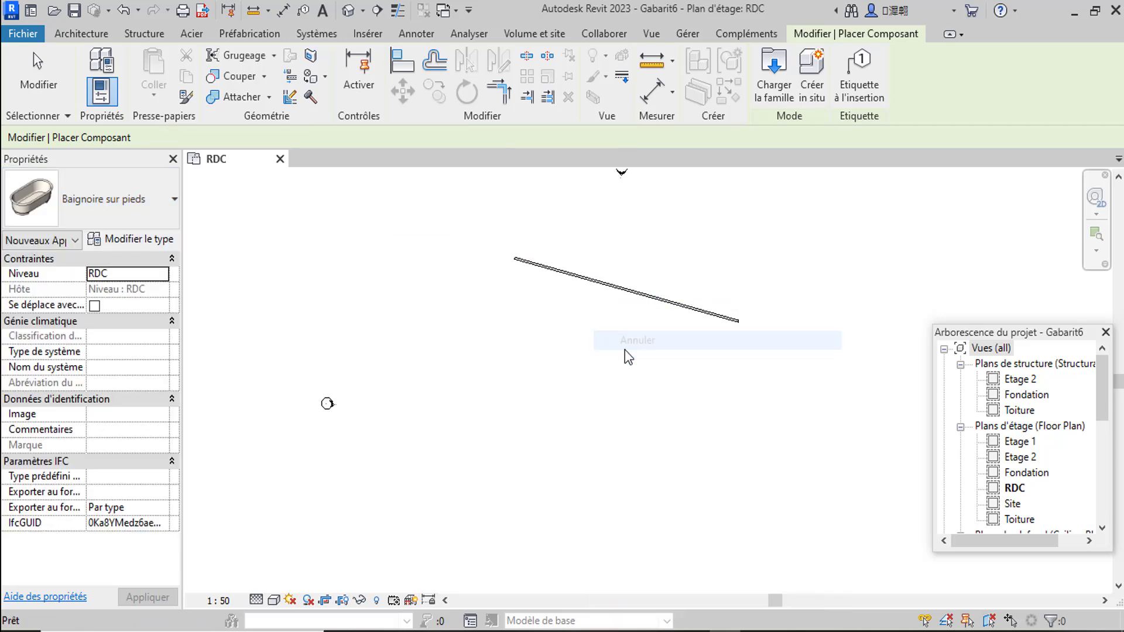
Open the F.PRINCIPALE and F.POSTERIEURE elevations and examine the levels supplied by the template
{"action": "scroll", "coordinate": [1034, 481], "scroll_direction": "down", "scroll_amount": 3}
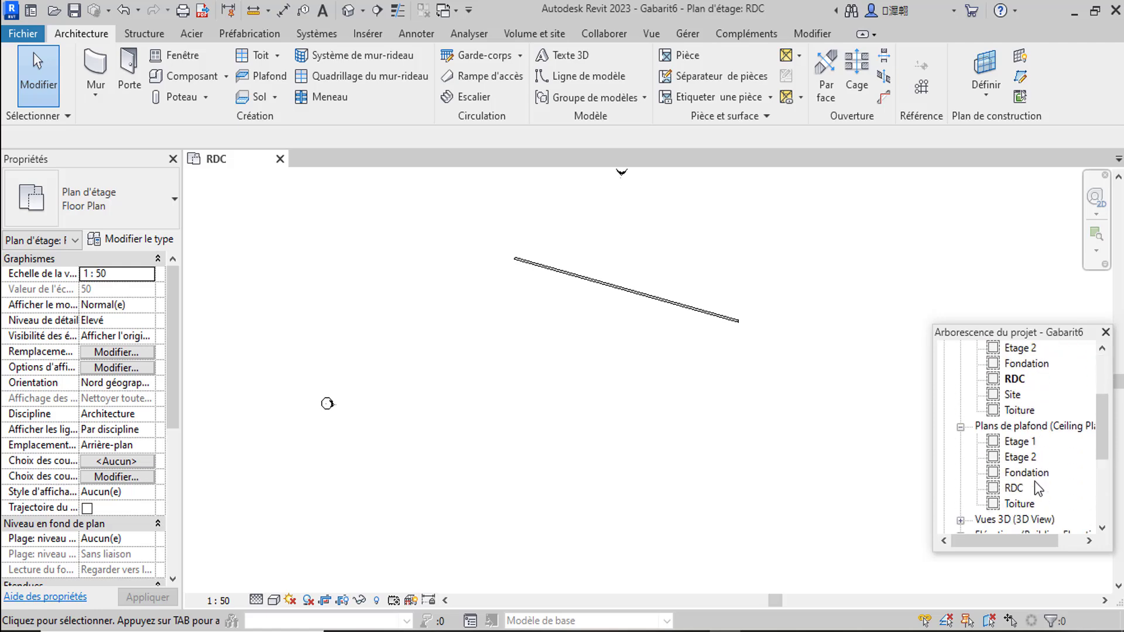
{"action": "scroll", "coordinate": [1034, 486], "scroll_direction": "down", "scroll_amount": 3}
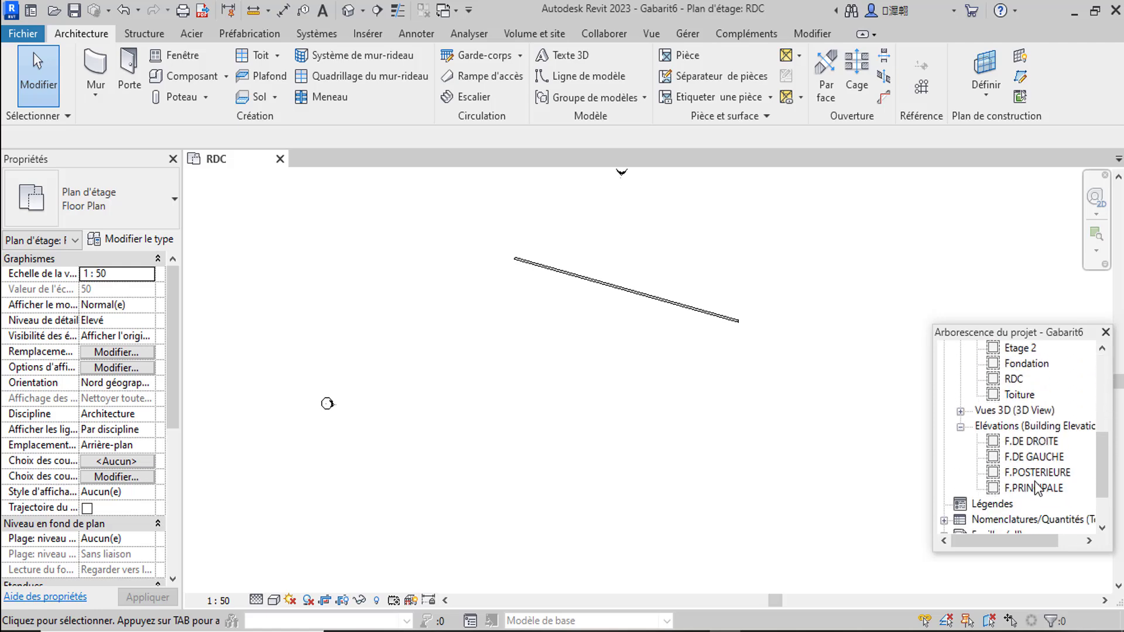
{"action": "double_click", "coordinate": [1034, 457]}
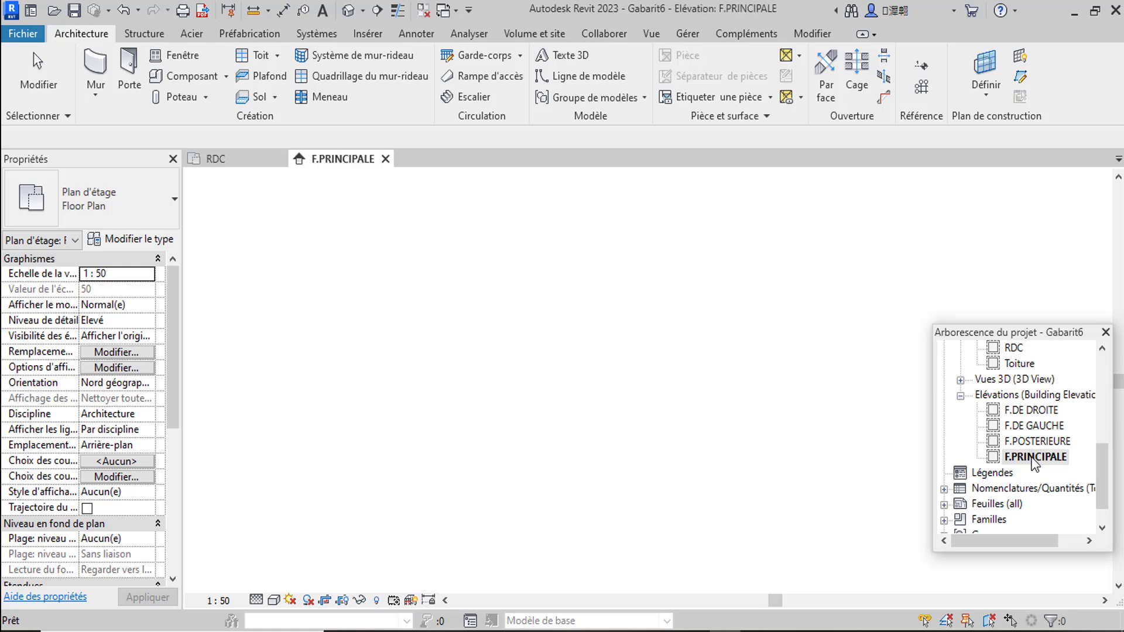
{"action": "scroll", "coordinate": [520, 354], "scroll_direction": "down", "scroll_amount": 3}
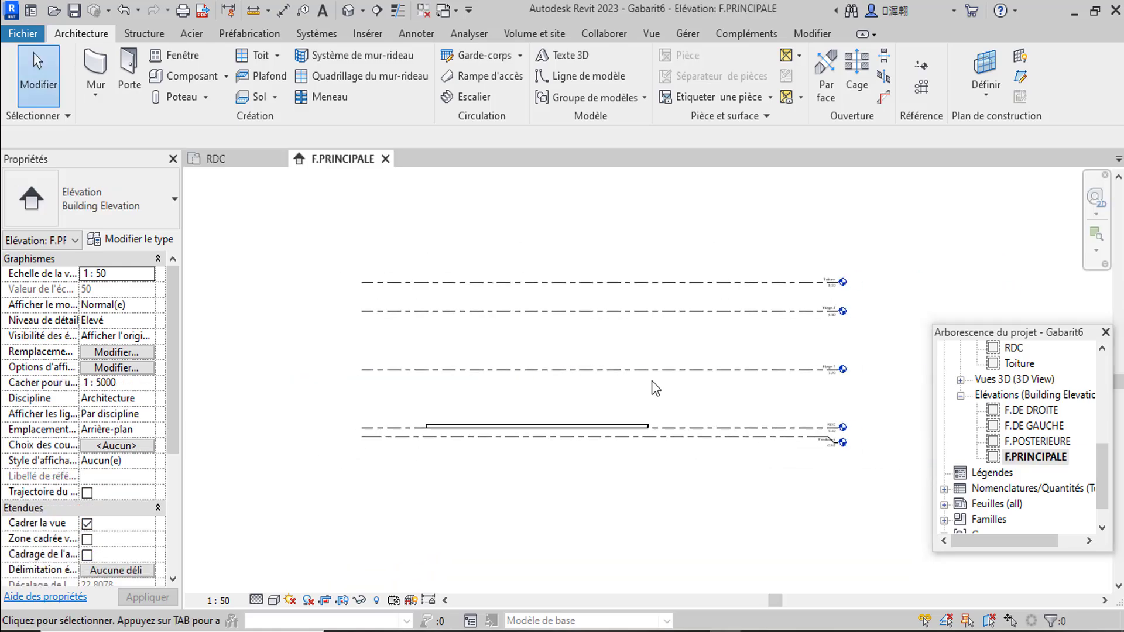
{"action": "double_click", "coordinate": [1046, 442]}
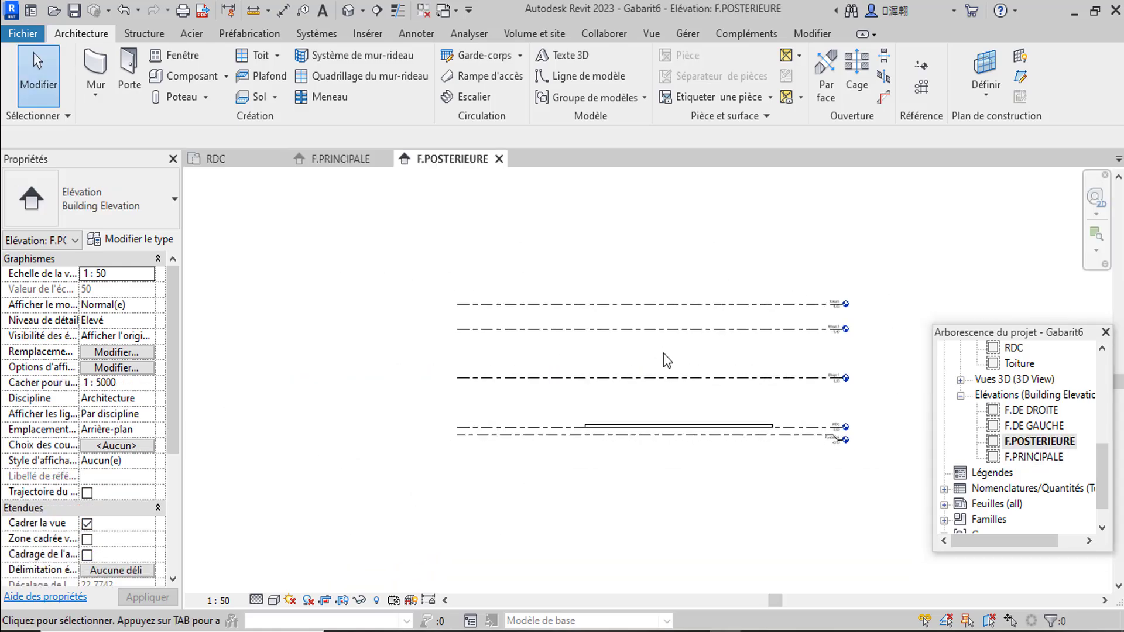
{"action": "scroll", "coordinate": [1025, 468], "scroll_direction": "down", "scroll_amount": 1}
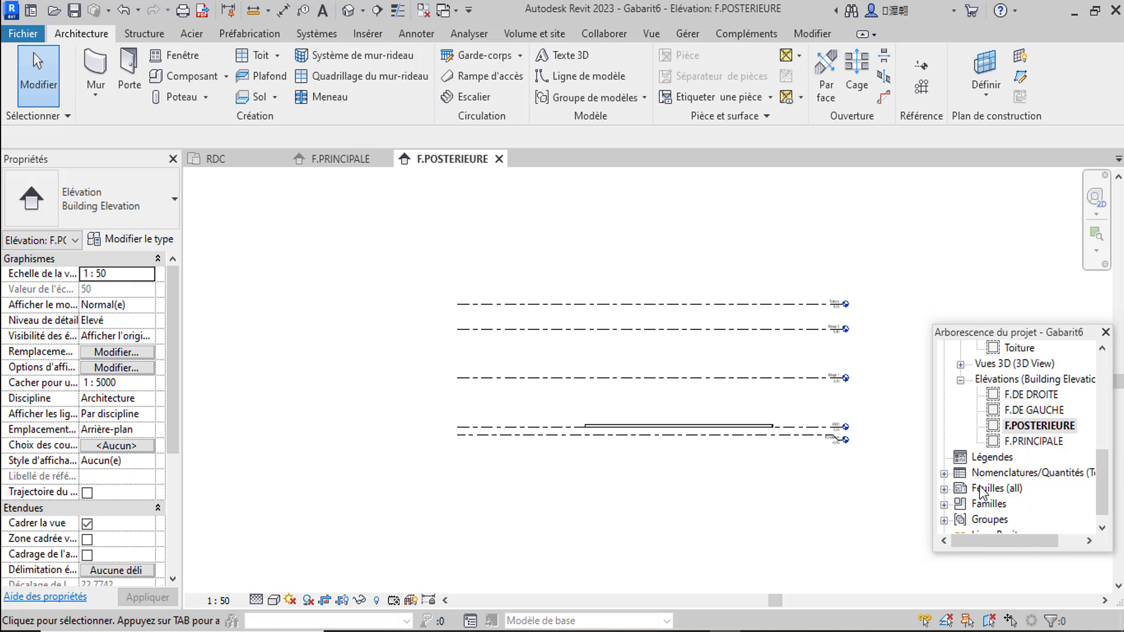
Open sheet A101 - Sans nom from the template's sheets and inspect its layout
{"action": "left_click", "coordinate": [943, 489]}
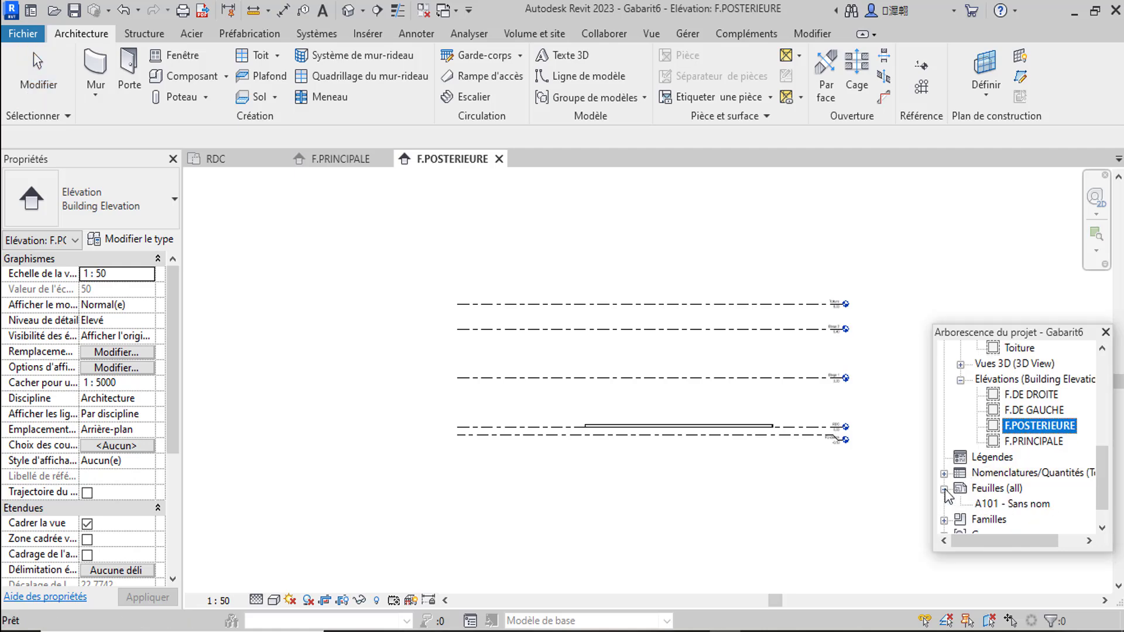
{"action": "left_click", "coordinate": [1011, 505]}
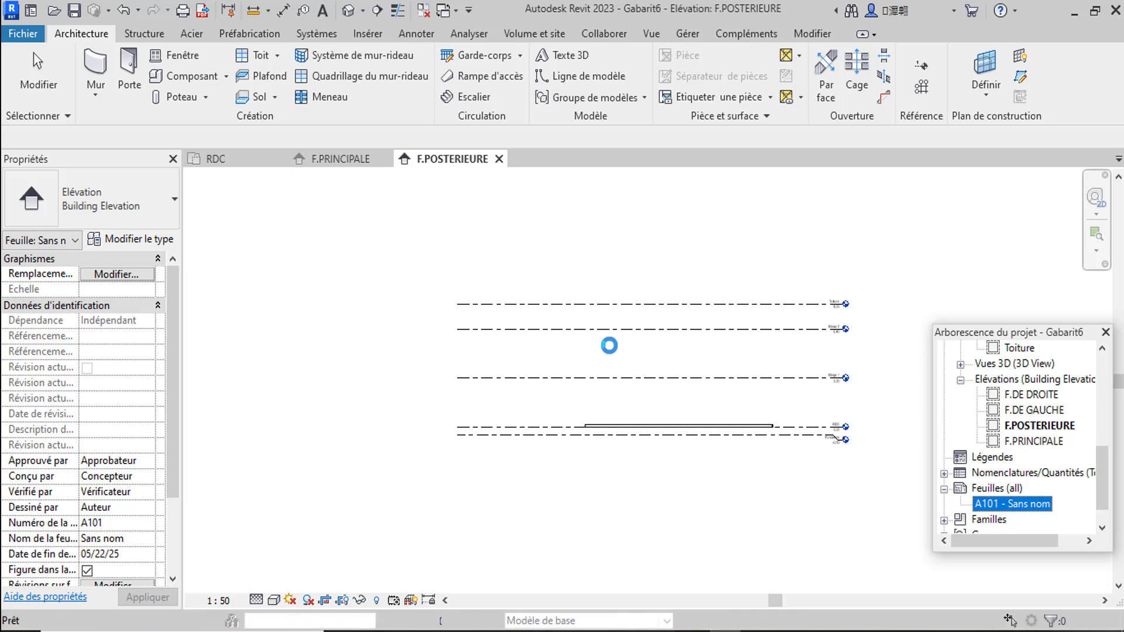
{"action": "scroll", "coordinate": [657, 395], "scroll_direction": "up", "scroll_amount": 4}
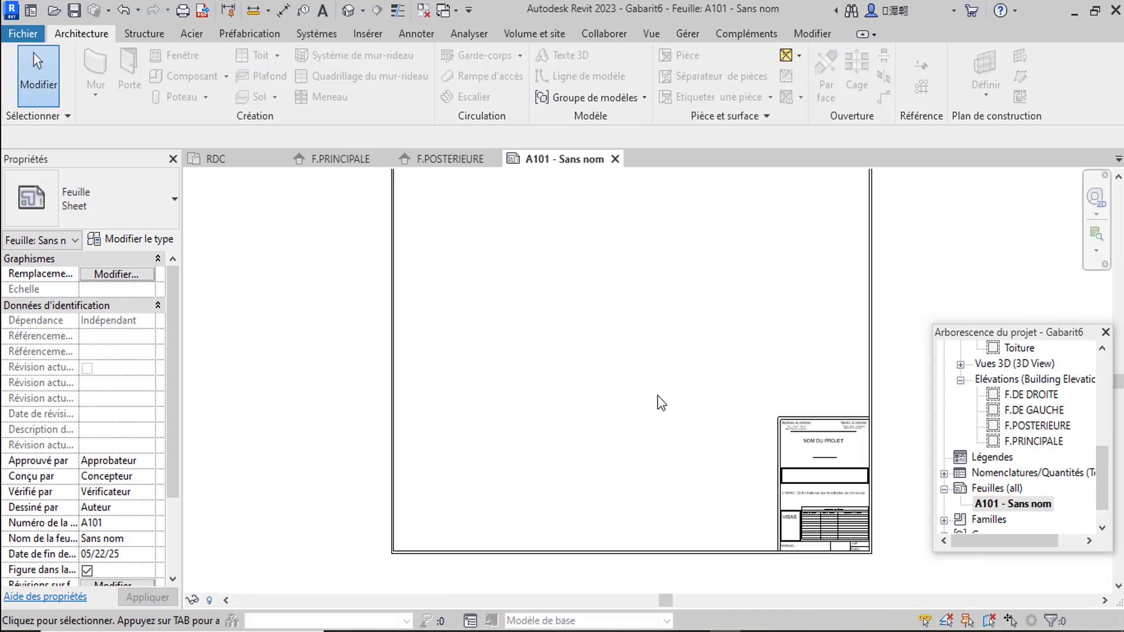
{"action": "scroll", "coordinate": [658, 395], "scroll_direction": "down", "scroll_amount": 1}
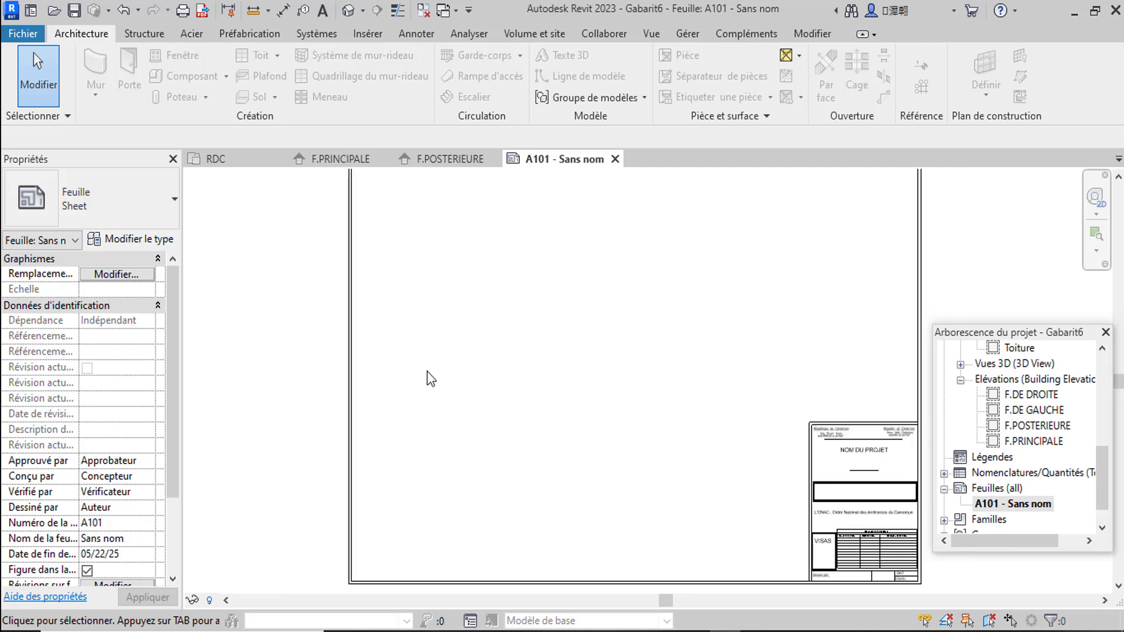
Change the title block on sheet A101 to the A0 type and check the full sheet frame
{"action": "left_click", "coordinate": [353, 330]}
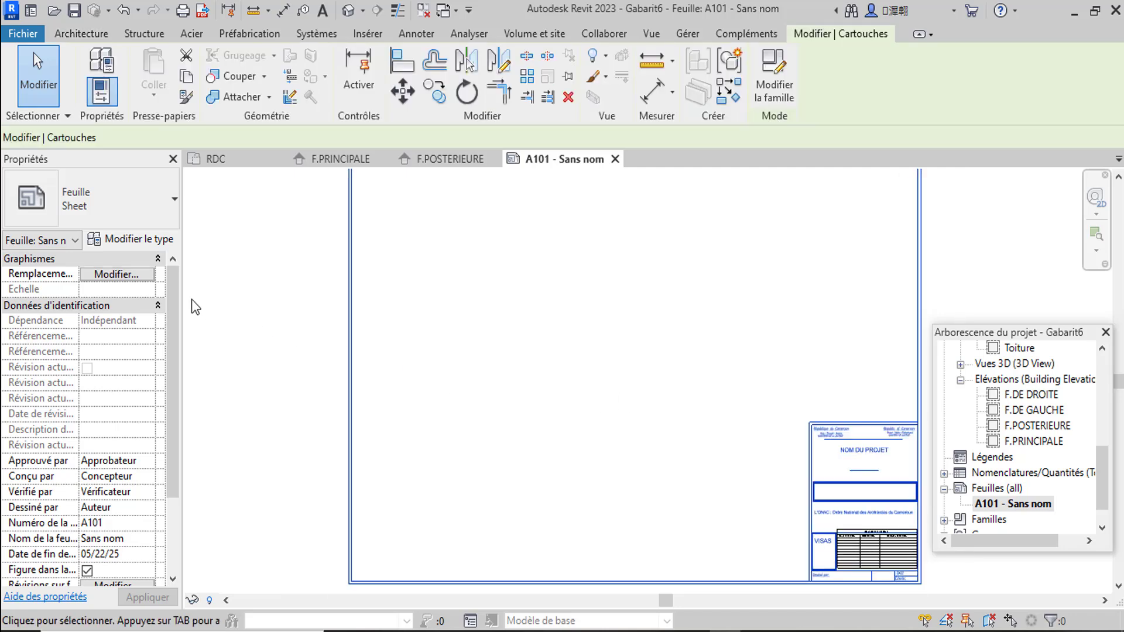
{"action": "left_click", "coordinate": [169, 202]}
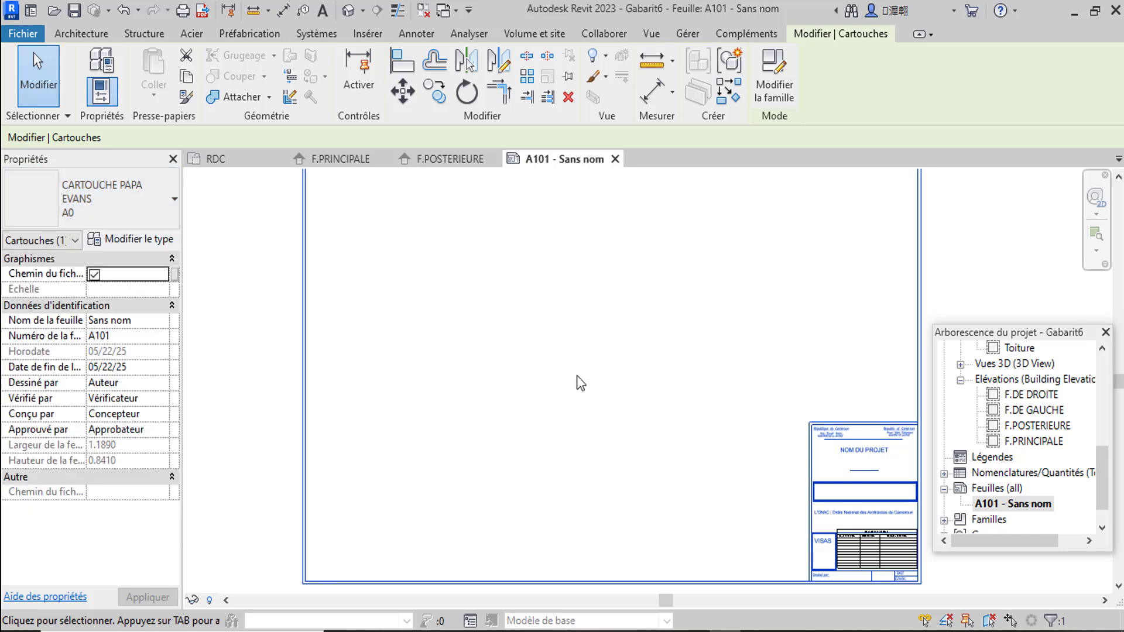
{"action": "scroll", "coordinate": [577, 375], "scroll_direction": "down", "scroll_amount": 2}
{"action": "scroll", "coordinate": [375, 276], "scroll_direction": "up", "scroll_amount": 1}
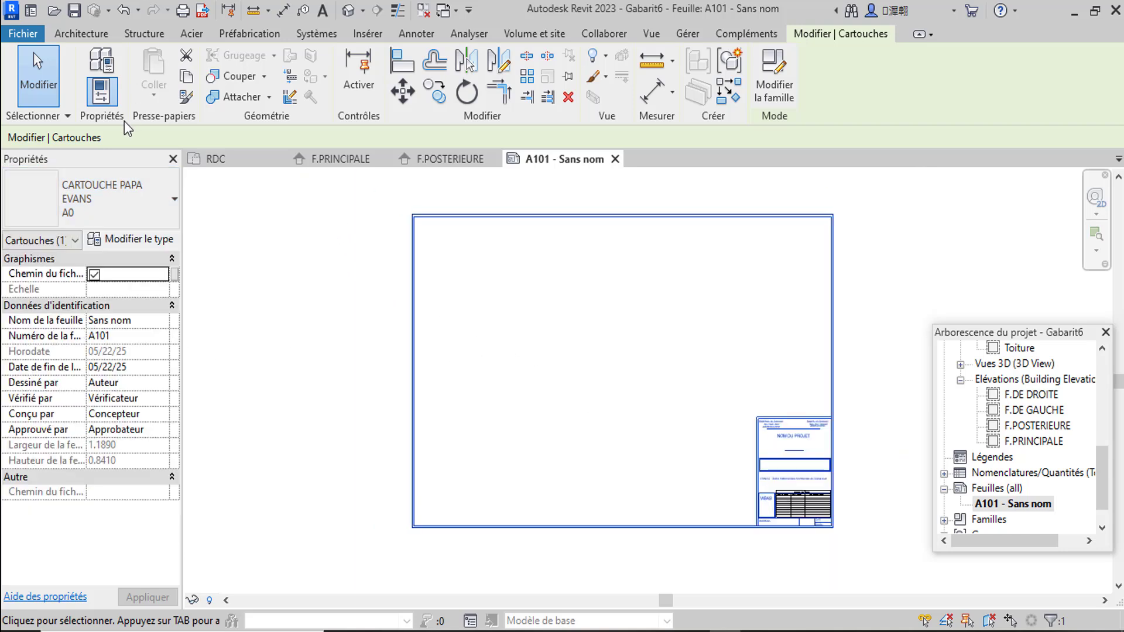
Change the sheet's title block to the A1 type, check its frame and deselect it
{"action": "left_click", "coordinate": [168, 204]}
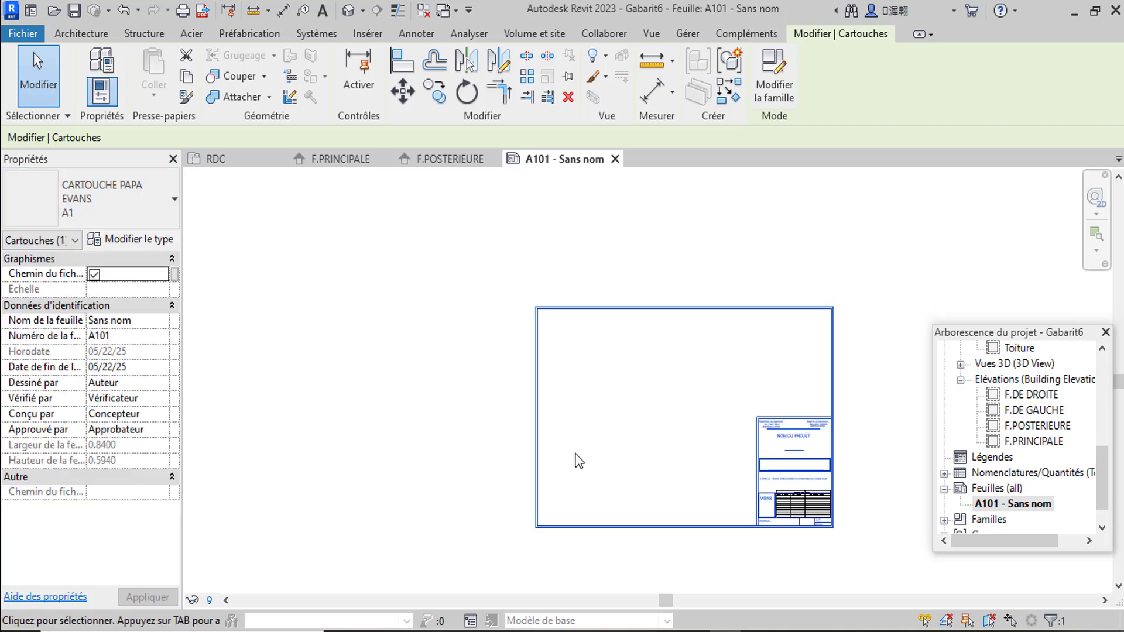
{"action": "scroll", "coordinate": [579, 422], "scroll_direction": "down", "scroll_amount": 2}
{"action": "scroll", "coordinate": [751, 429], "scroll_direction": "up", "scroll_amount": 1}
{"action": "scroll", "coordinate": [750, 429], "scroll_direction": "up", "scroll_amount": 2}
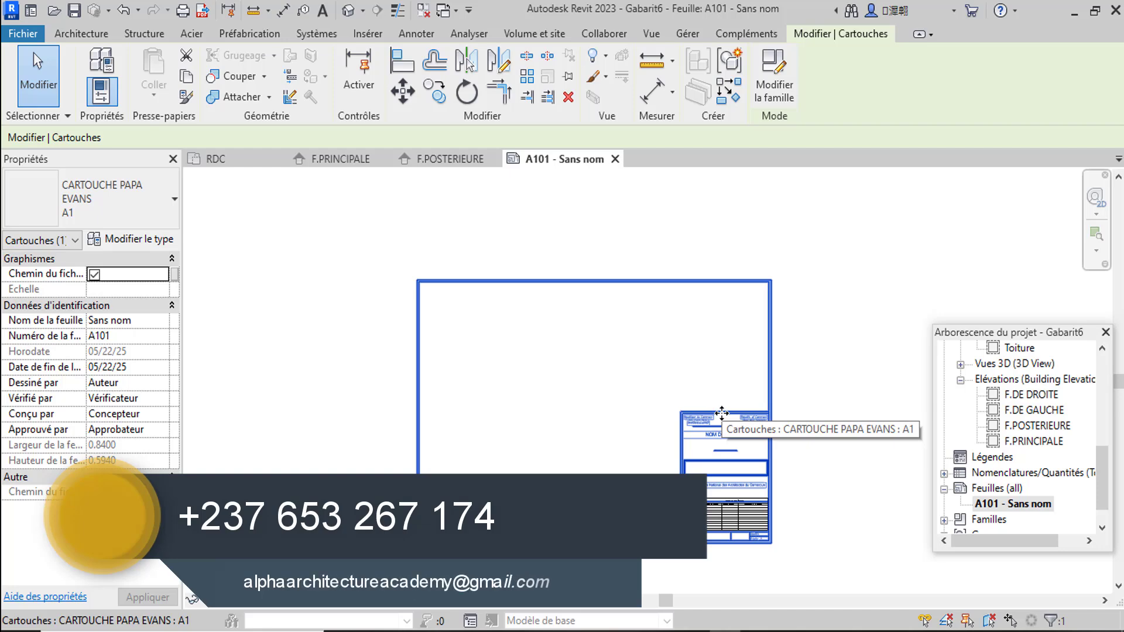
{"action": "scroll", "coordinate": [817, 456], "scroll_direction": "down", "scroll_amount": 1}
{"action": "scroll", "coordinate": [818, 458], "scroll_direction": "up", "scroll_amount": 2}
{"action": "left_click", "coordinate": [818, 459]}
{"action": "scroll", "coordinate": [778, 444], "scroll_direction": "down", "scroll_amount": 1}
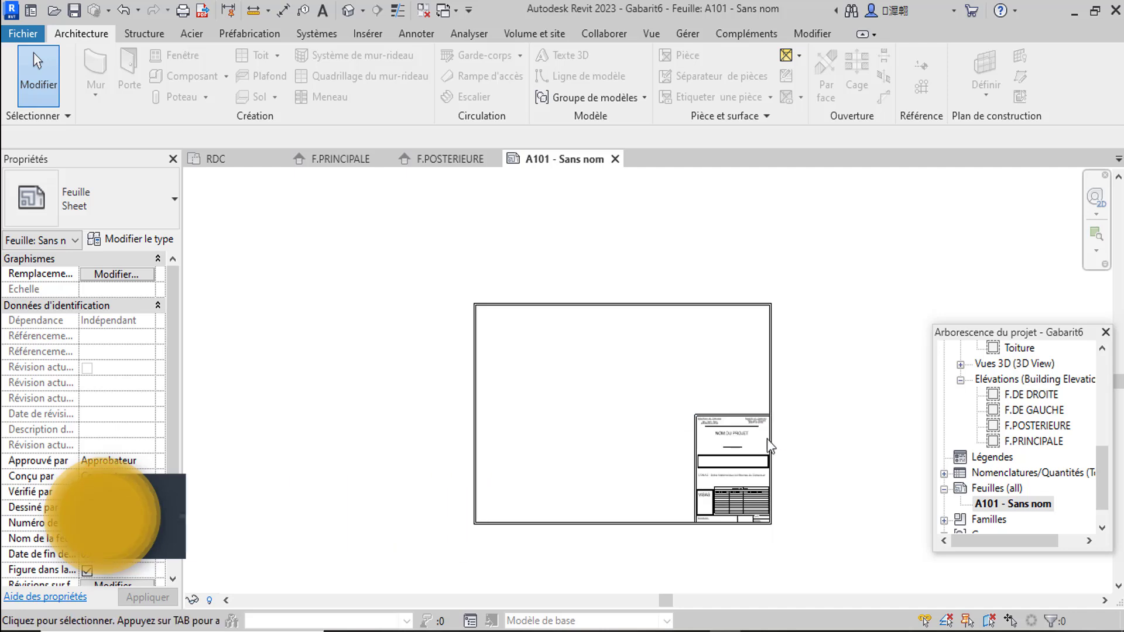
Examine the A1 title block's header, project name and VISAS areas, as well as the whole sheet frame
{"action": "scroll", "coordinate": [755, 443], "scroll_direction": "up", "scroll_amount": 3}
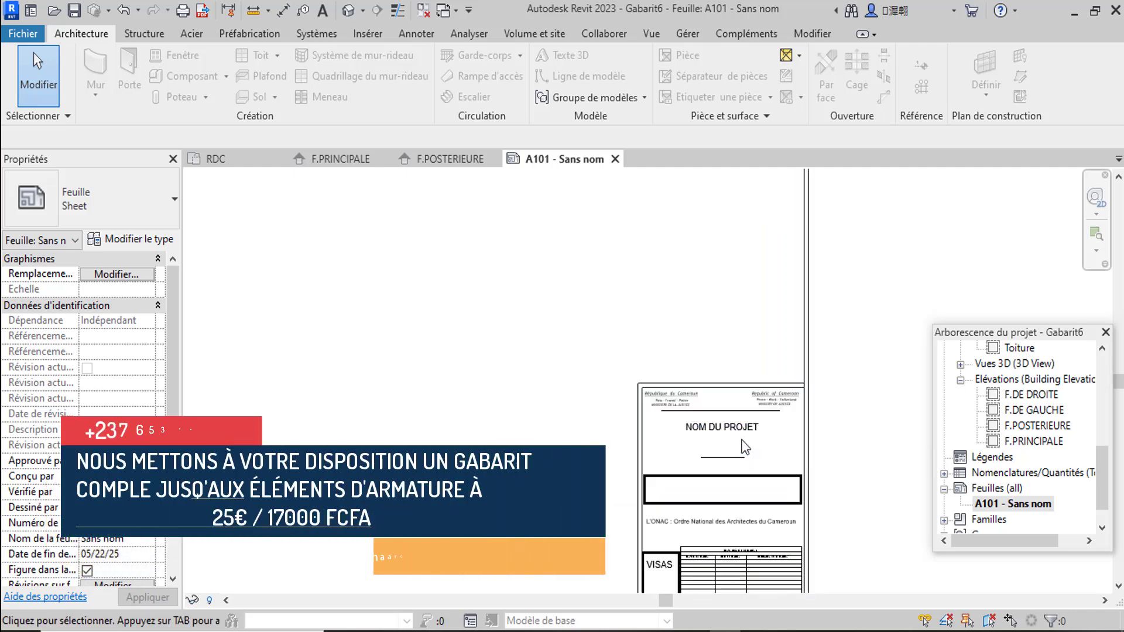
{"action": "scroll", "coordinate": [746, 448], "scroll_direction": "down", "scroll_amount": 2}
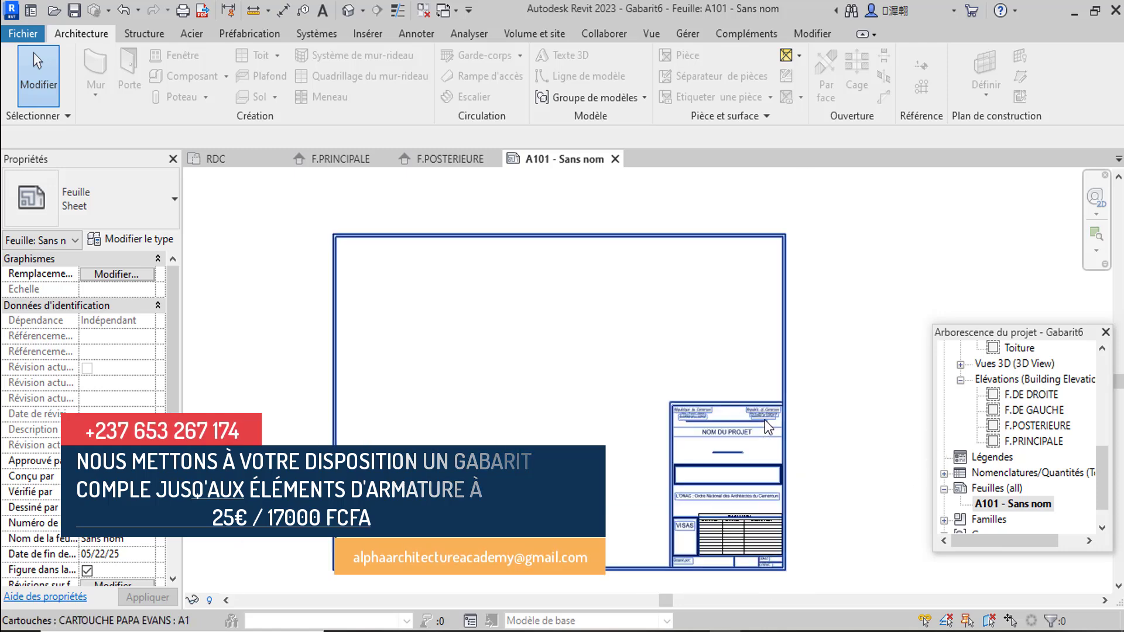
{"action": "scroll", "coordinate": [764, 421], "scroll_direction": "down", "scroll_amount": 1}
{"action": "scroll", "coordinate": [764, 419], "scroll_direction": "up", "scroll_amount": 2}
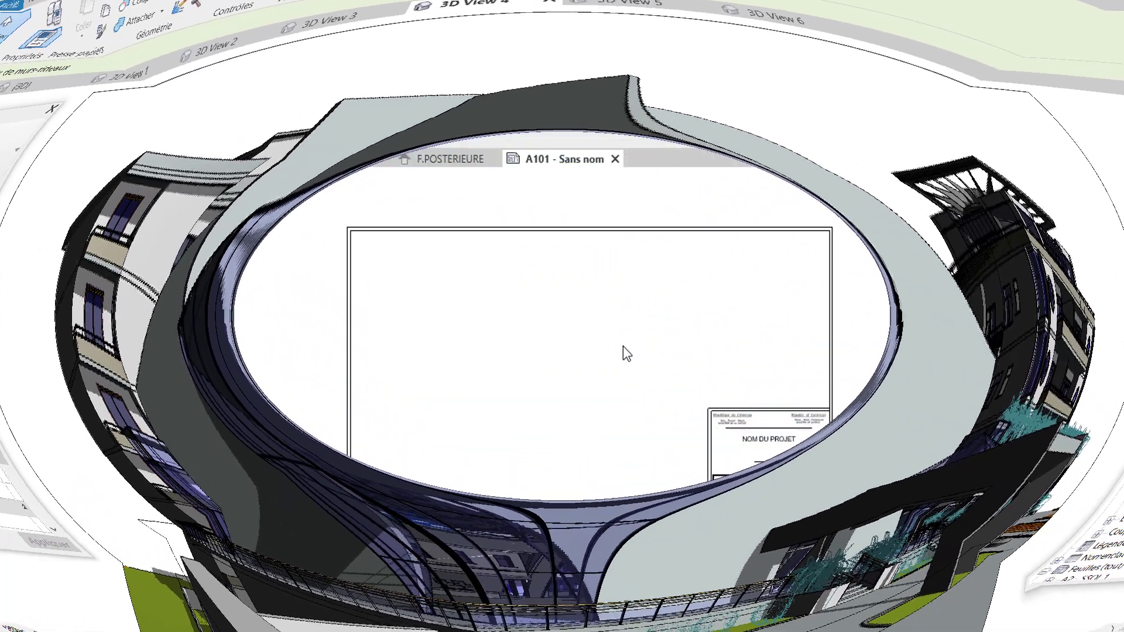
{"action": "scroll", "coordinate": [690, 357], "scroll_direction": "down", "scroll_amount": 3}
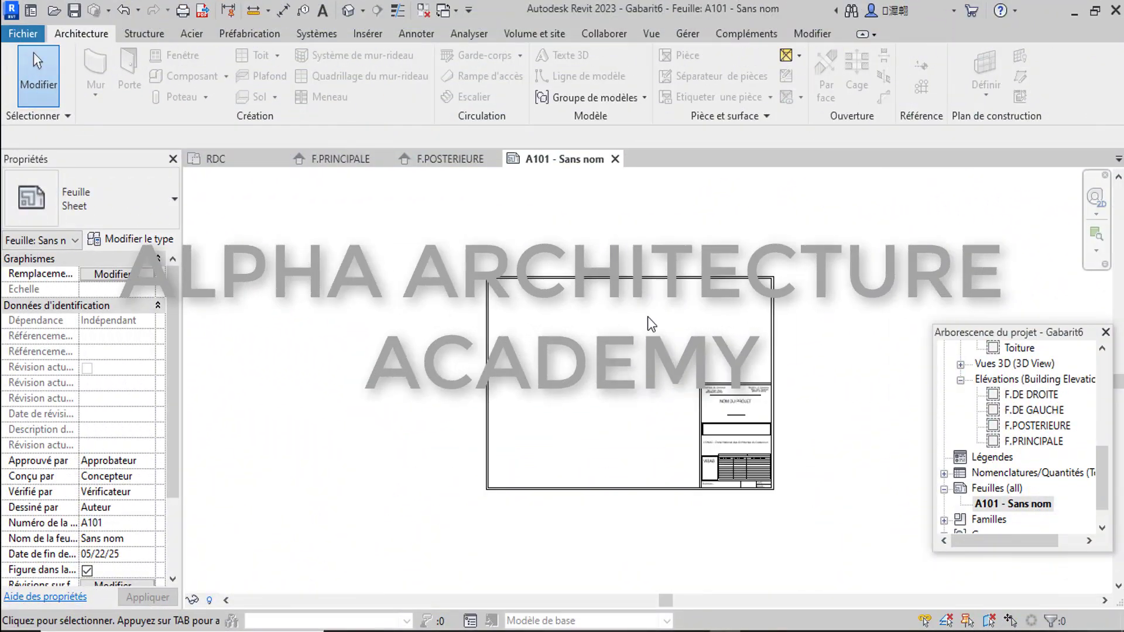